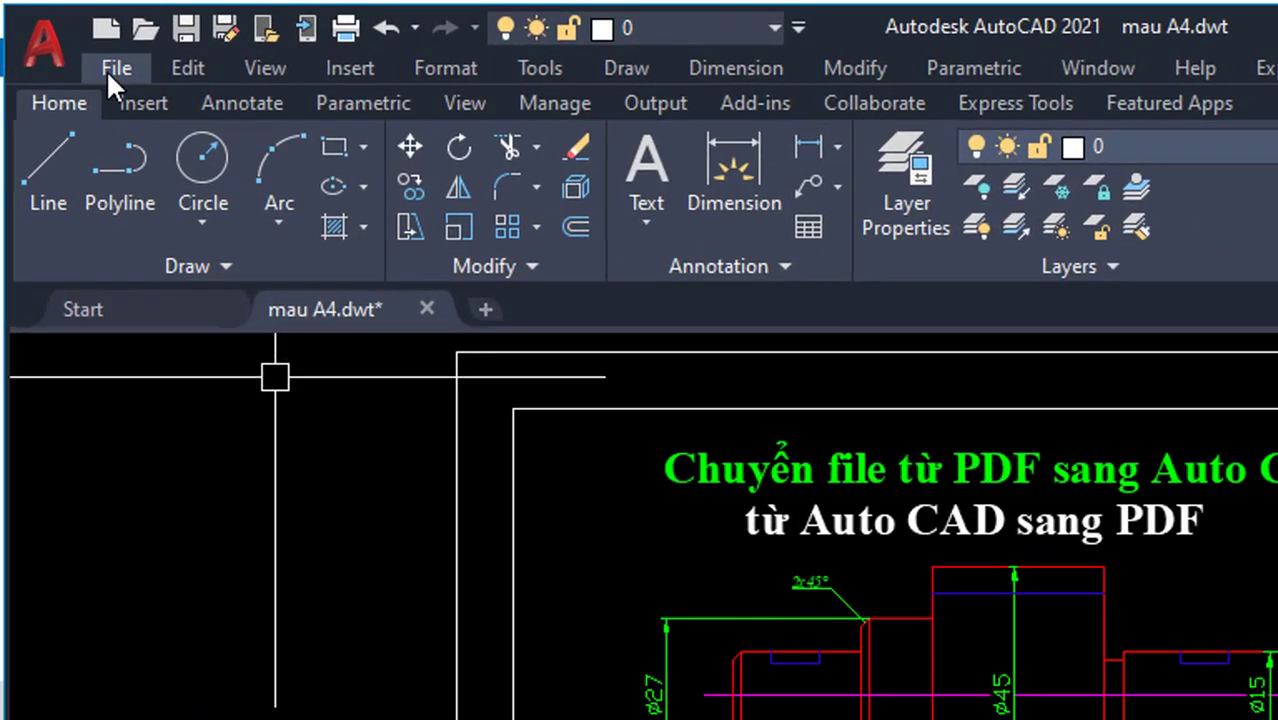
Set up a File > Export to Desktop\BẢN VẼ AUTO CAD named TRUC BAC 1, type IGES (*.igs)
left_click(97, 56)
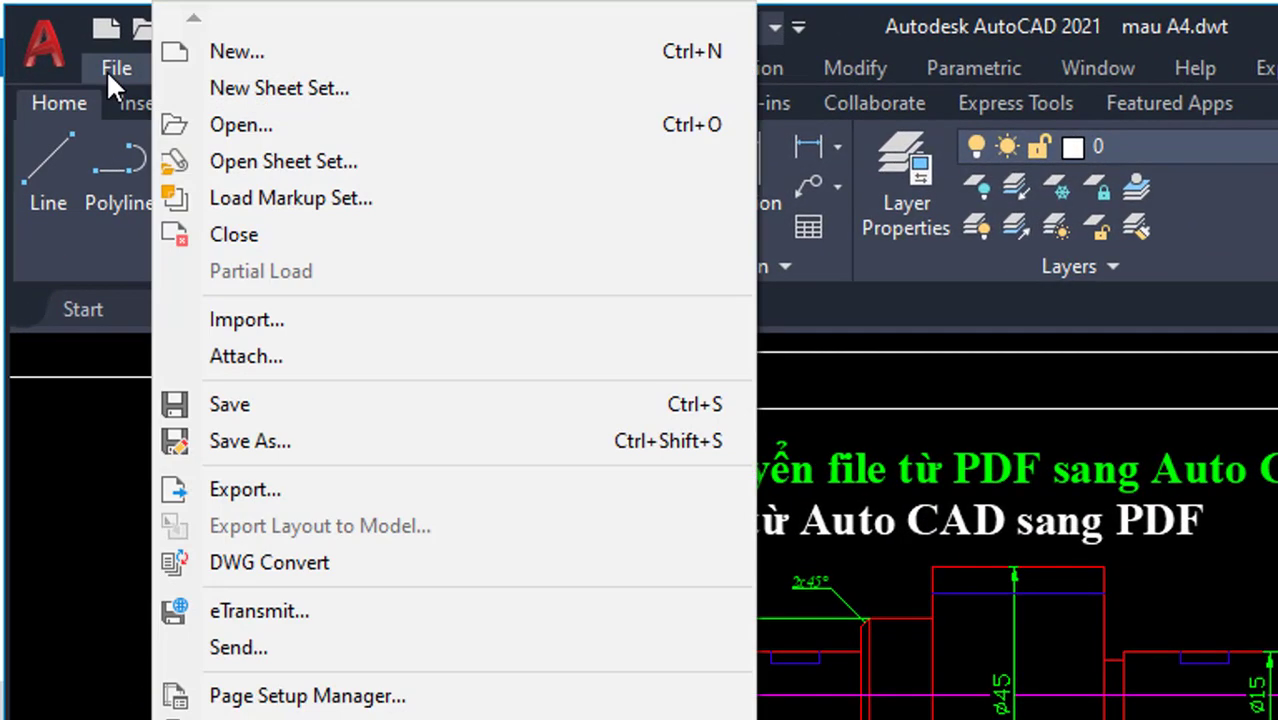
left_click(248, 503)
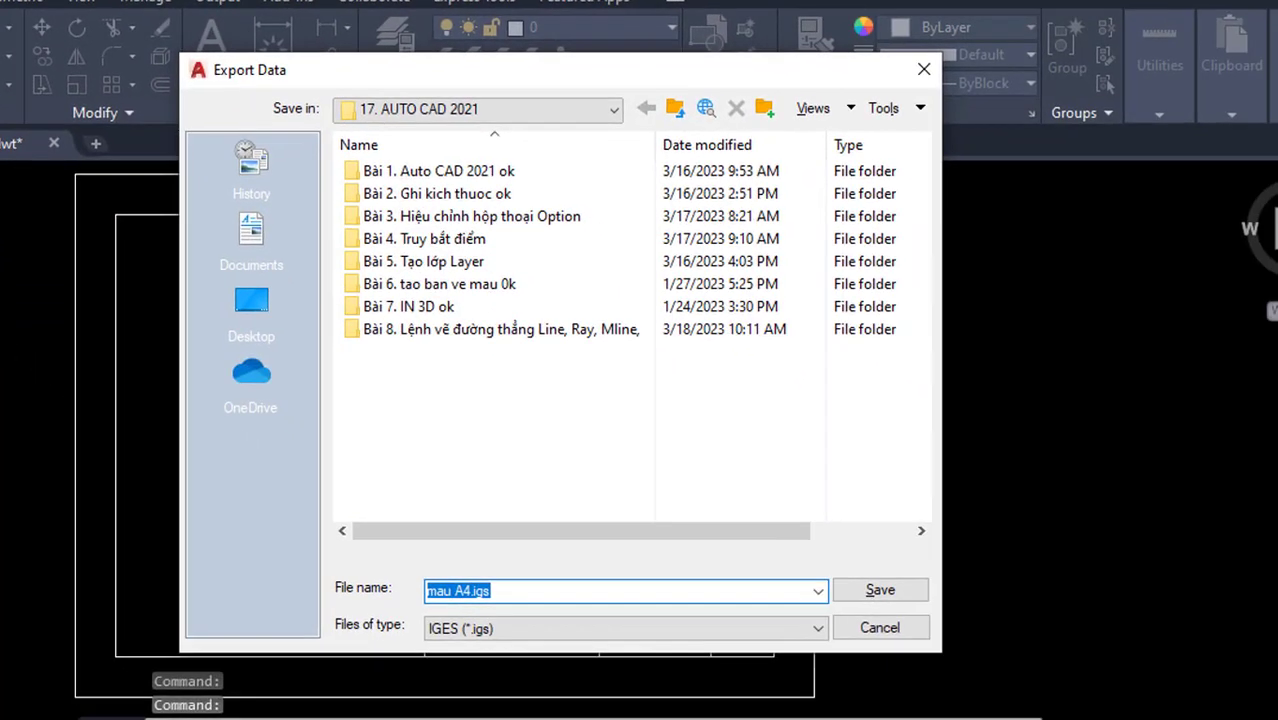
left_click(243, 306)
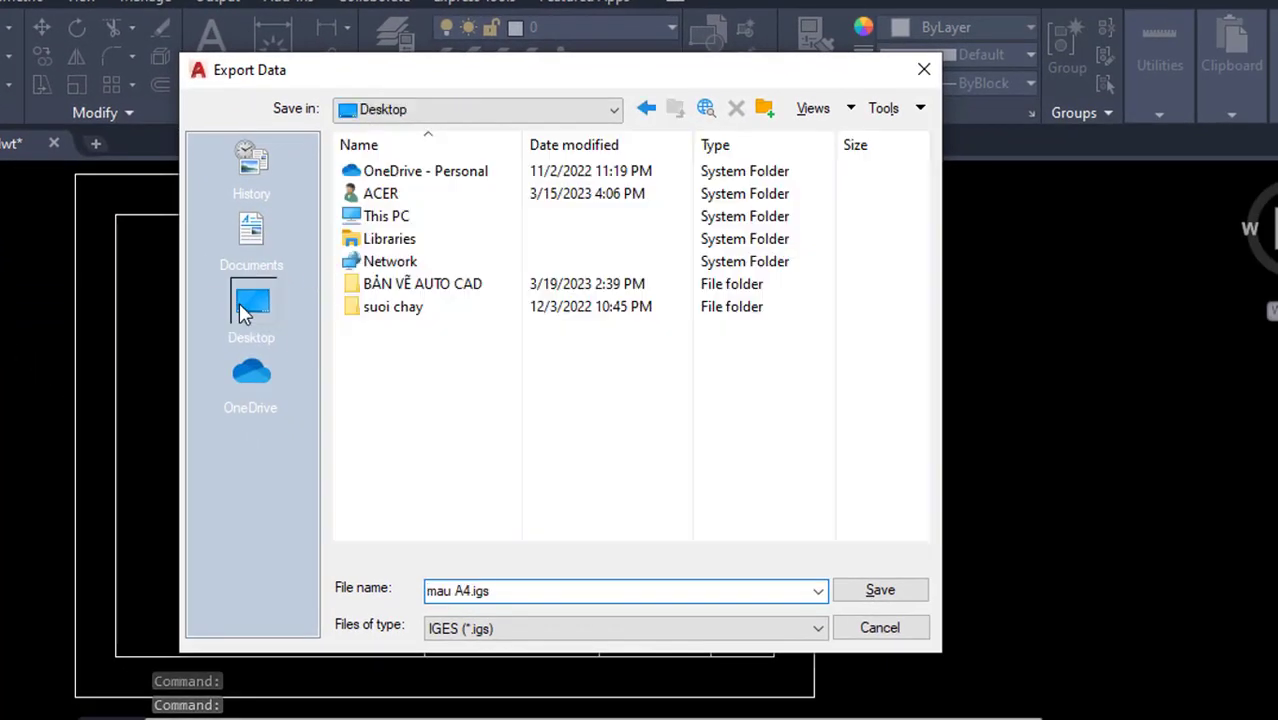
double_click(427, 290)
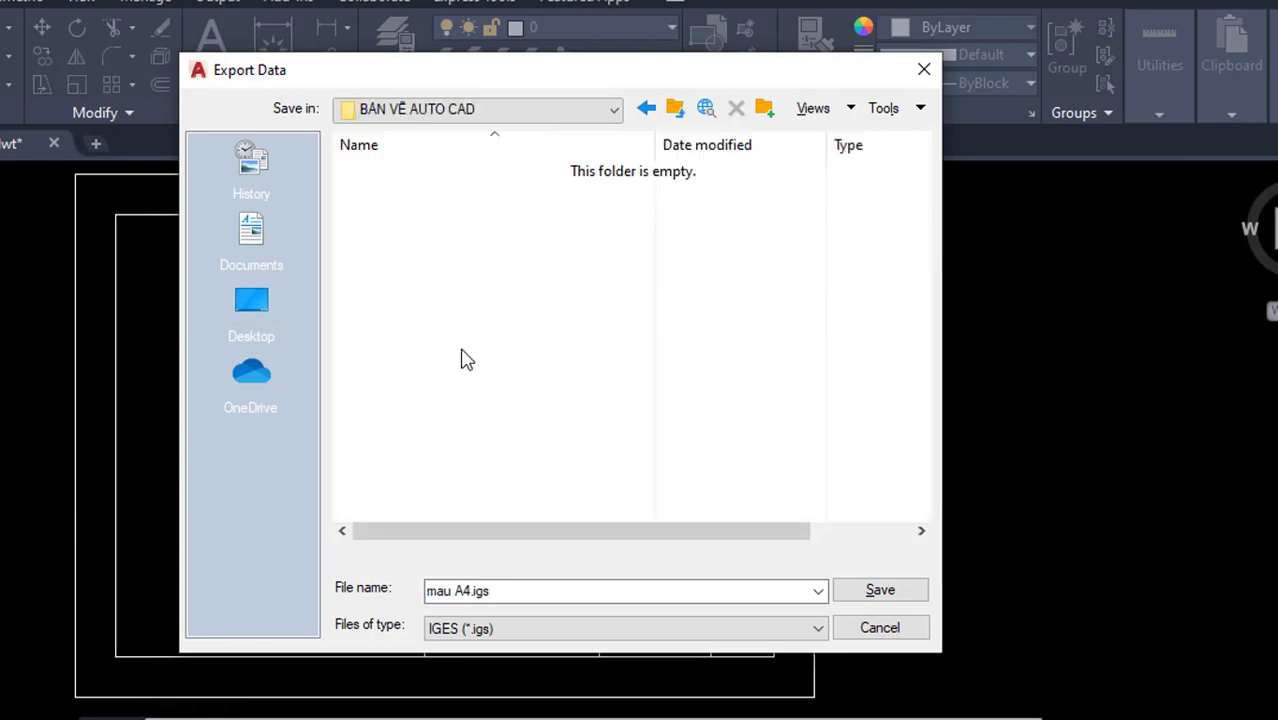
double_click(527, 588)
type("t")
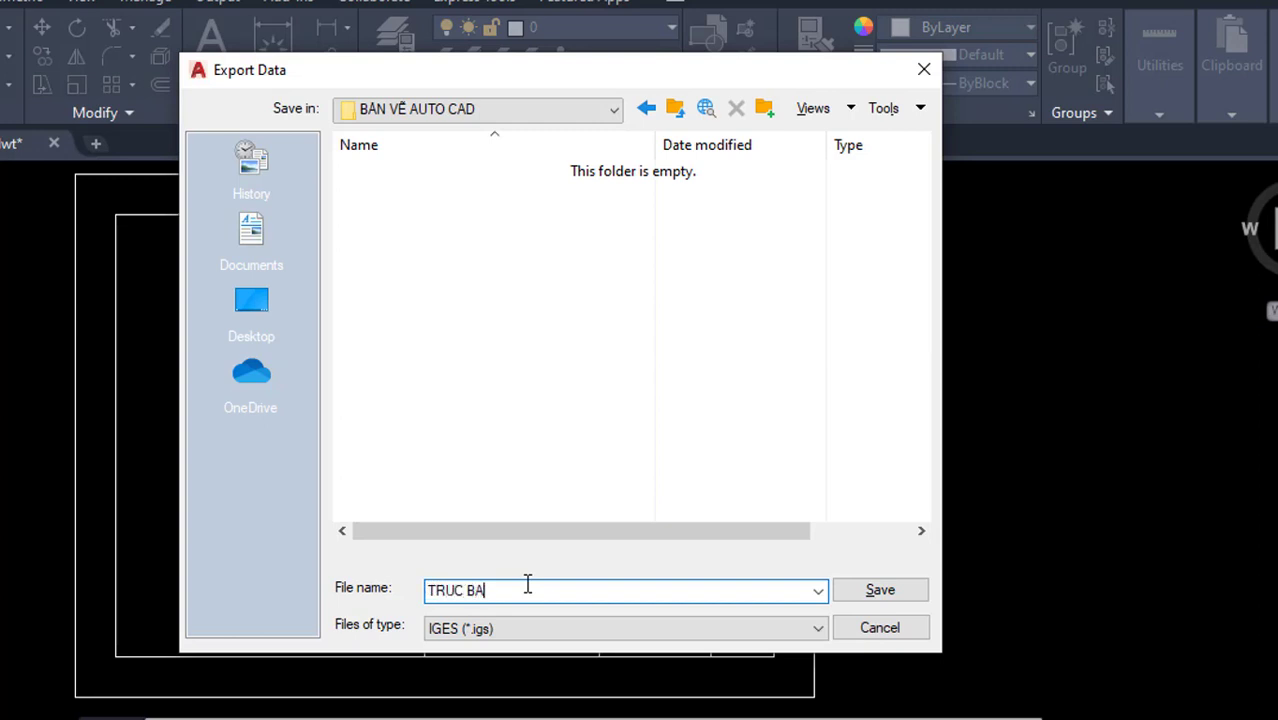
left_click(585, 630)
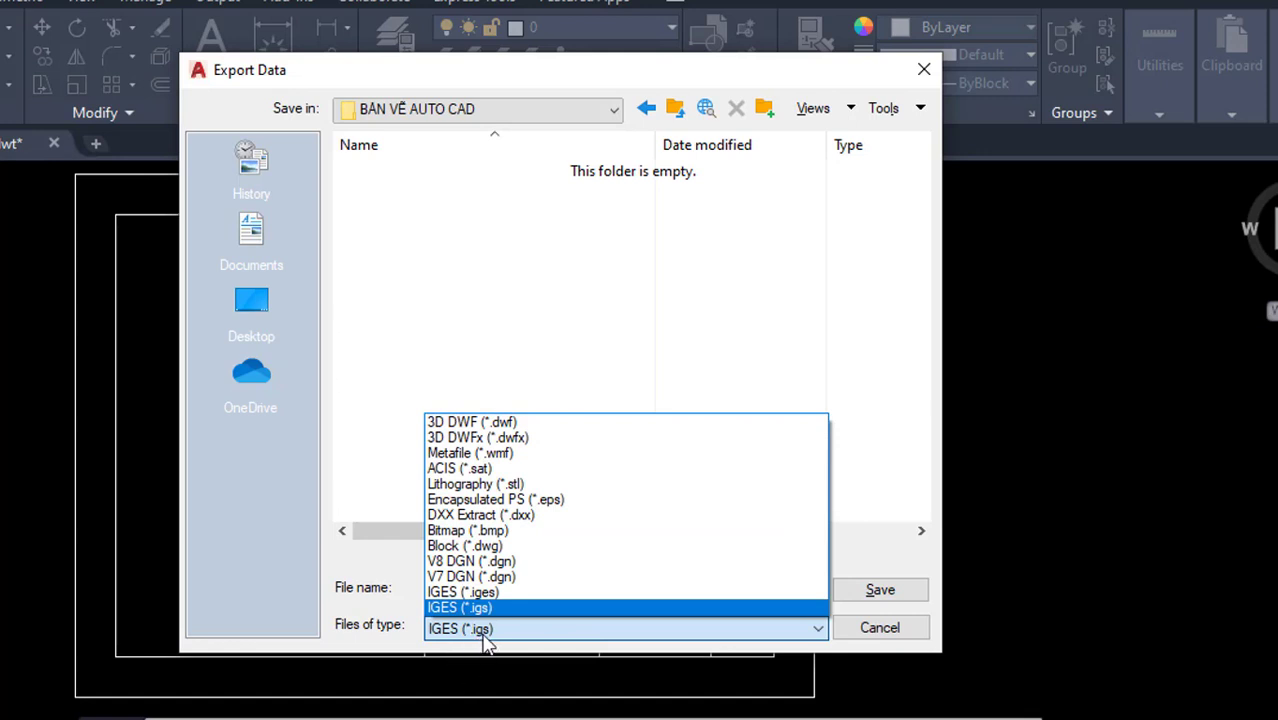
left_click(481, 633)
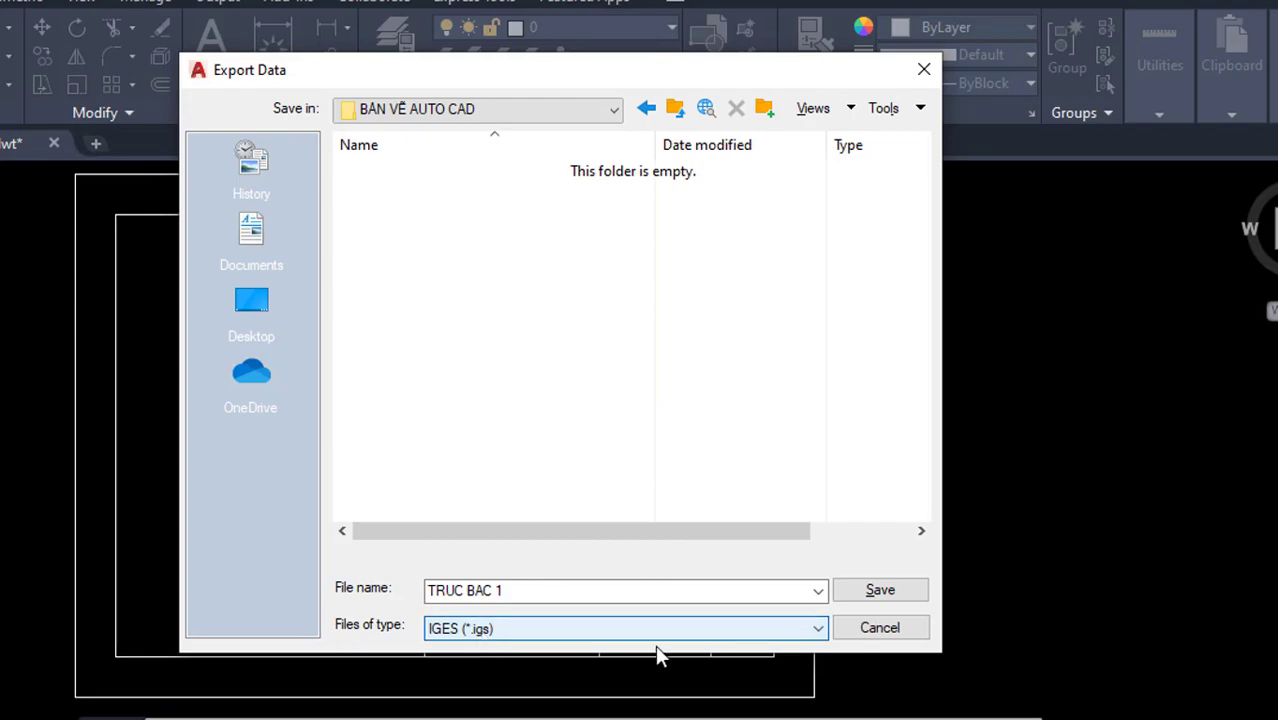
Save the export and window-select all 59 drawing objects to write TRUC BAC 1.igs
left_click(893, 594)
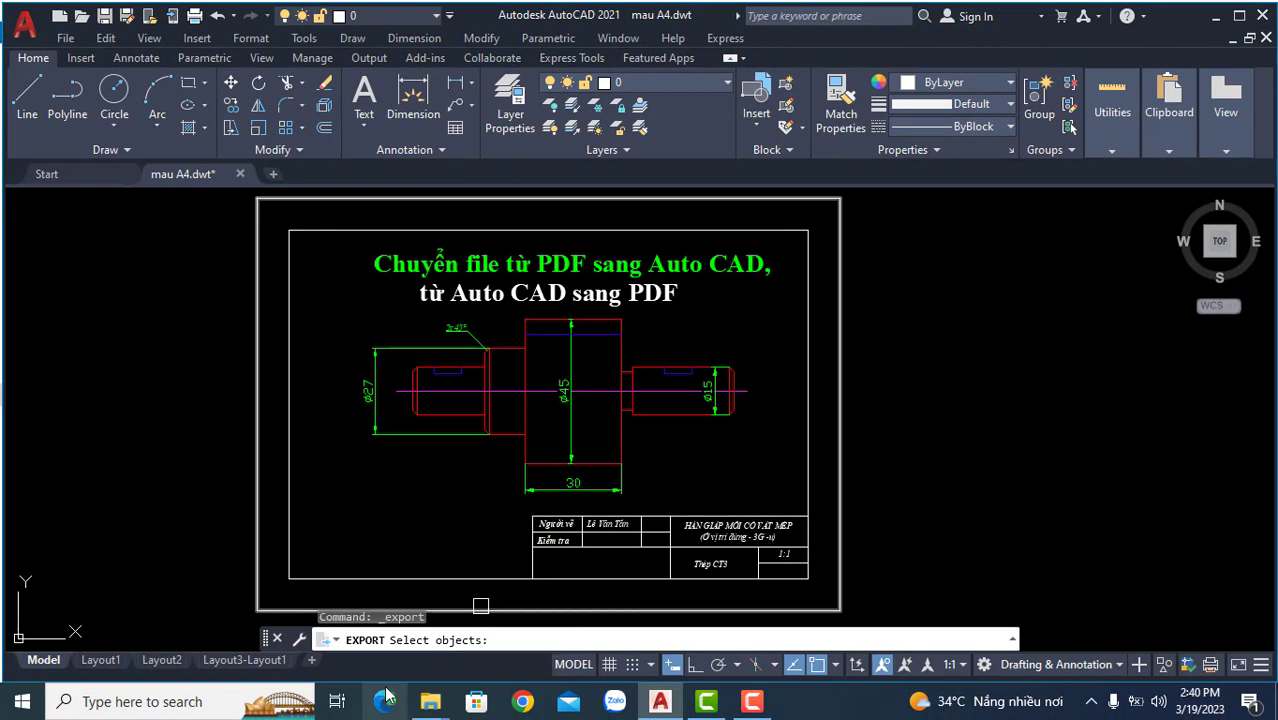
left_click(256, 199)
left_click(232, 194)
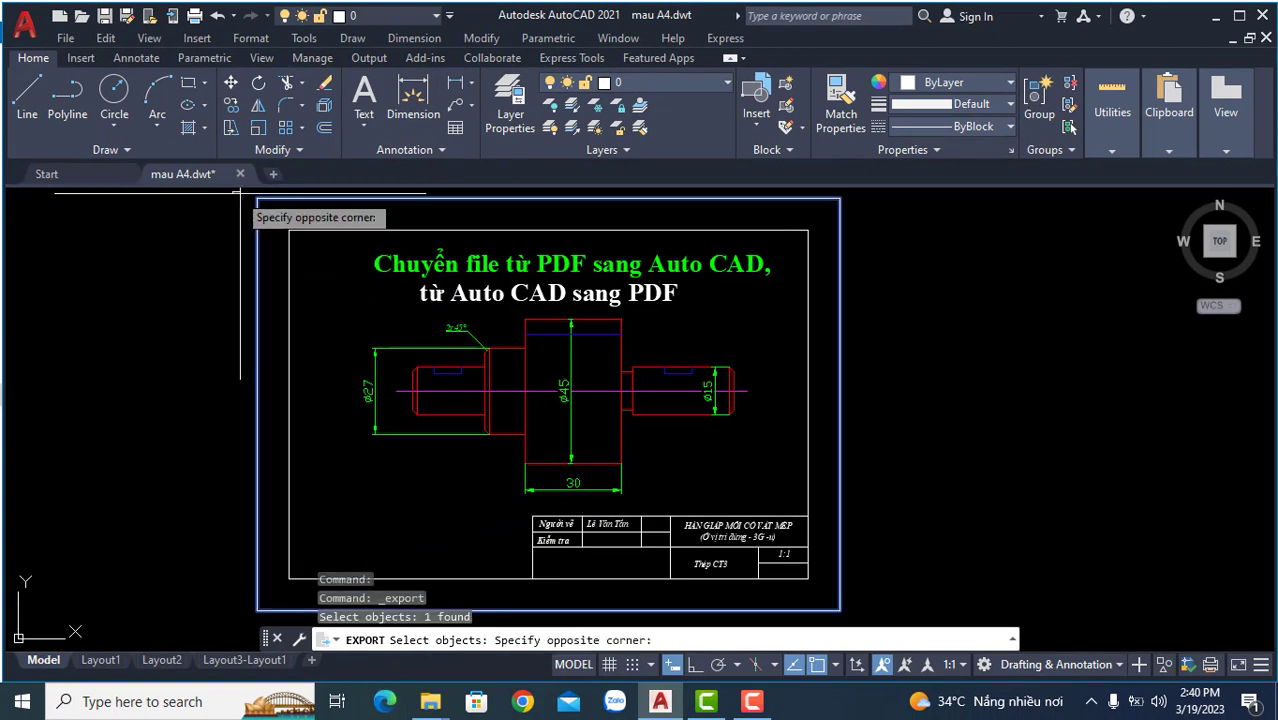
left_click(849, 614)
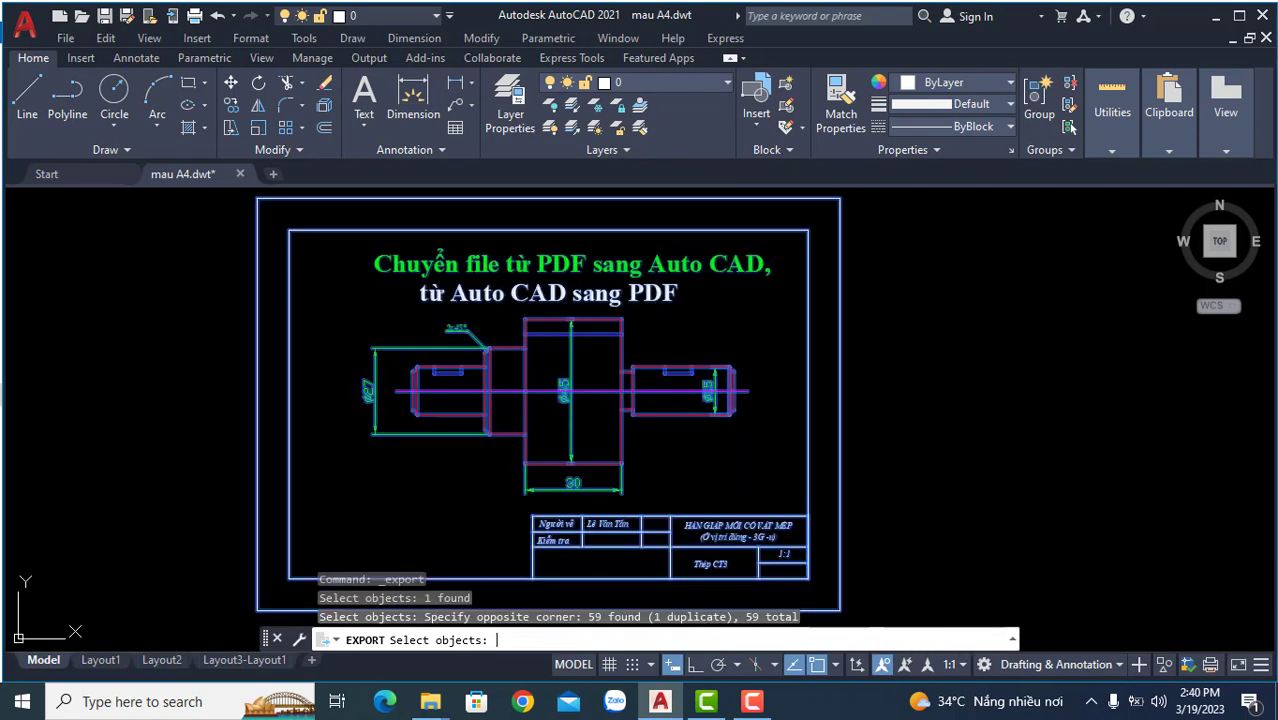
key("Return")
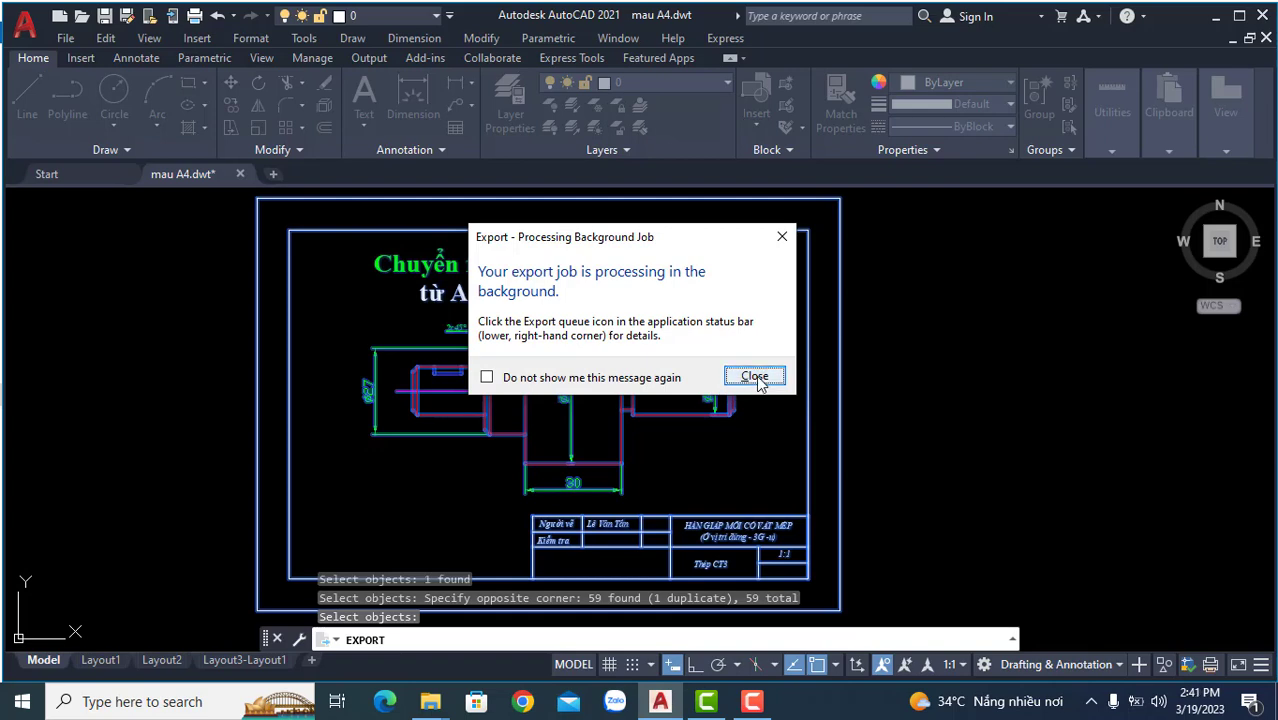
left_click(753, 376)
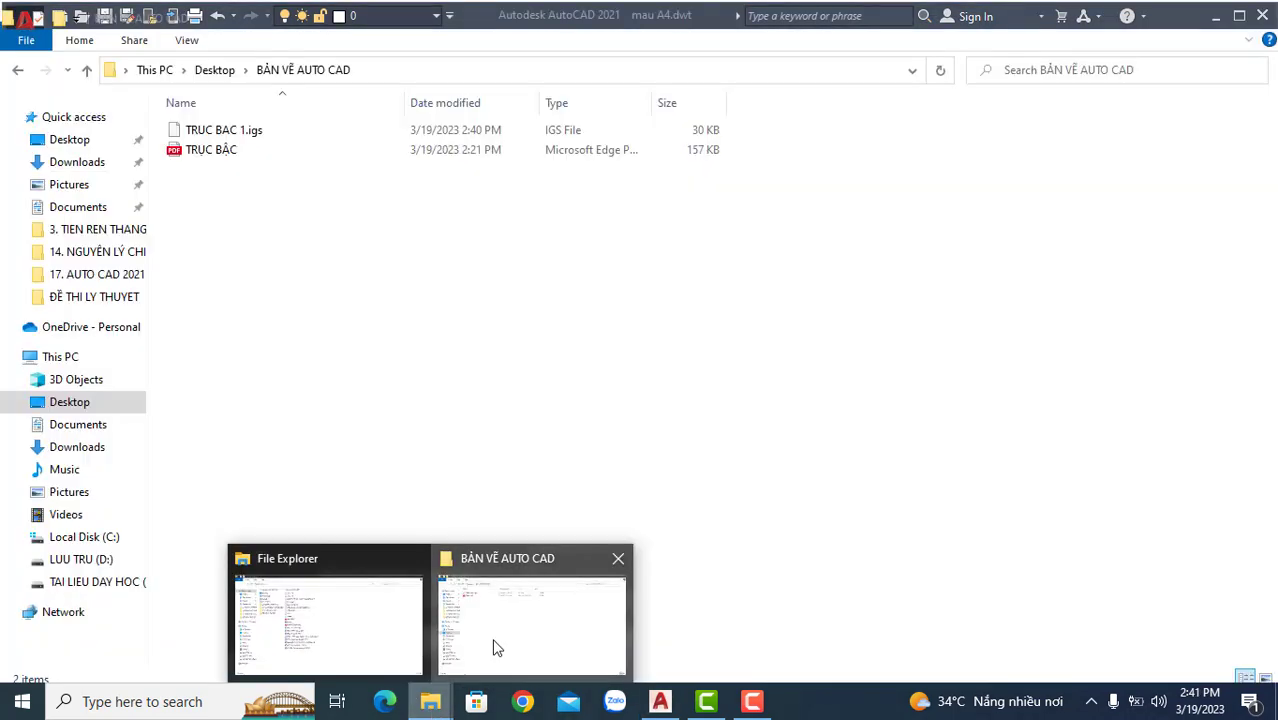
Check TRUC BAC 1.igs in the BẢN VẼ AUTO CAD folder and dismiss the export notification
left_click(491, 648)
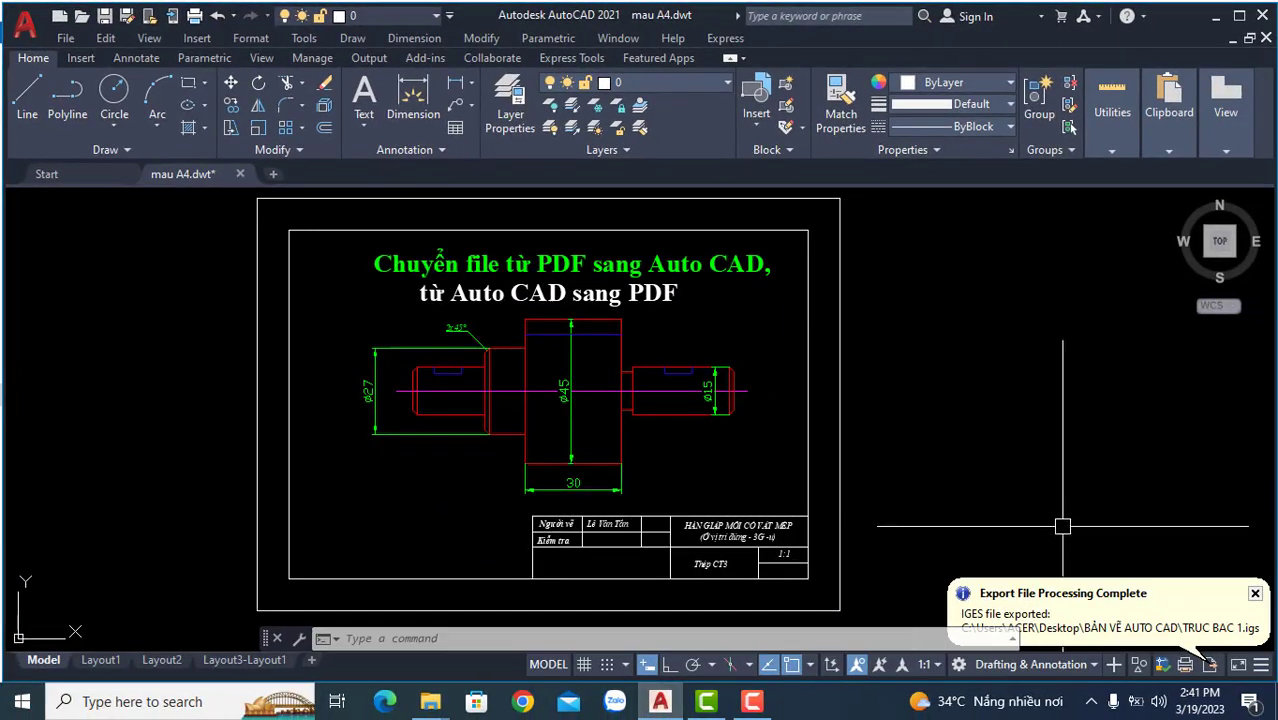
left_click(1255, 595)
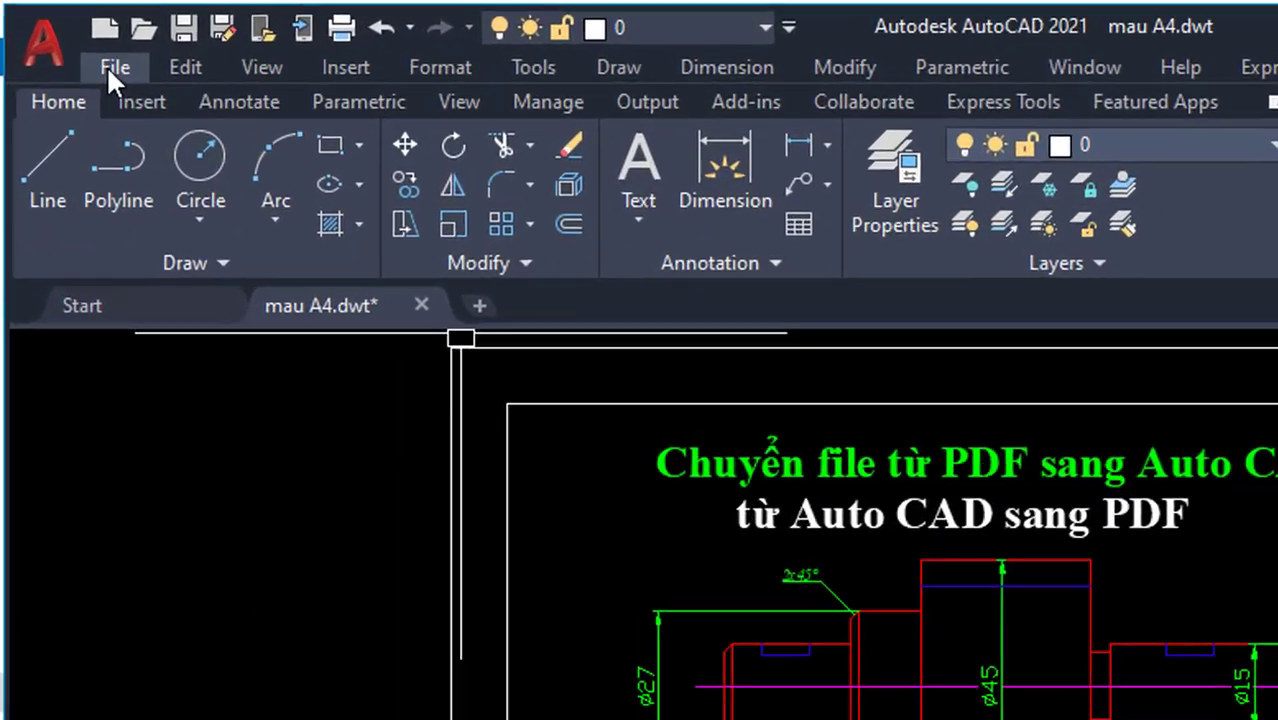
Start plotting this single sheet and choose DWG To PDF.pc3 as the printer/plotter
left_click(65, 38)
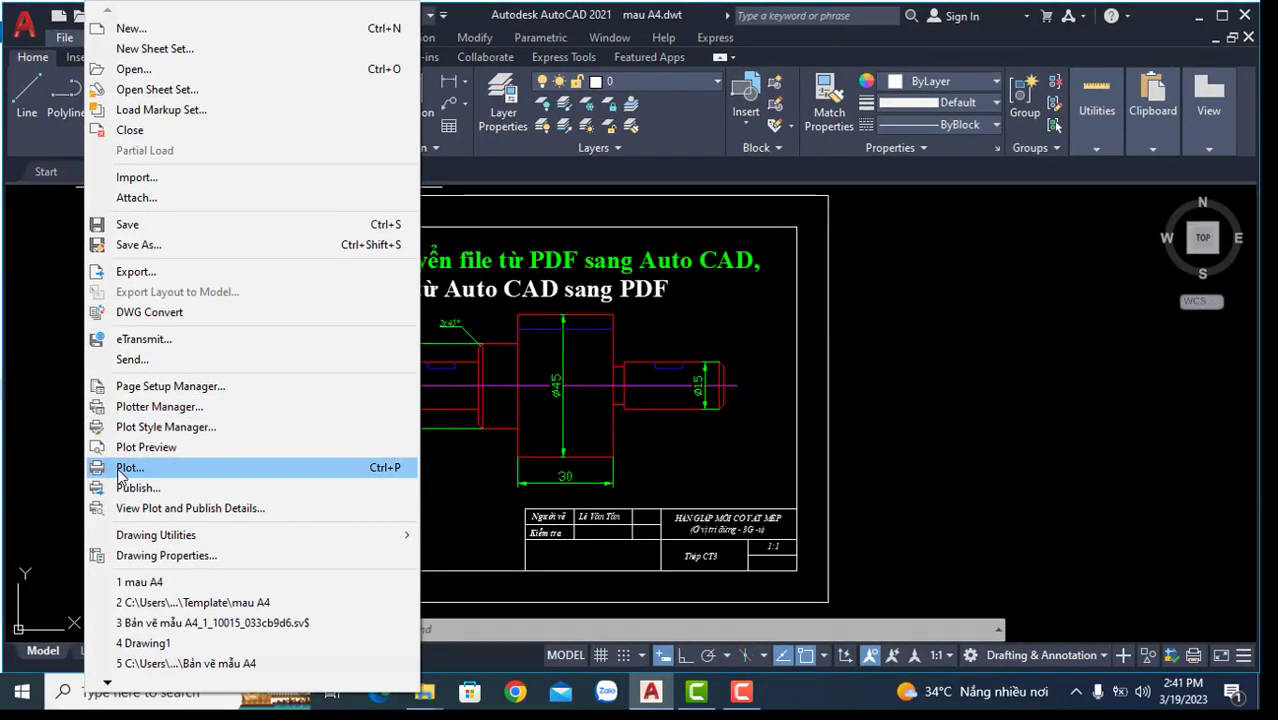
left_click(130, 467)
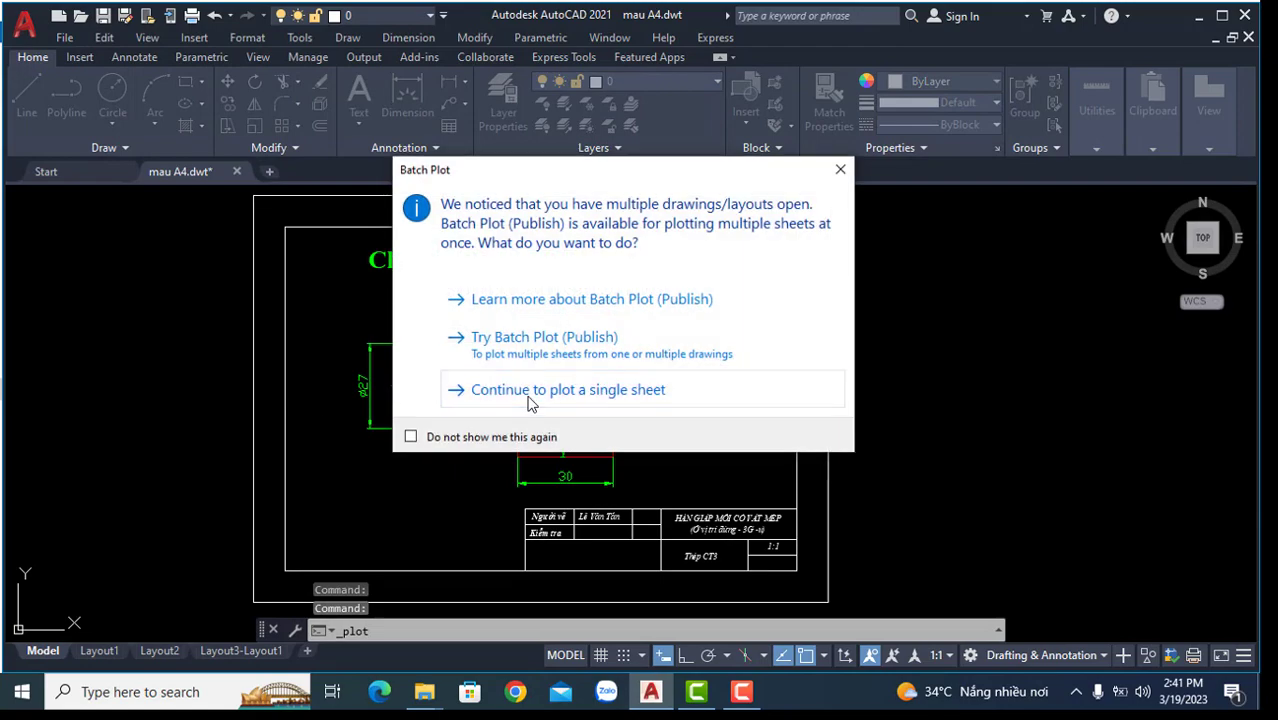
left_click(528, 395)
left_click(778, 395)
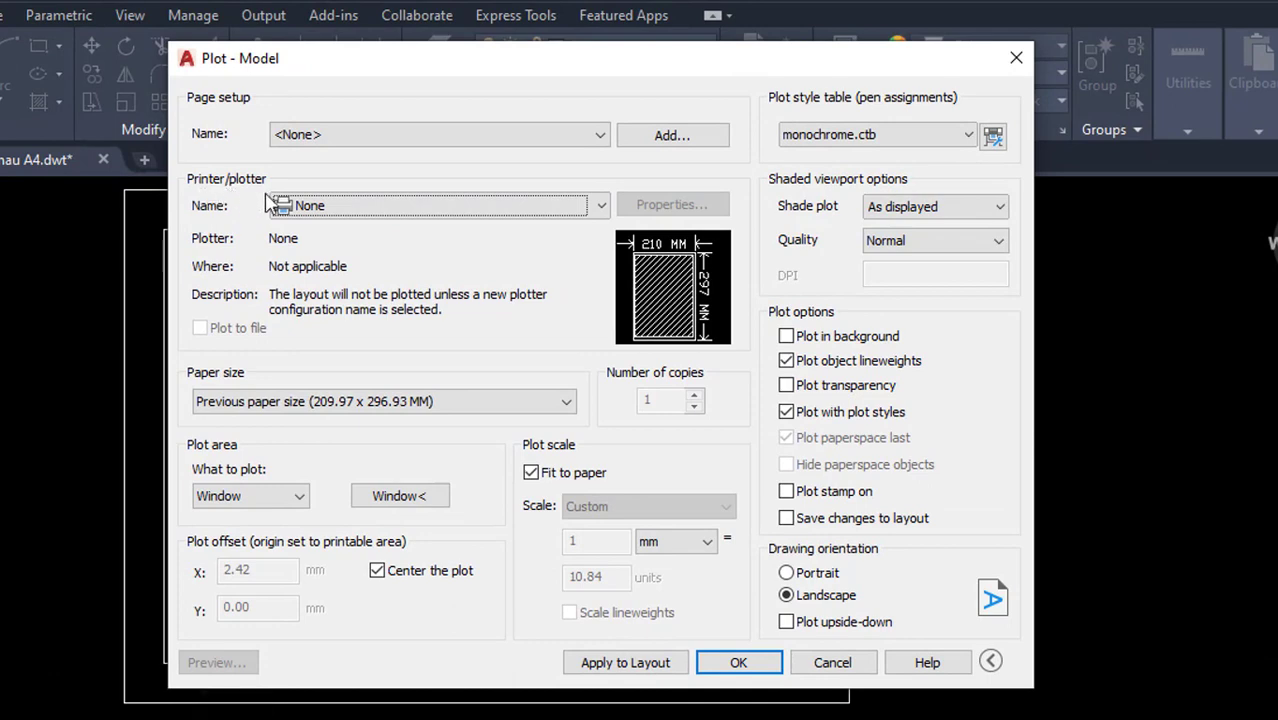
left_click(390, 212)
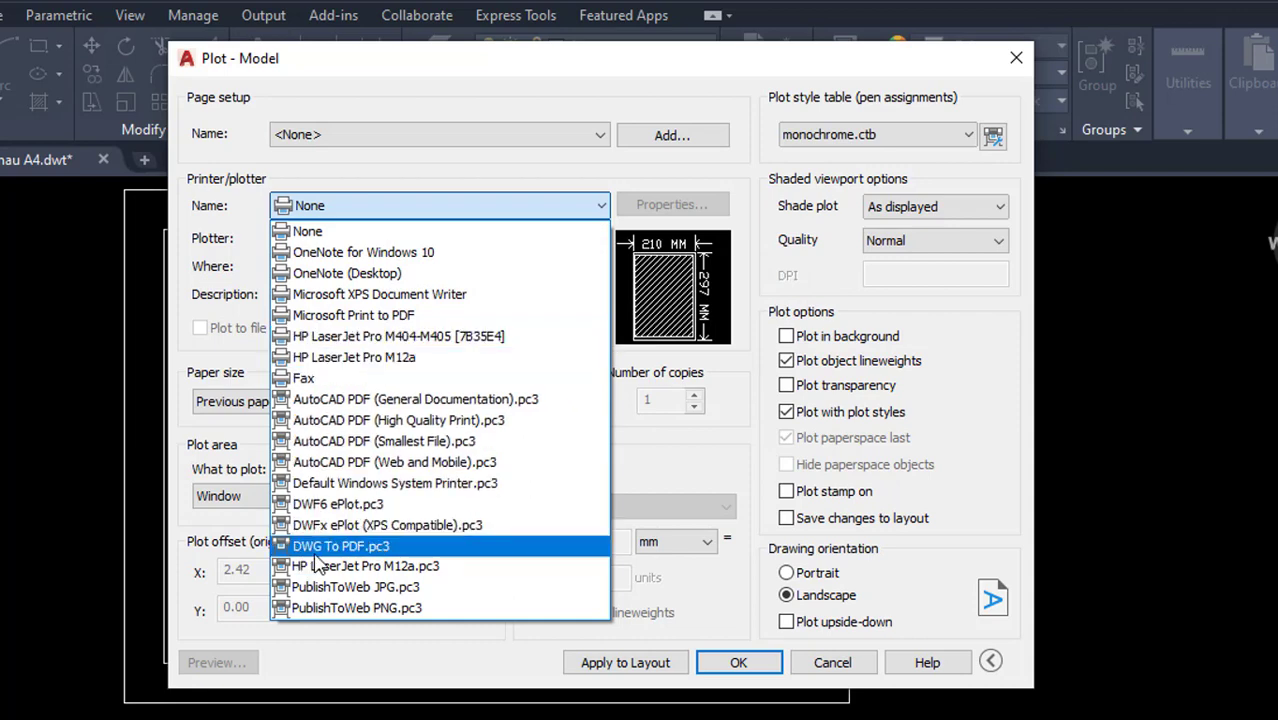
left_click(355, 547)
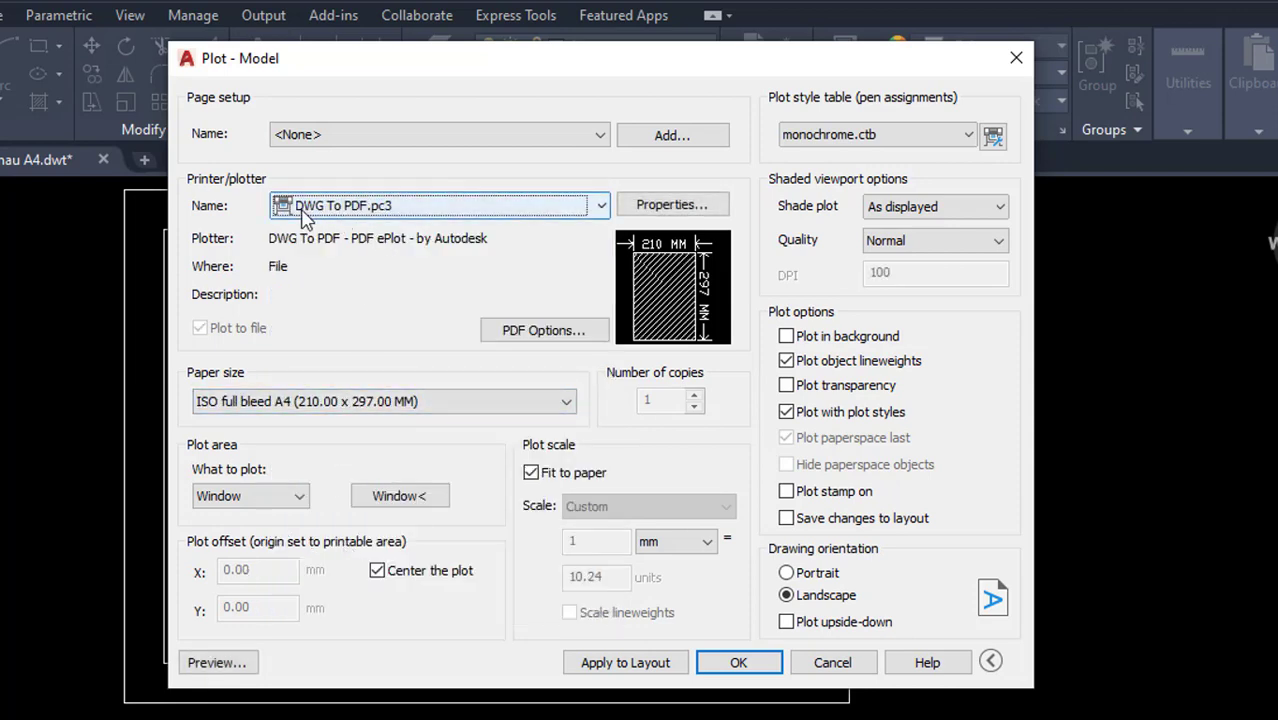
mouse_move(368, 215)
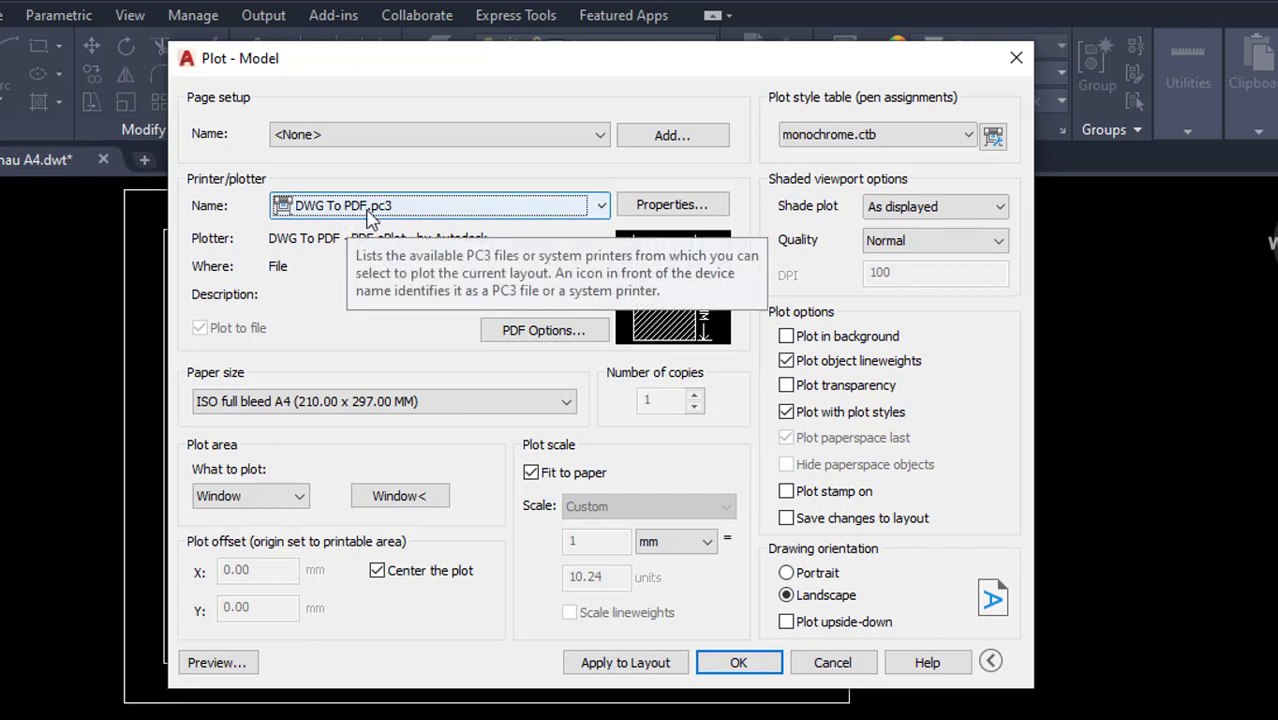
Set the plot style table to monochrome.ctb for all layouts and plot quality to Draft
left_click(866, 138)
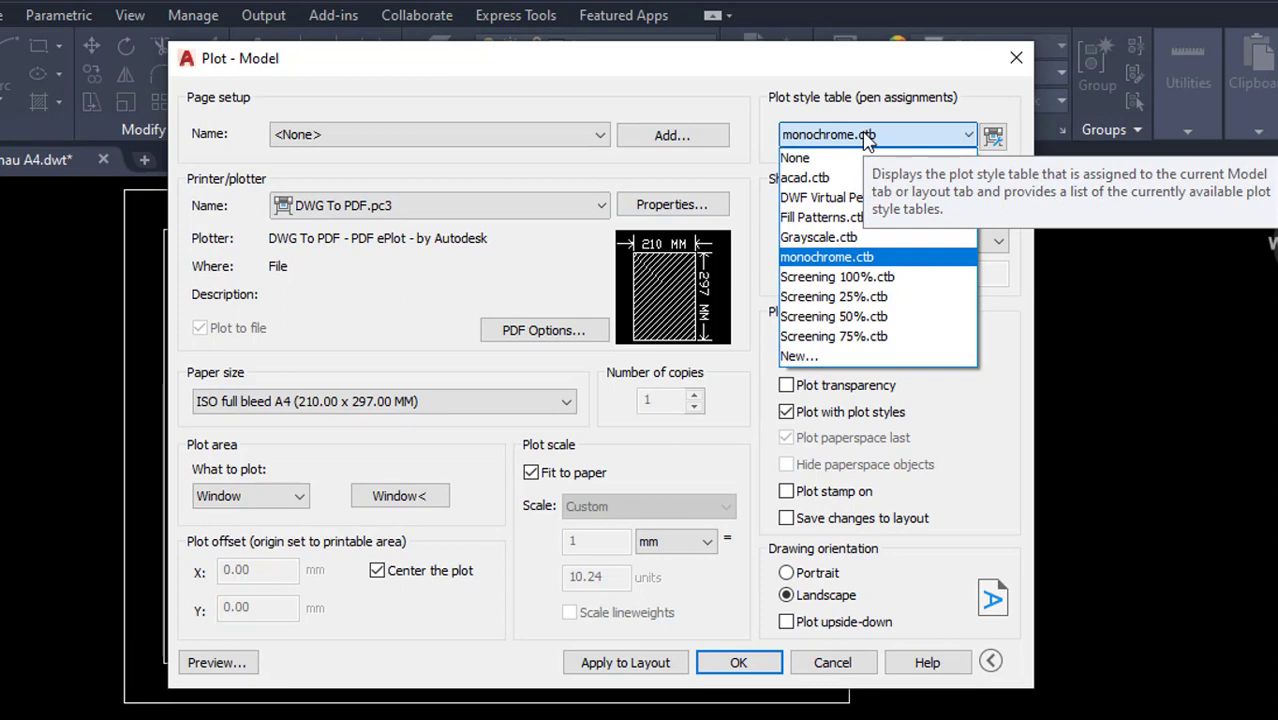
left_click(852, 258)
left_click(622, 430)
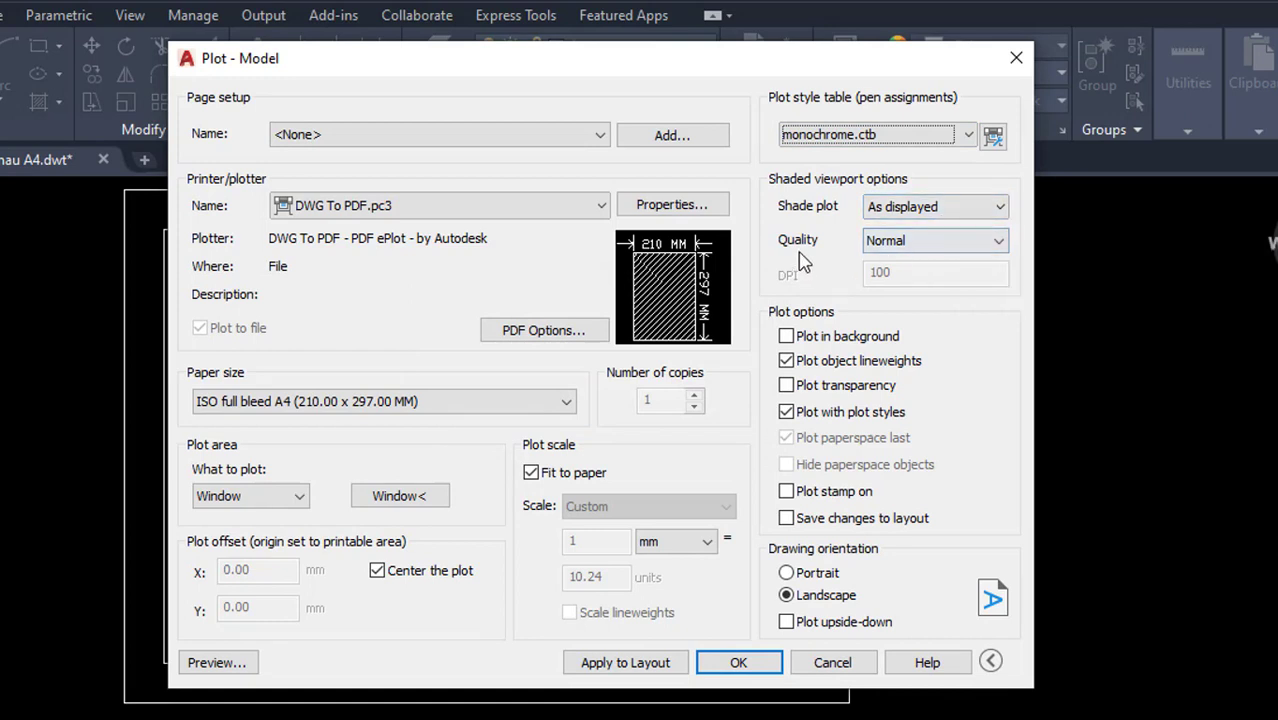
left_click(902, 244)
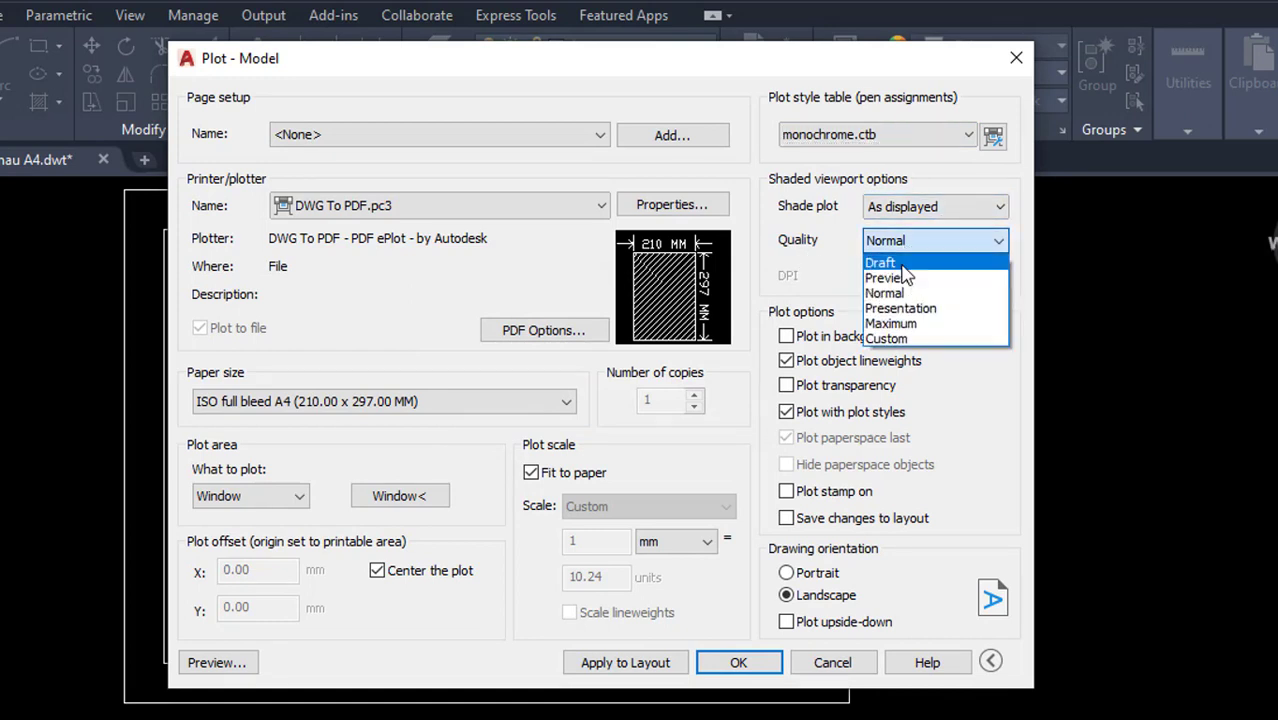
left_click(903, 265)
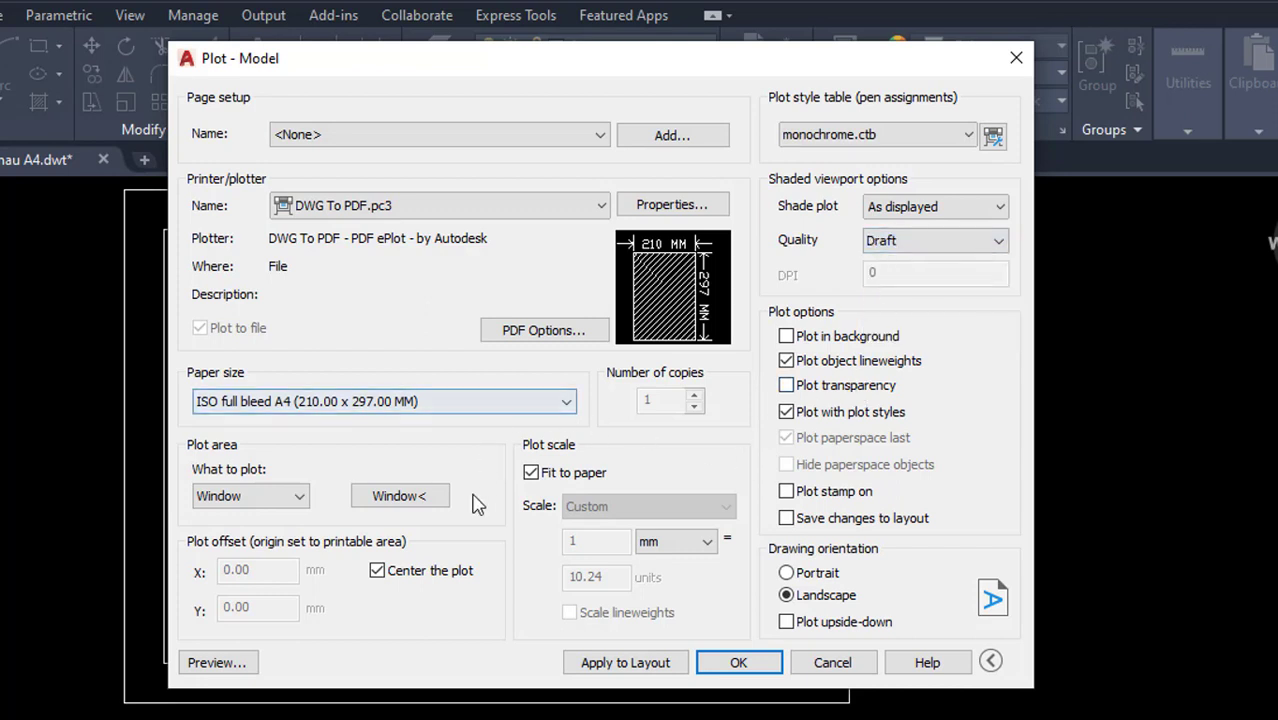
Keep Landscape and ISO full bleed A4, leave scale on Custom, and enable Fit to paper
left_click(787, 573)
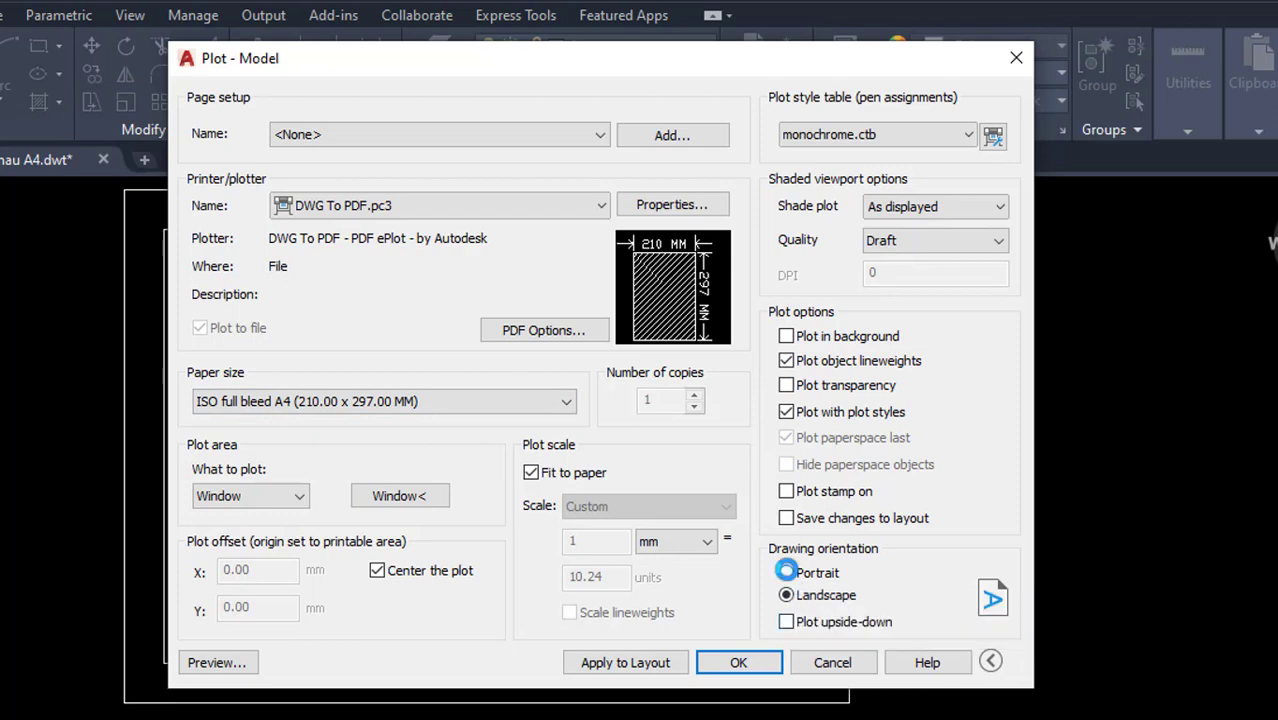
left_click(787, 595)
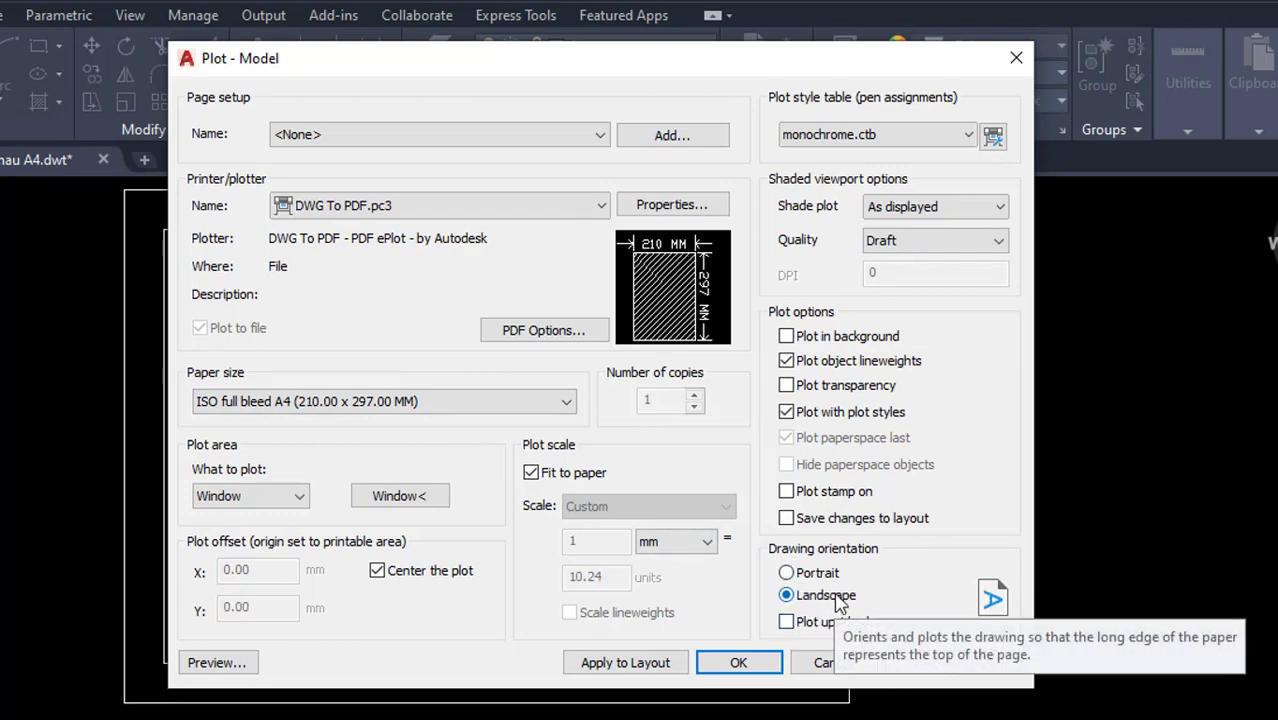
left_click(290, 402)
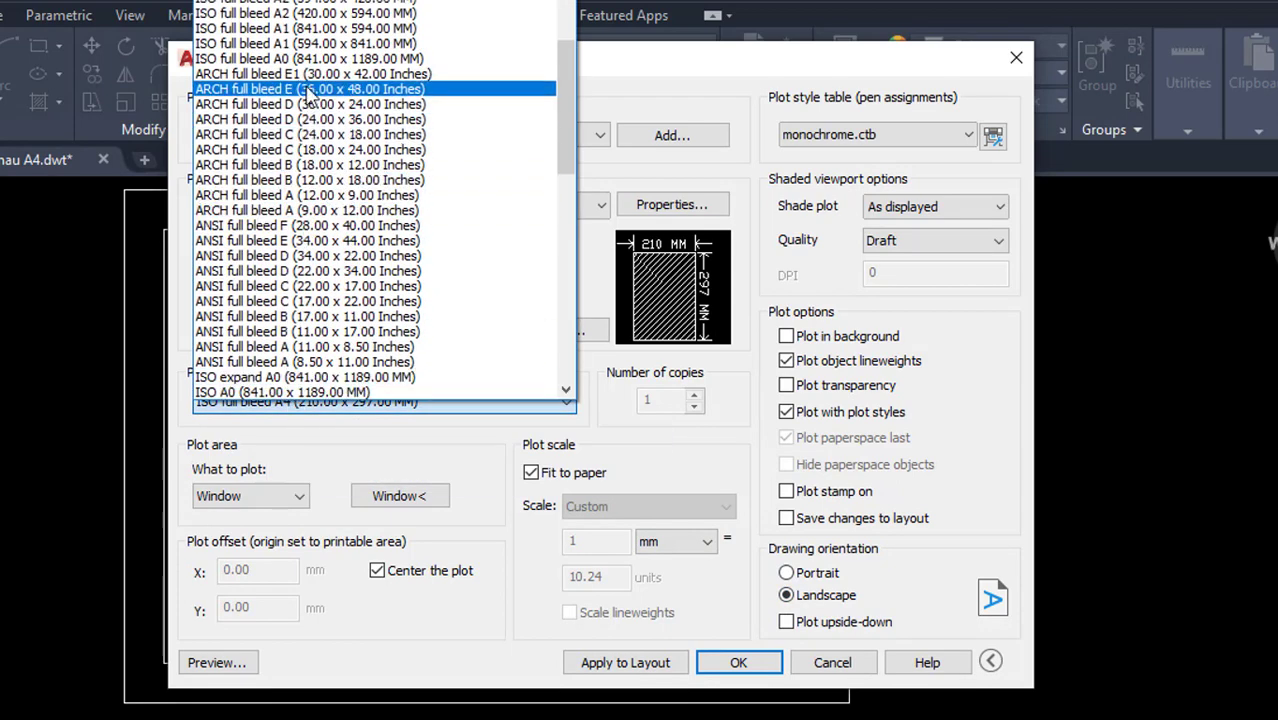
key("Escape")
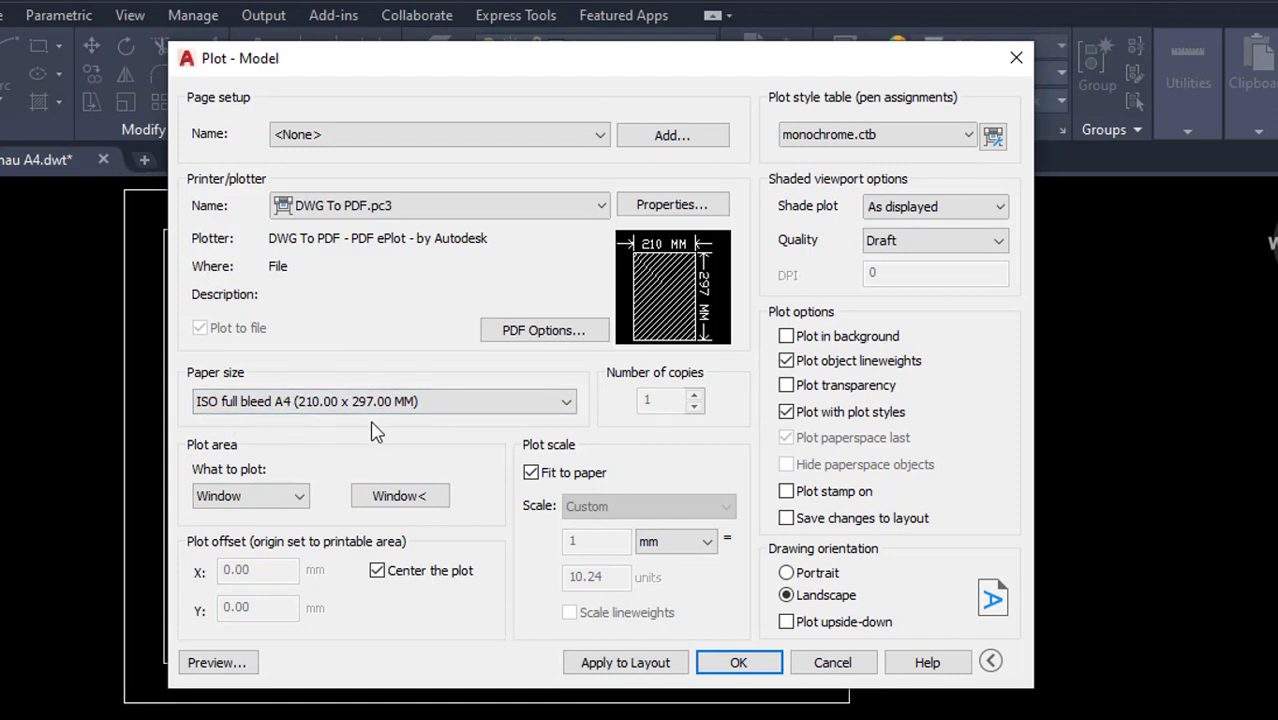
left_click(530, 472)
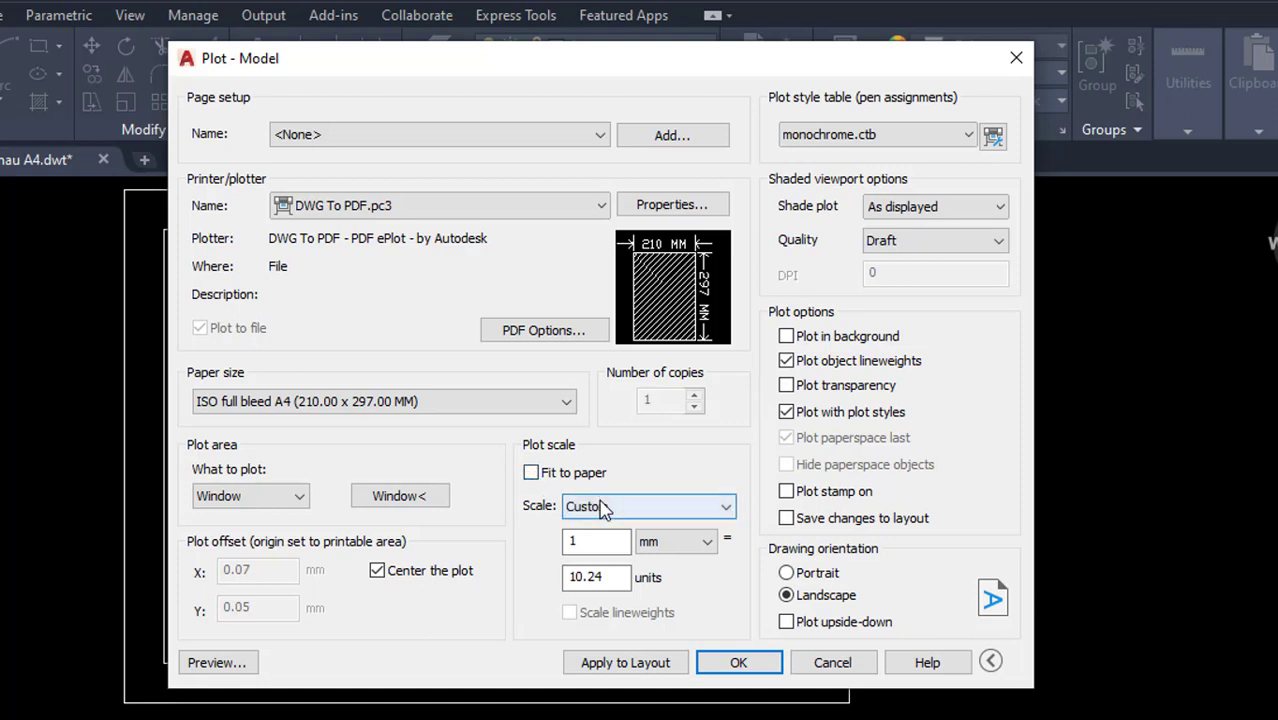
left_click(601, 507)
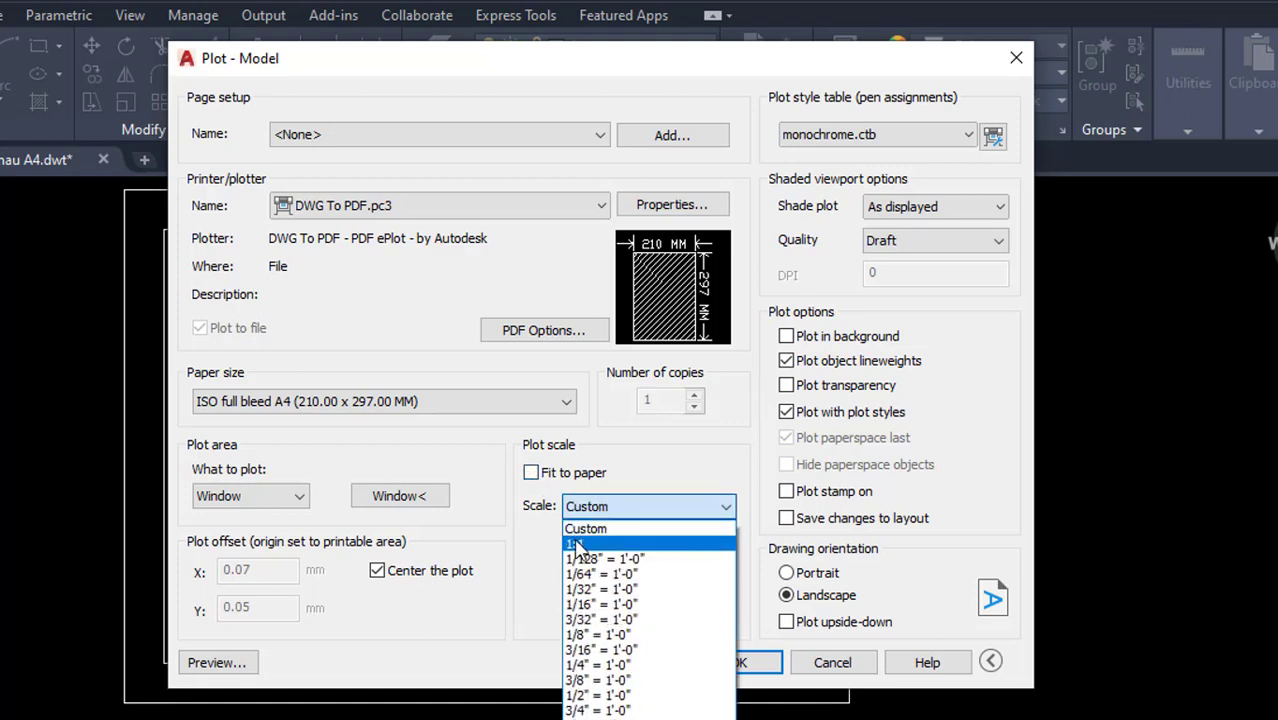
left_click(541, 483)
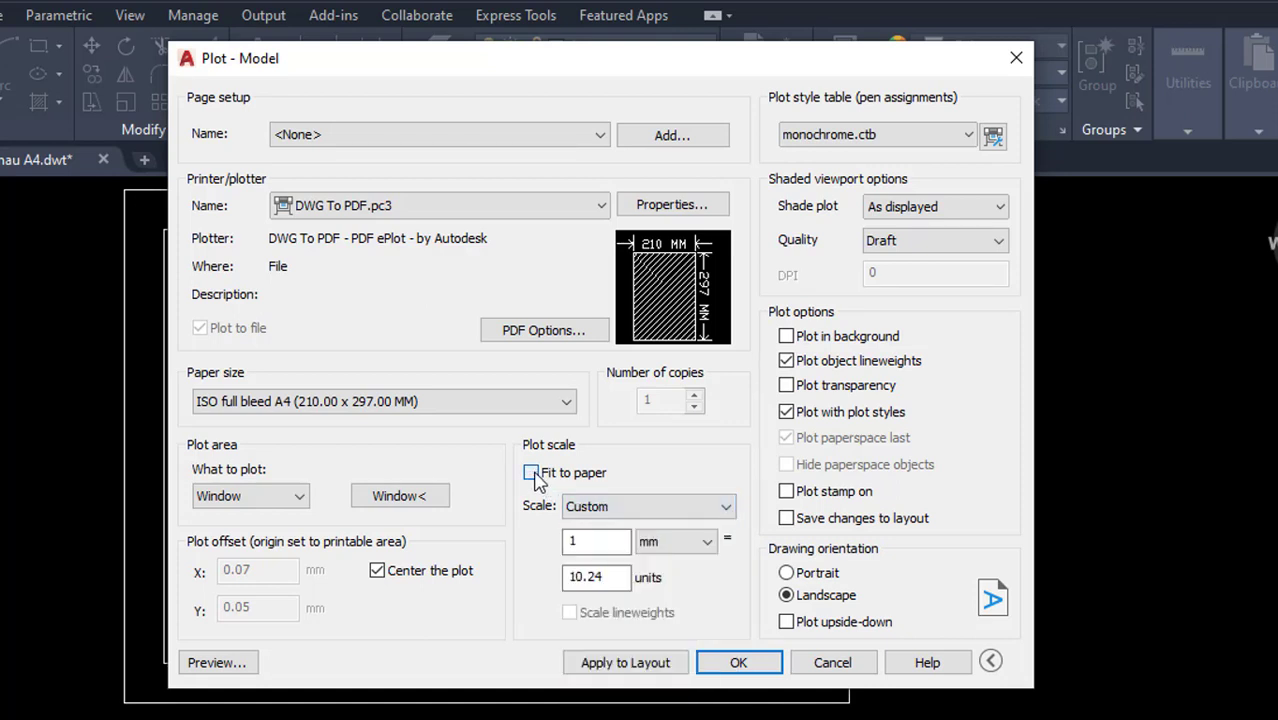
left_click(532, 474)
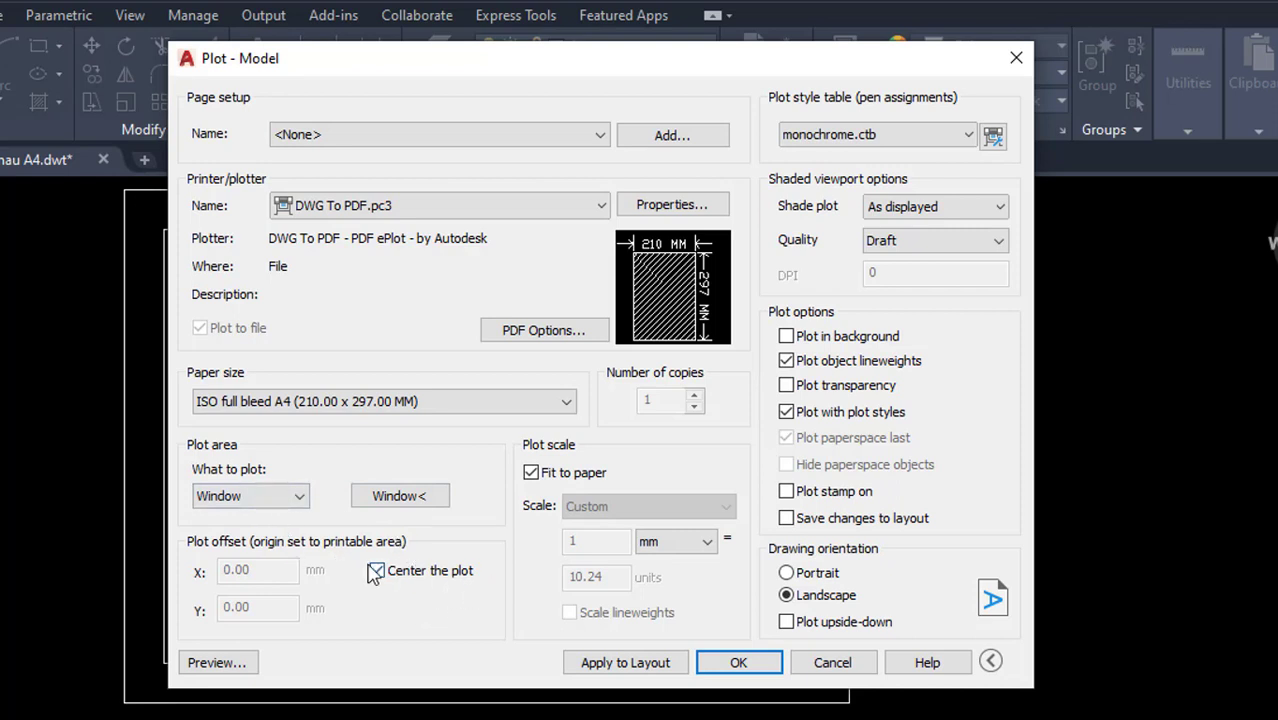
Set the plot area to a window from the frame's top-left to bottom-right corner
left_click(392, 505)
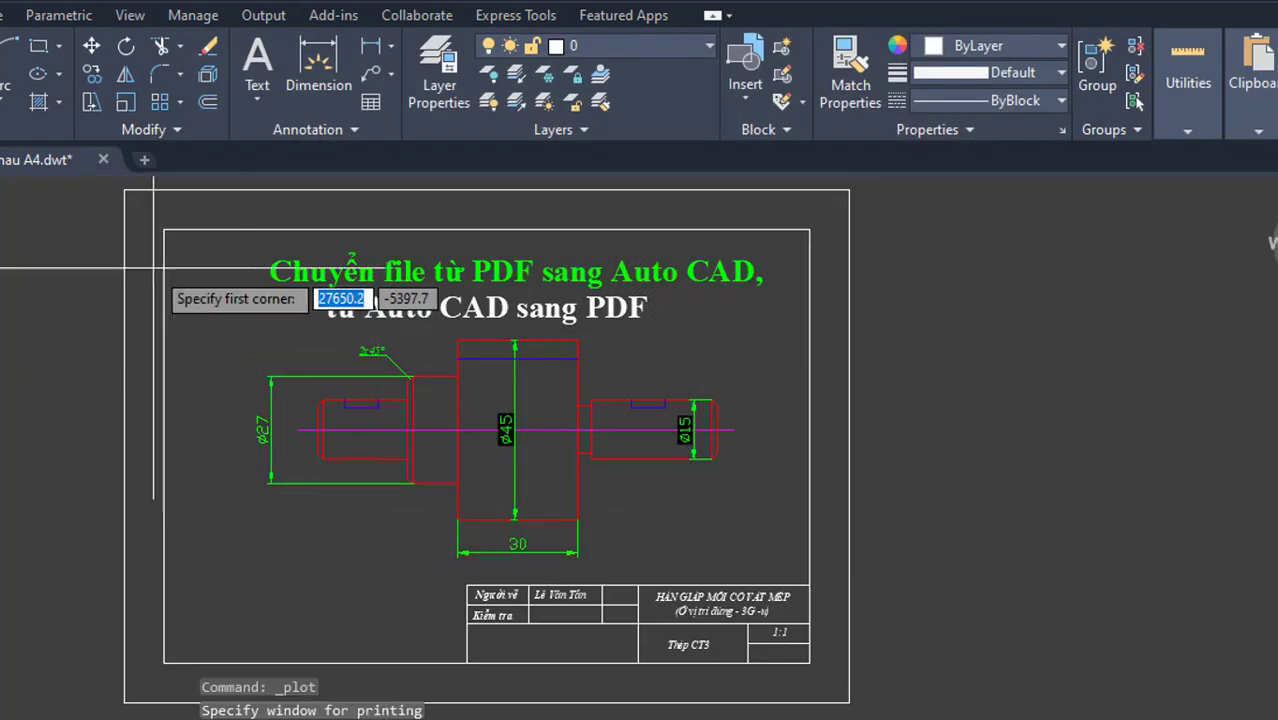
left_click(124, 190)
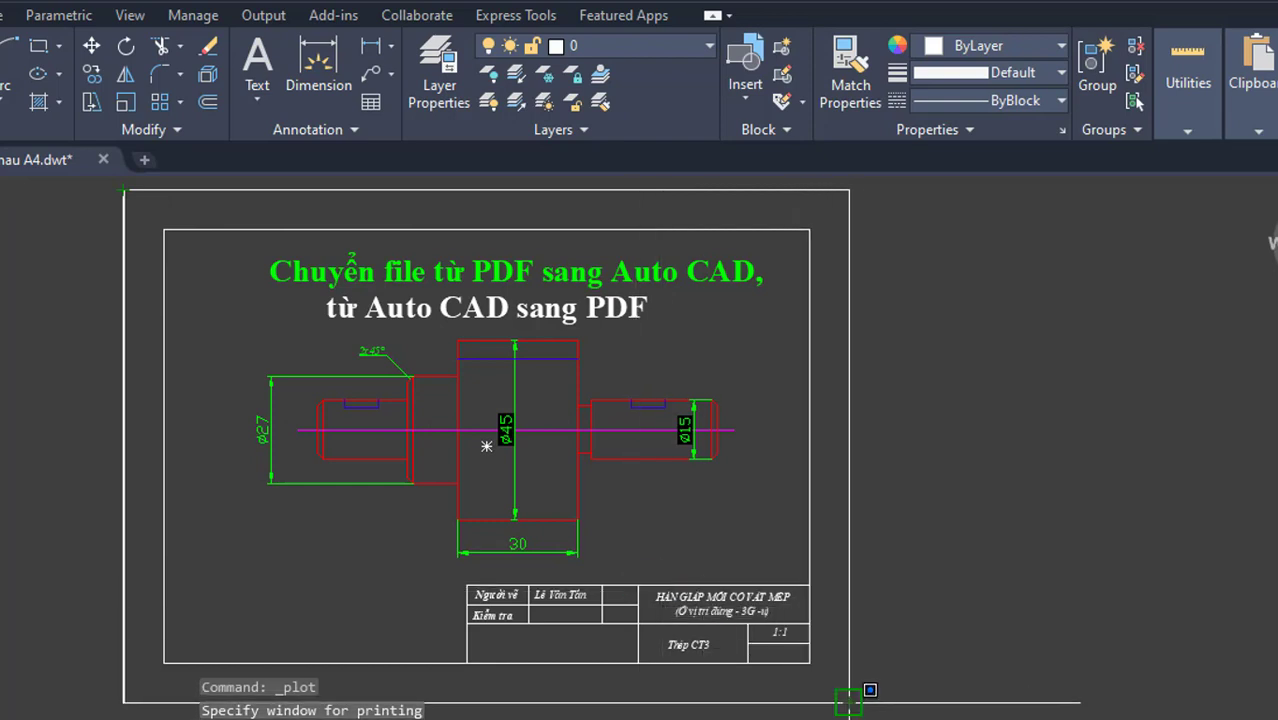
left_click(848, 701)
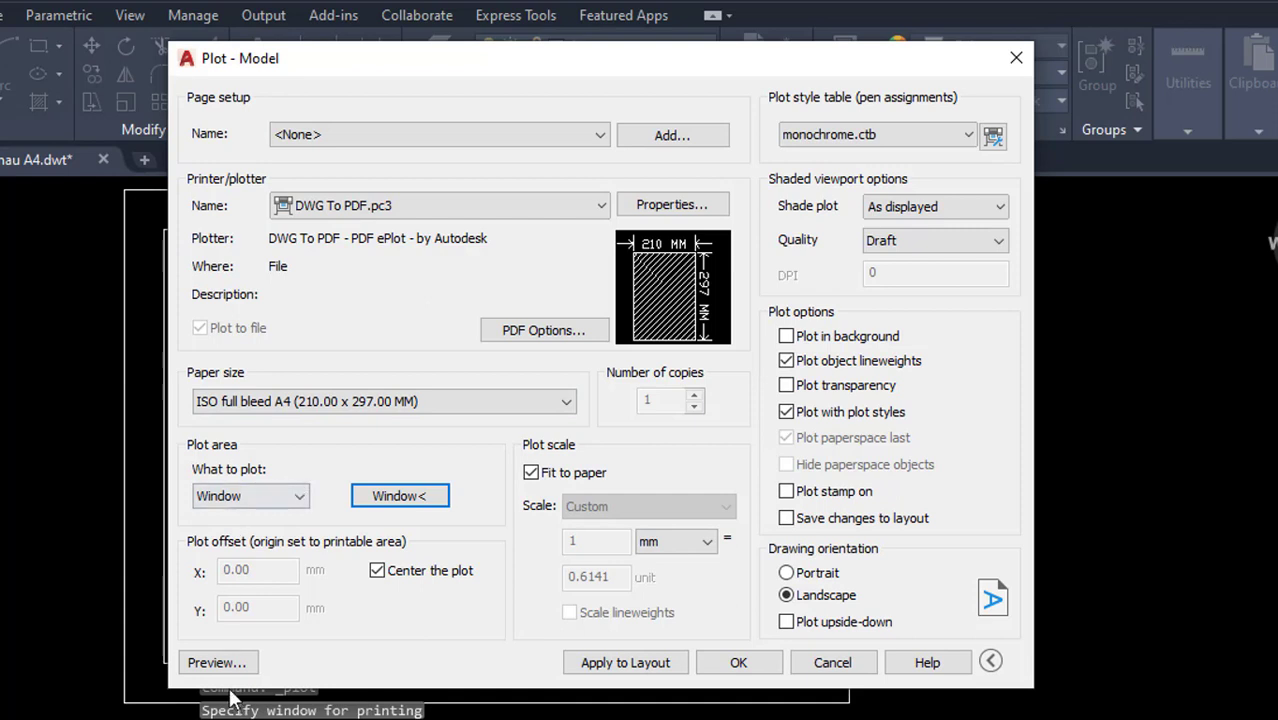
Switch to Portrait orientation and preview the drawing on the A4 sheet
left_click(786, 574)
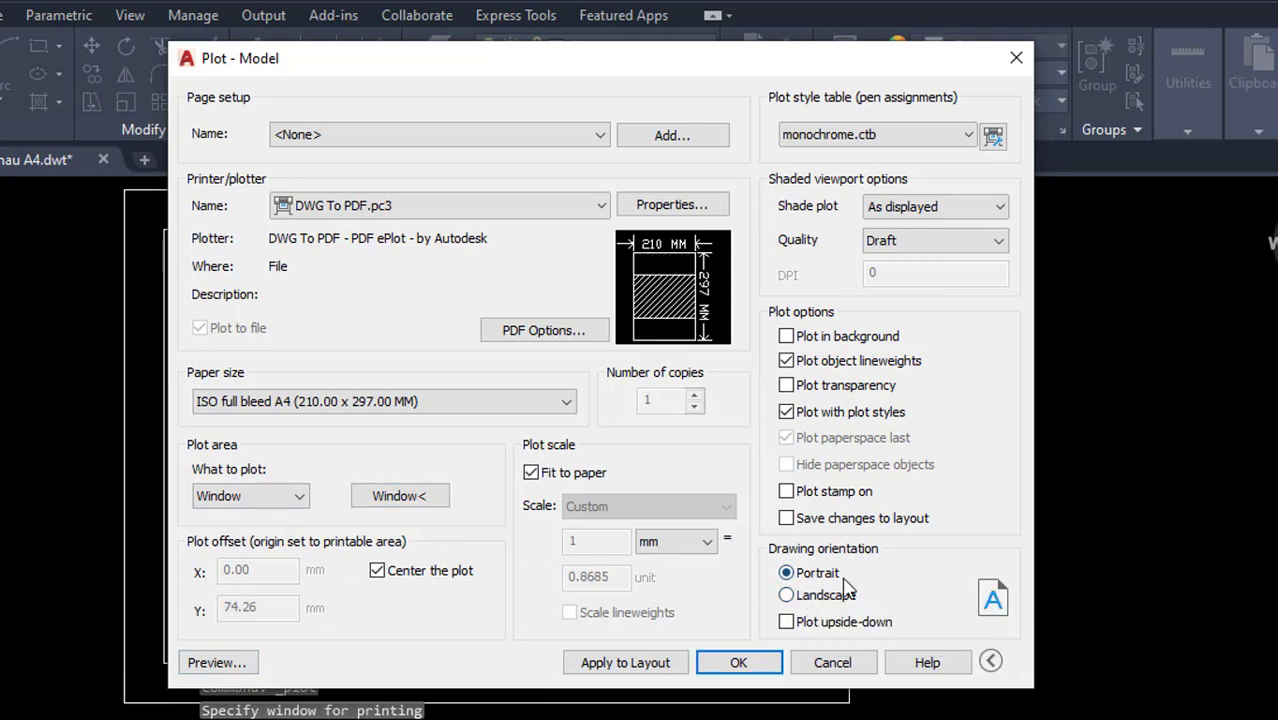
left_click(227, 661)
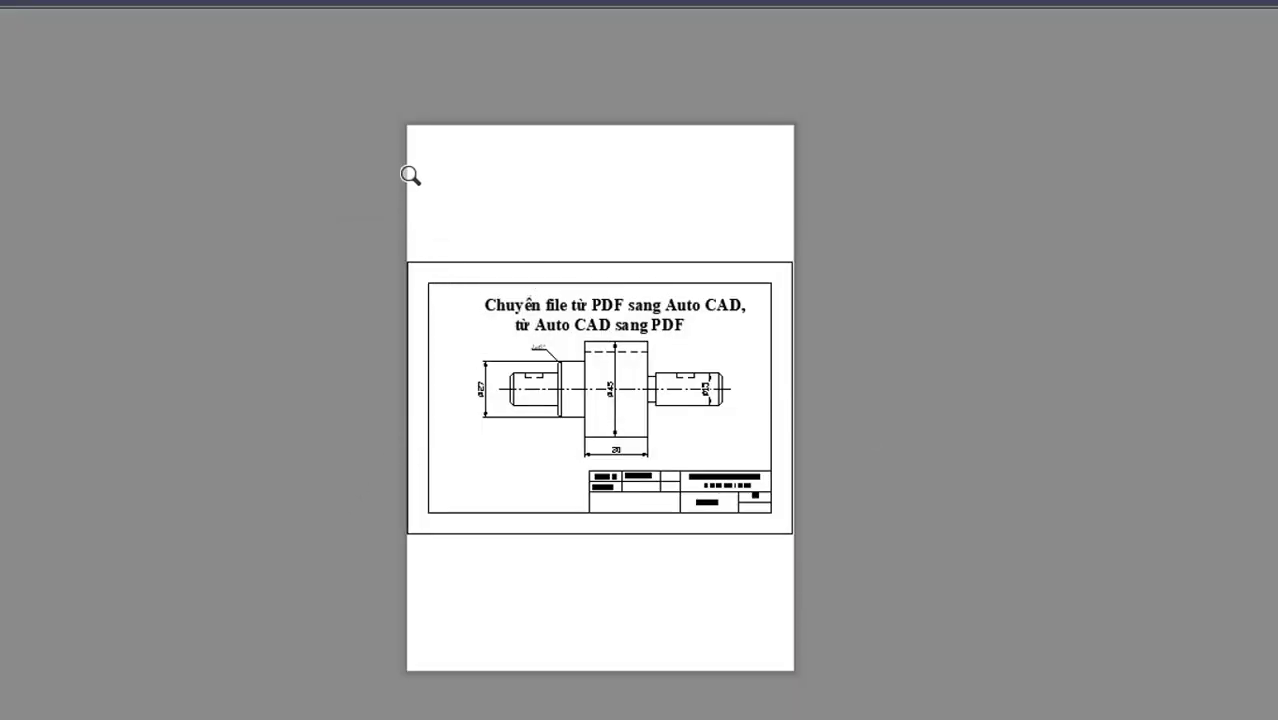
right_click(508, 198)
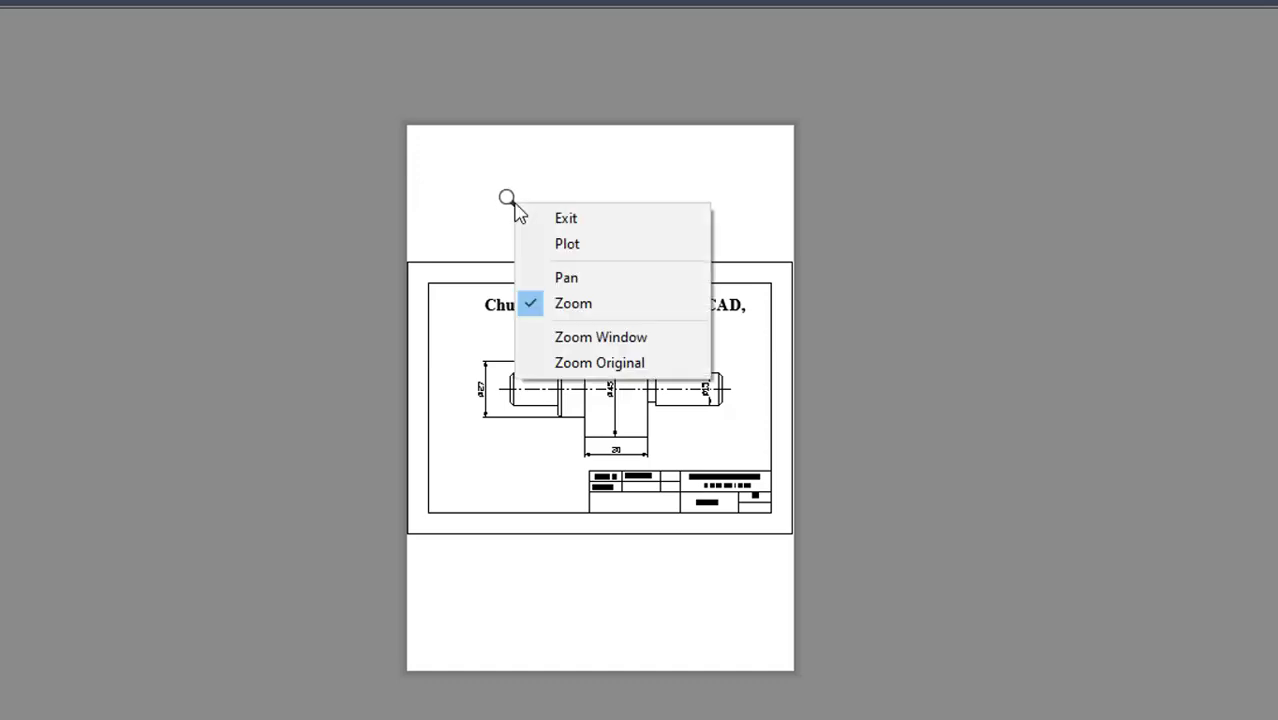
Exit the preview, switch back to Landscape, preview again and plot from the preview
left_click(562, 214)
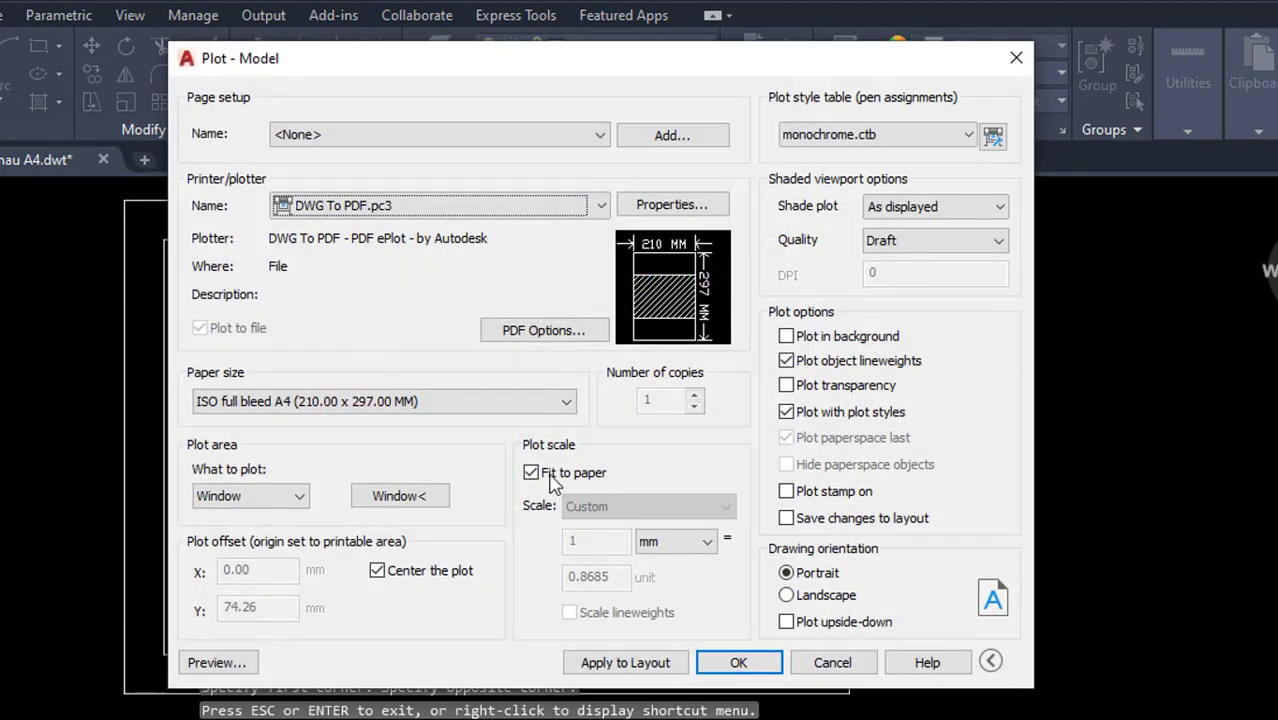
left_click(789, 596)
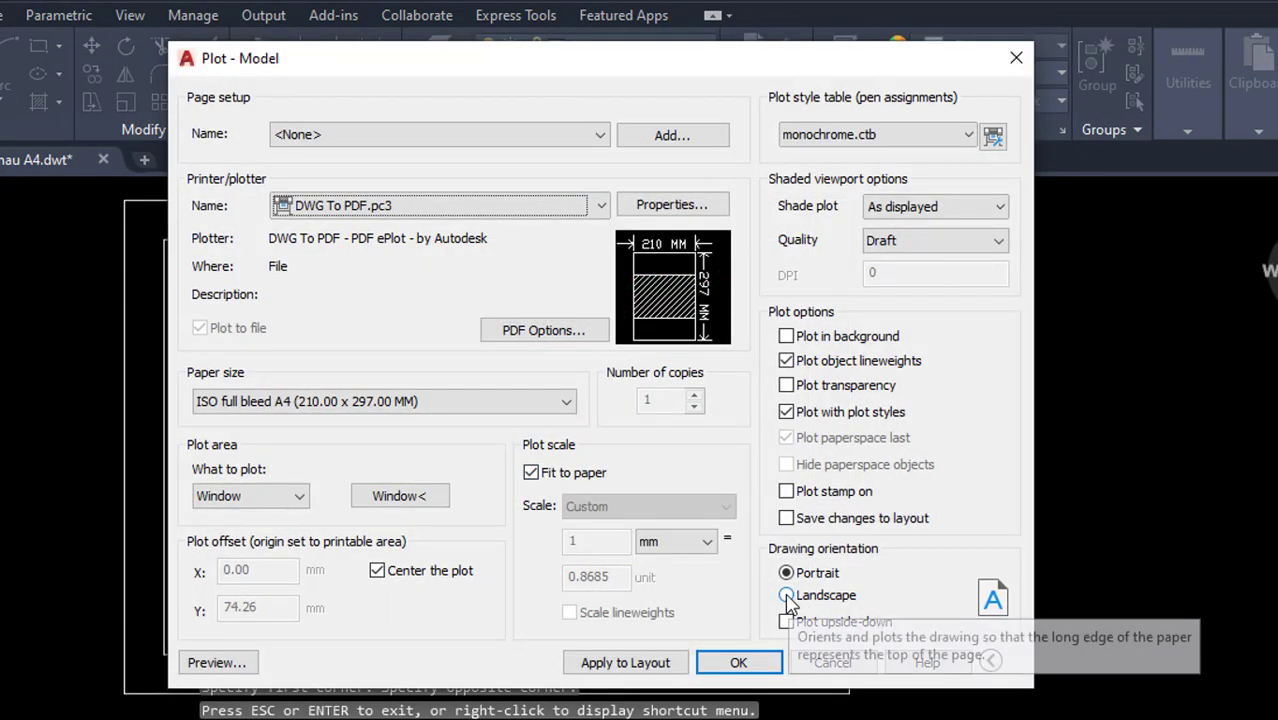
left_click(220, 663)
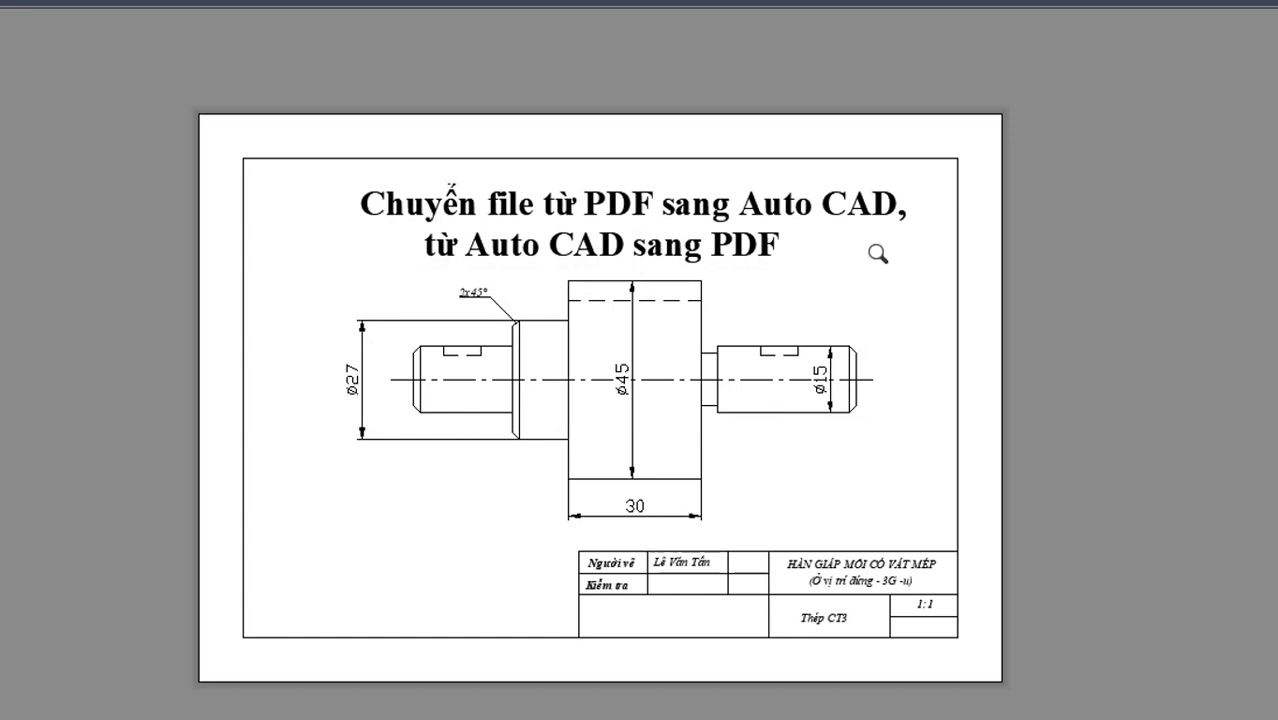
right_click(318, 205)
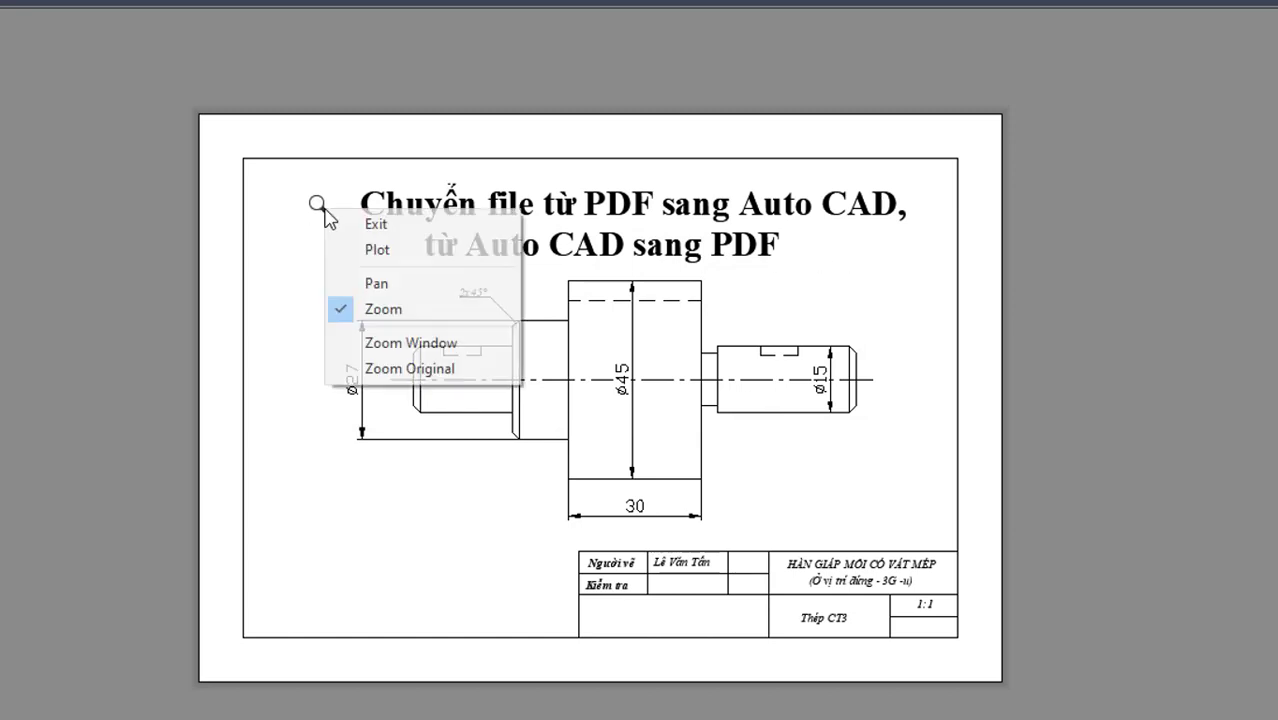
left_click(401, 259)
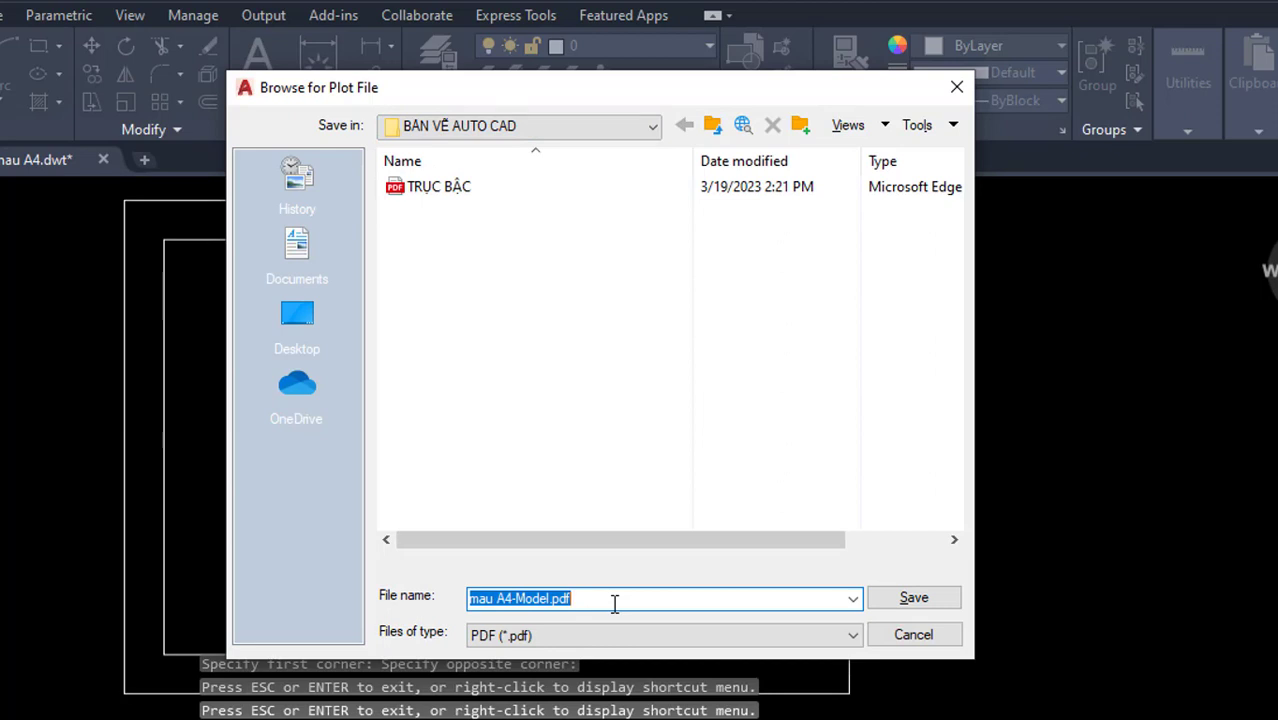
Save the plot as the PDF TRUC BAC 2 in the BẢN VẼ AUTO CAD folder
type("tr")
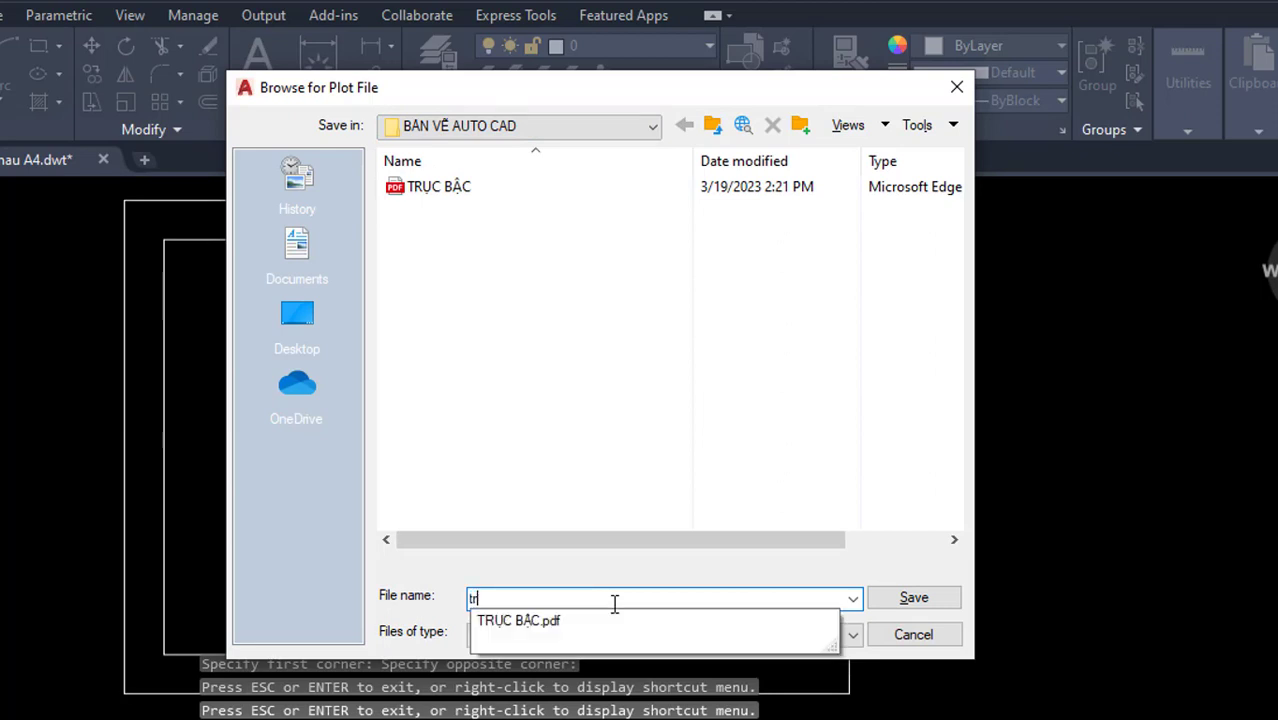
key("BackSpace")
type("TR")
type("UC BAC 2")
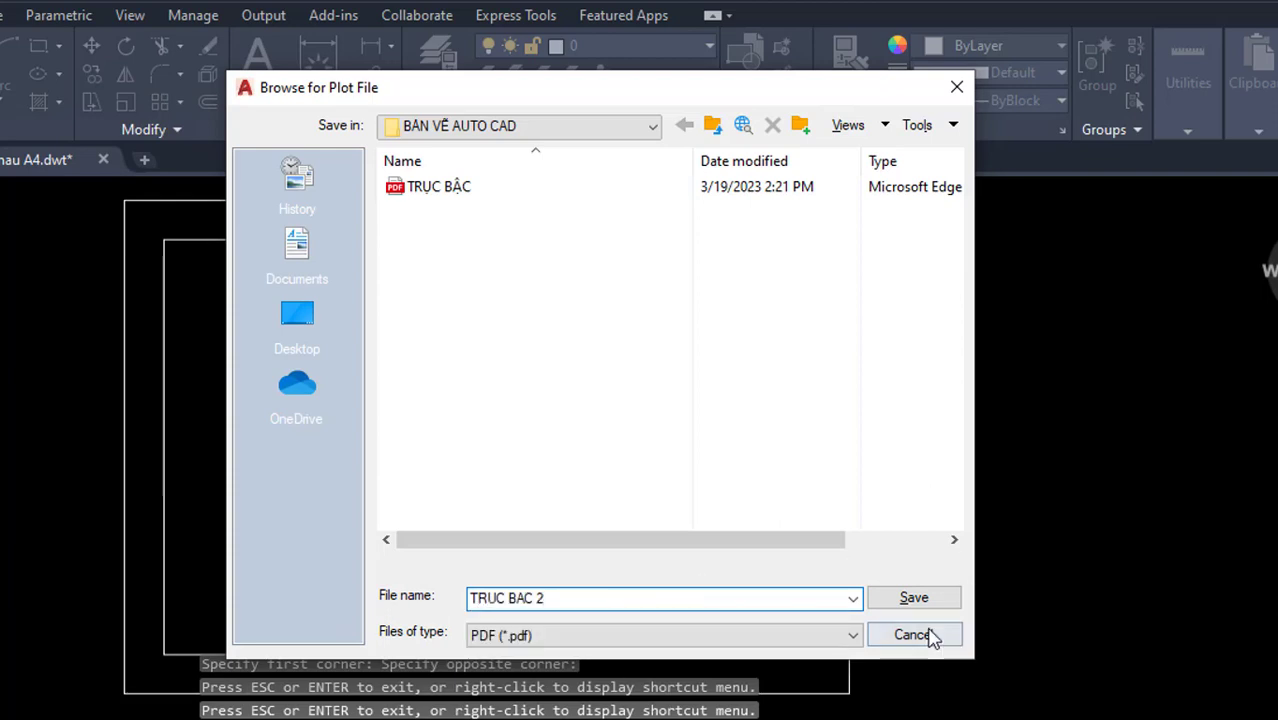
left_click(908, 601)
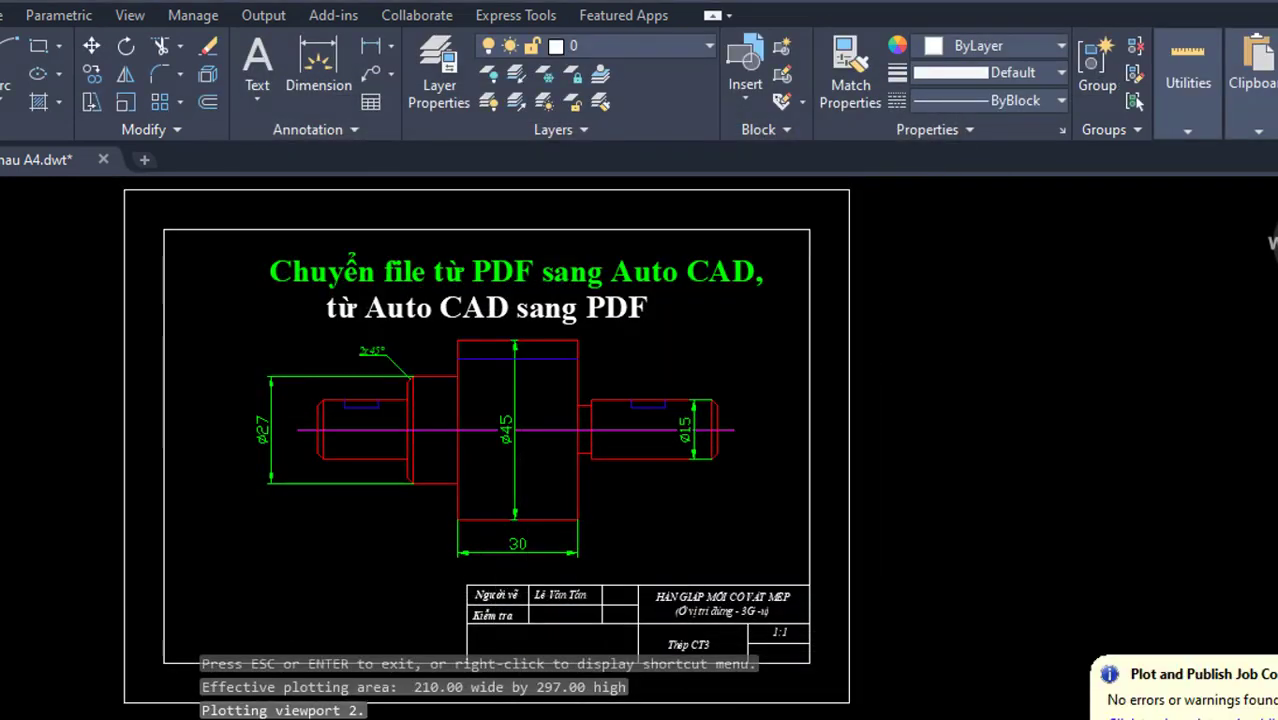
left_click(463, 655)
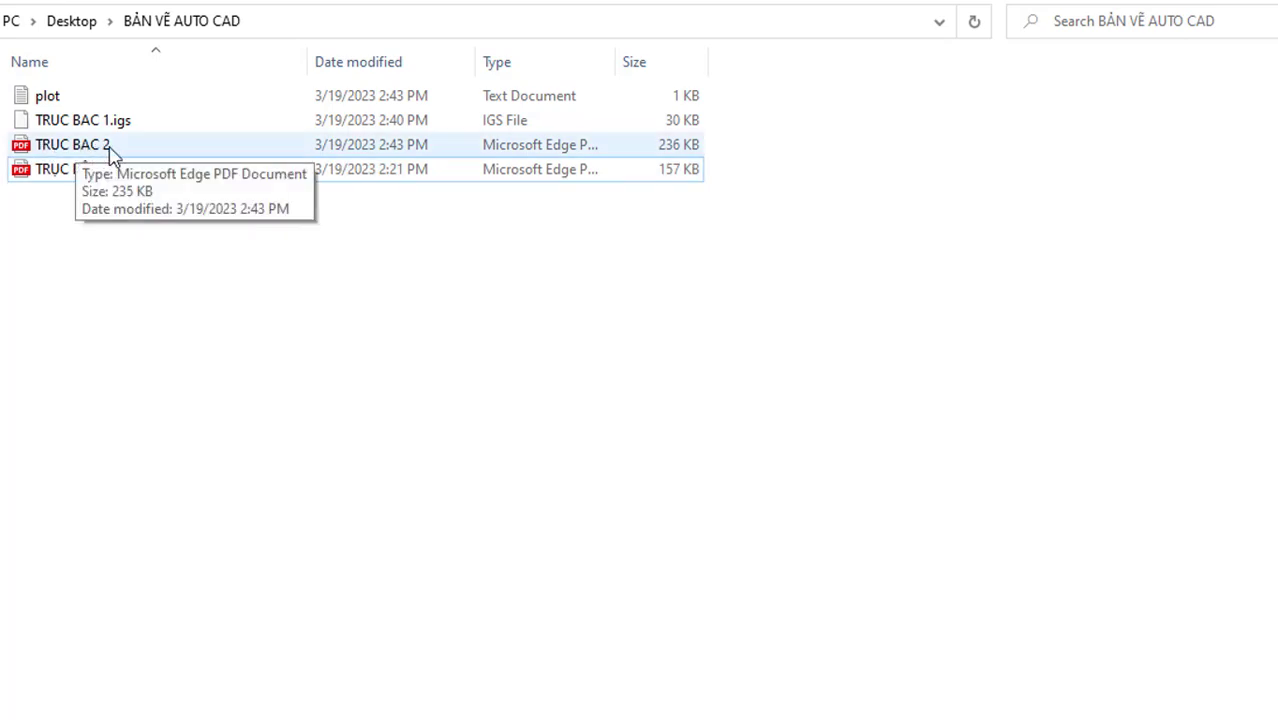
After checking TRUC BAC 2 in File Explorer, switch back to the AutoCAD shaft drawing
left_click(660, 701)
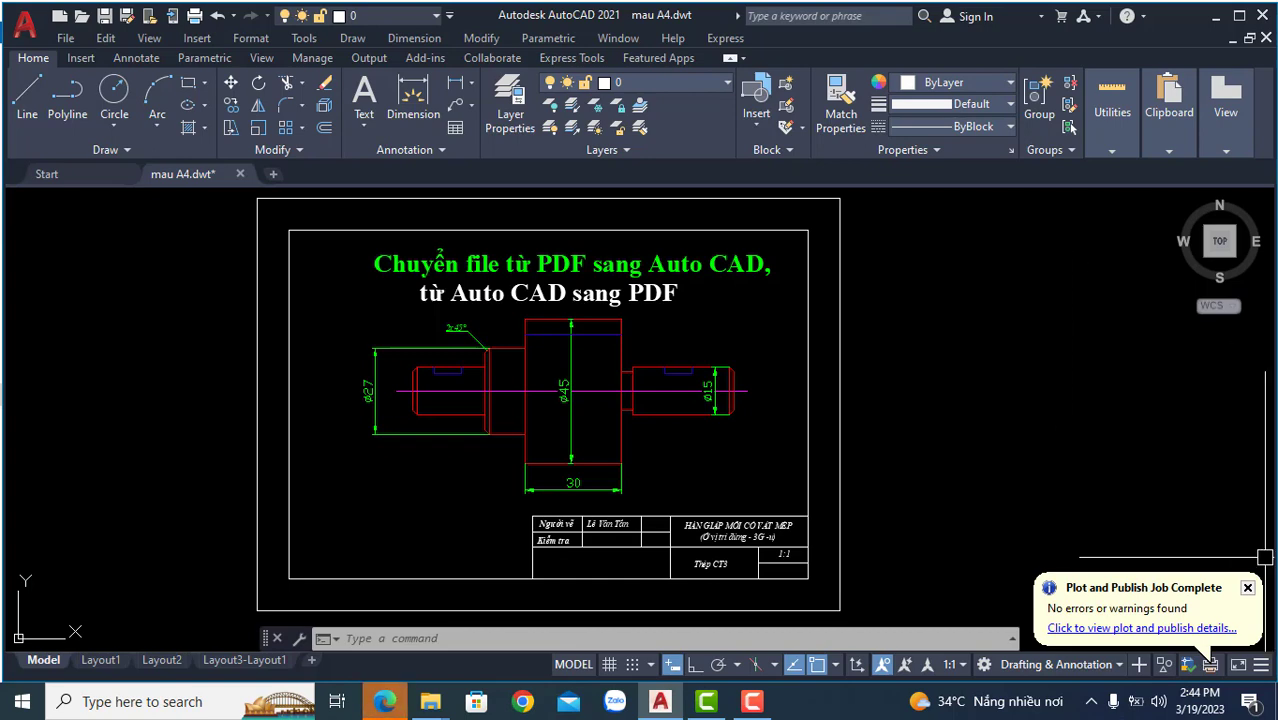
Dismiss the plot-complete notice, zoom out and pan the shaft left, then open the Insert menu
left_click(1247, 587)
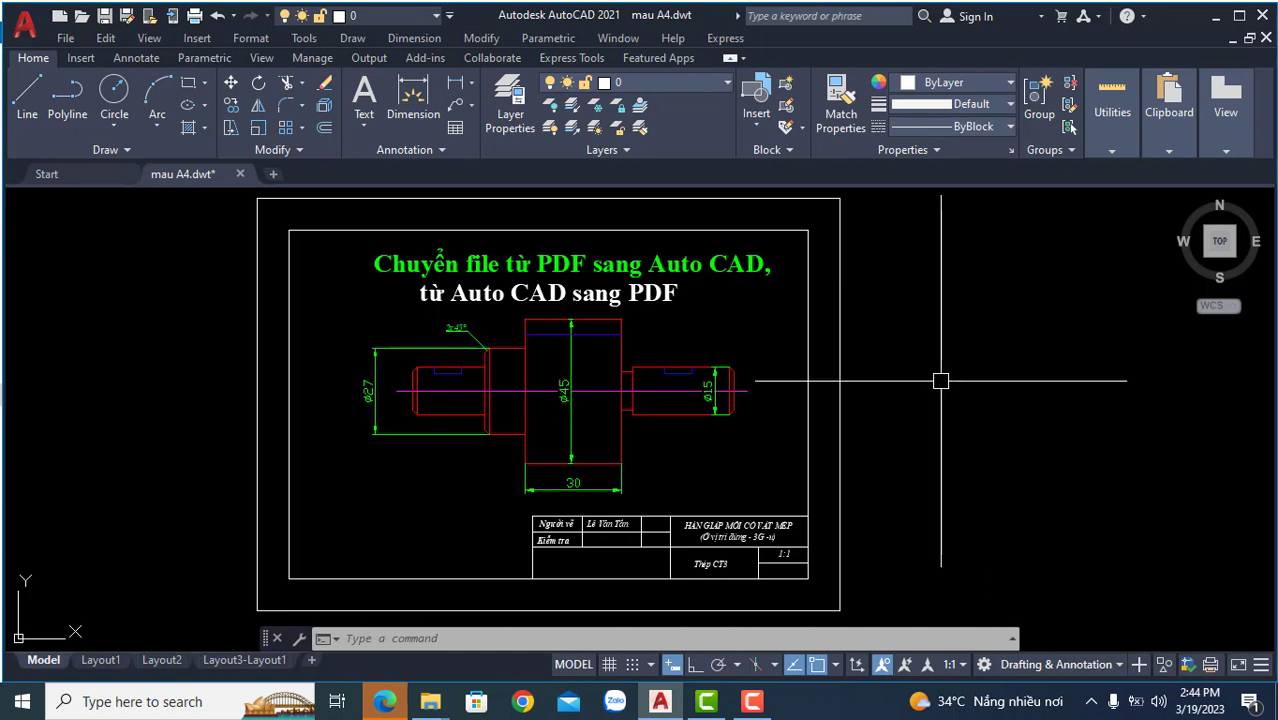
scroll(941, 377, "down", 2)
middle_click_drag(941, 377, 679, 376)
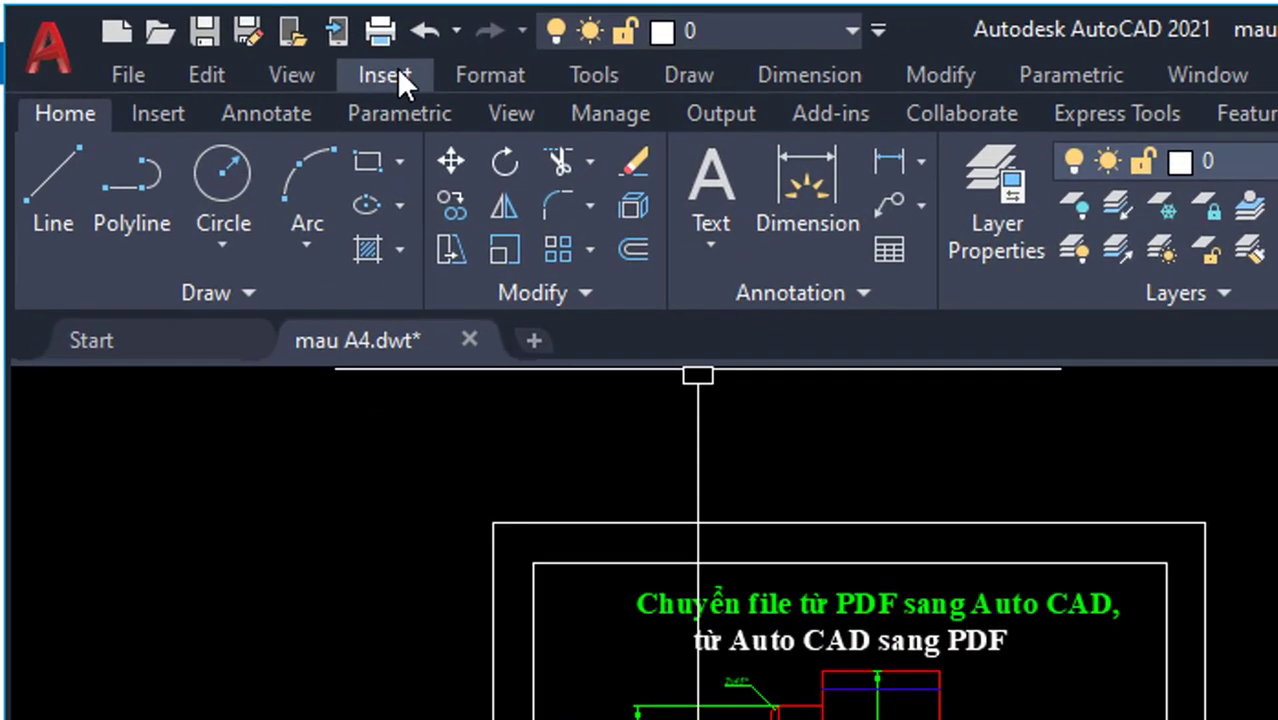
left_click(385, 75)
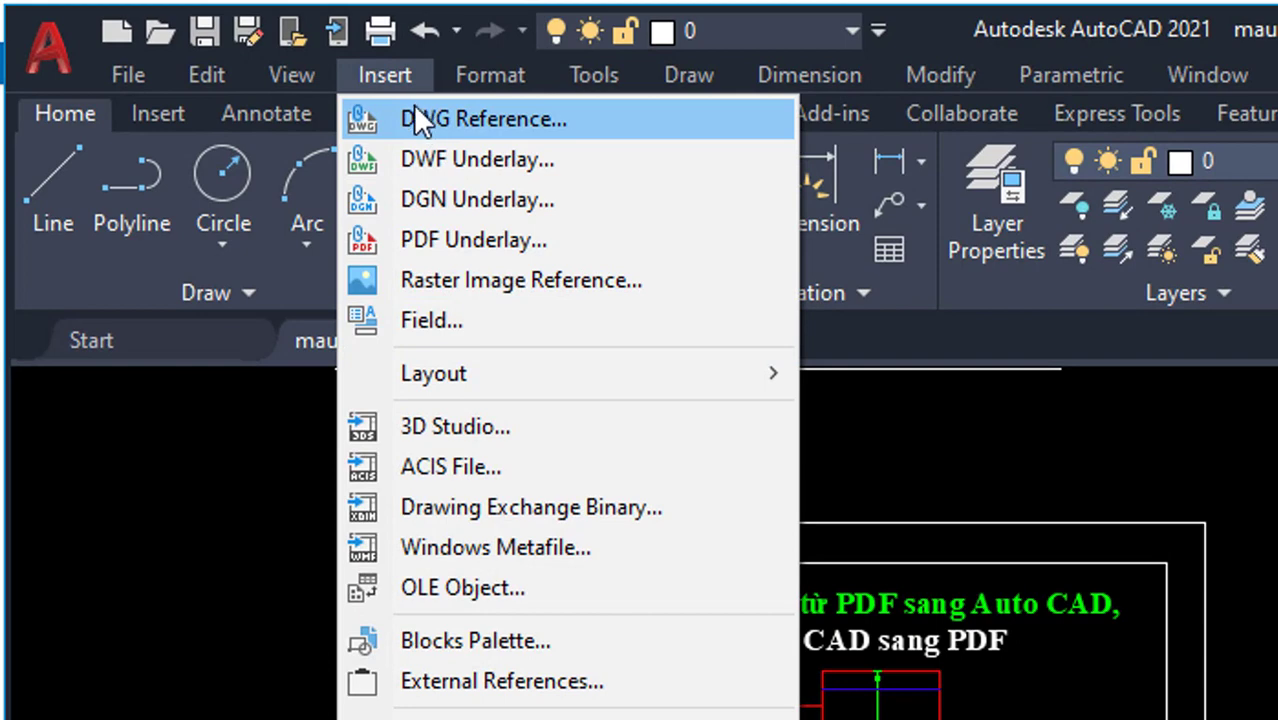
Pick TRUC BAC 2 from the BẢN VẼ AUTO CAD folder as a PDF underlay
left_click(446, 239)
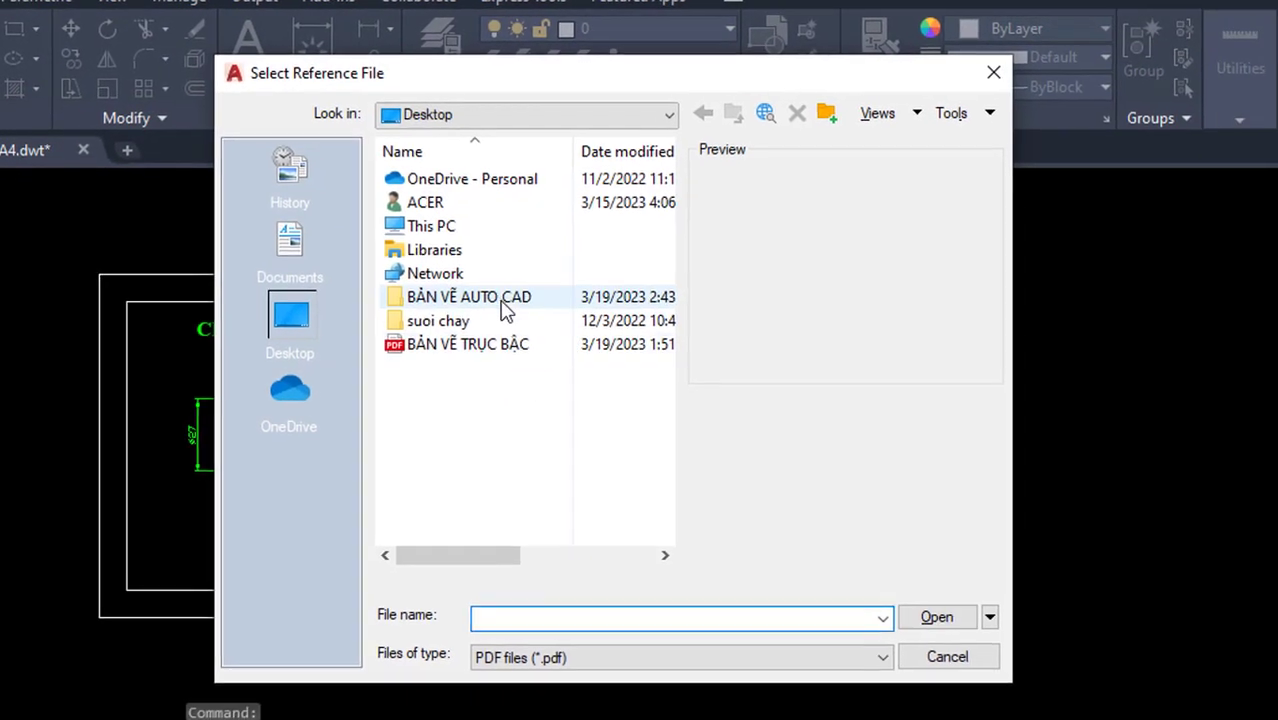
double_click(500, 312)
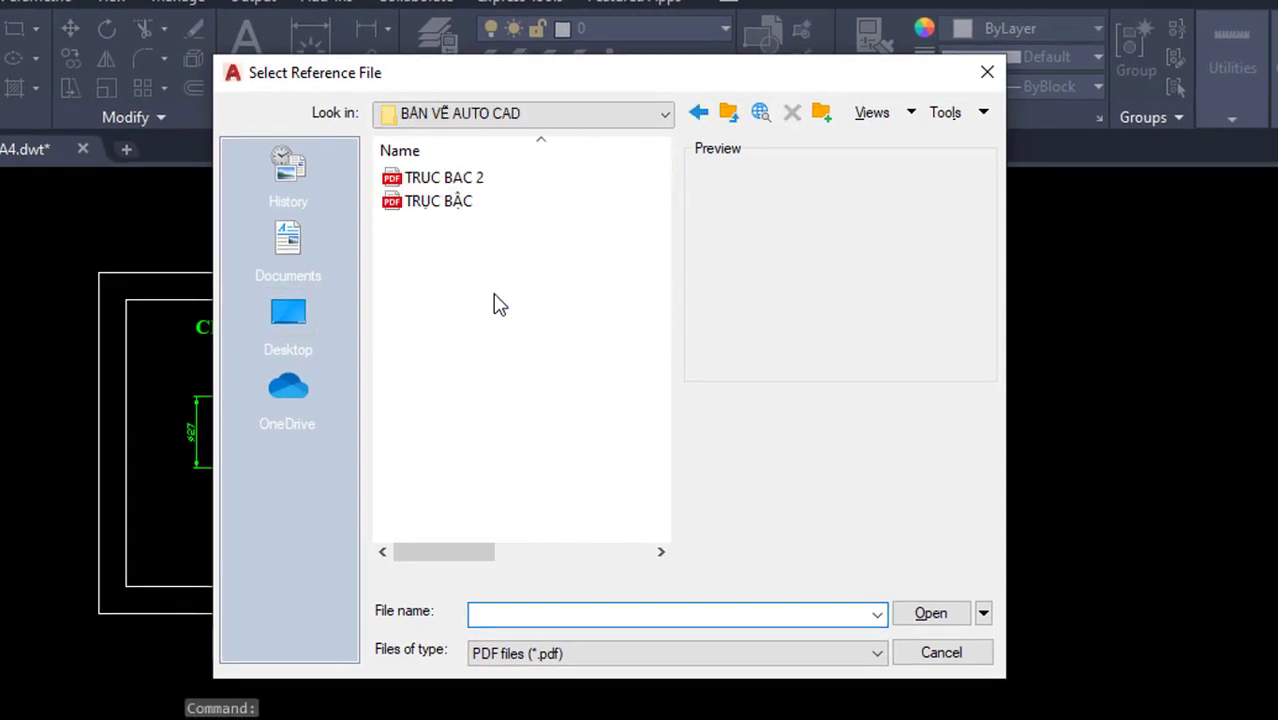
left_click(450, 181)
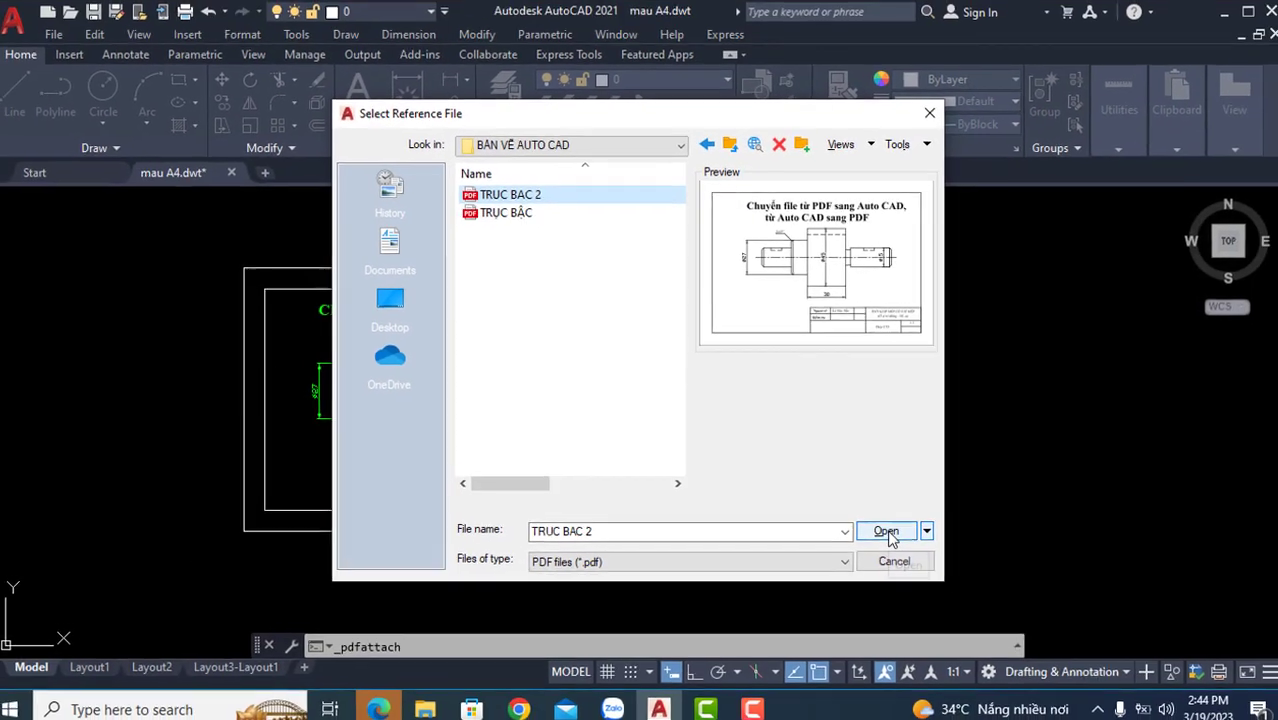
left_click(886, 530)
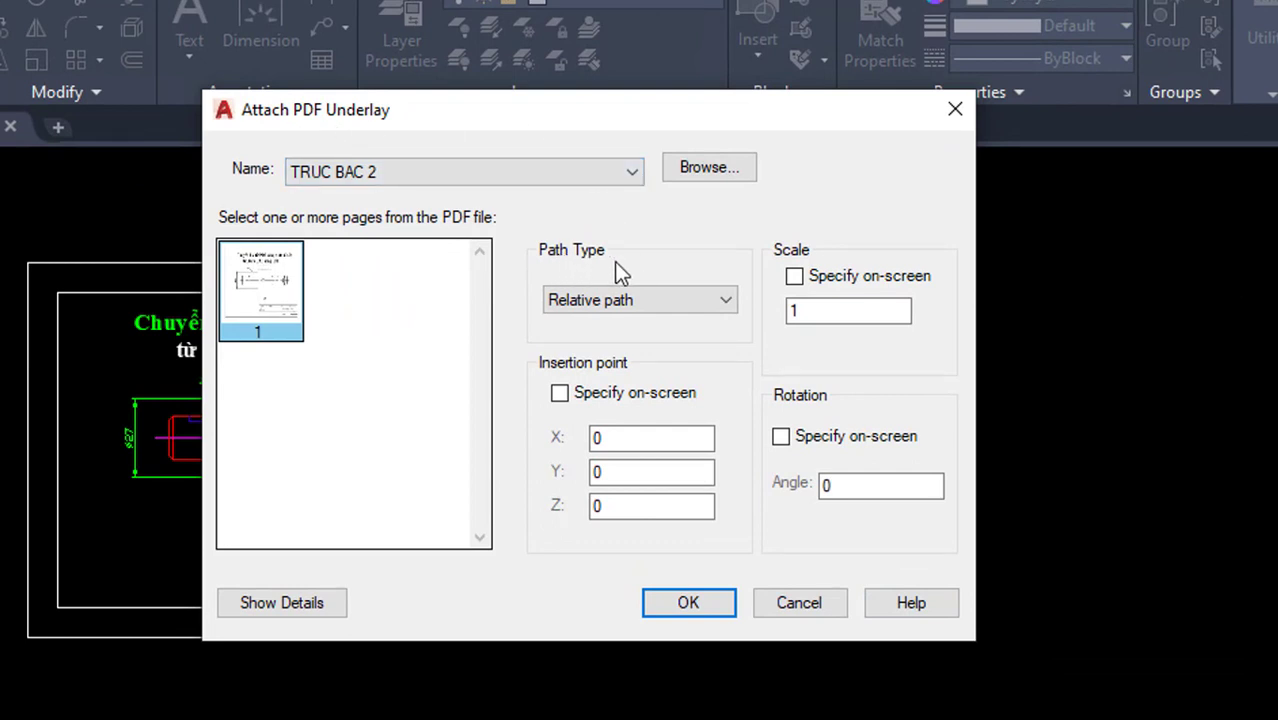
Keep the underlay's relative path type and review its Y and Z insertion coordinates
left_click(639, 302)
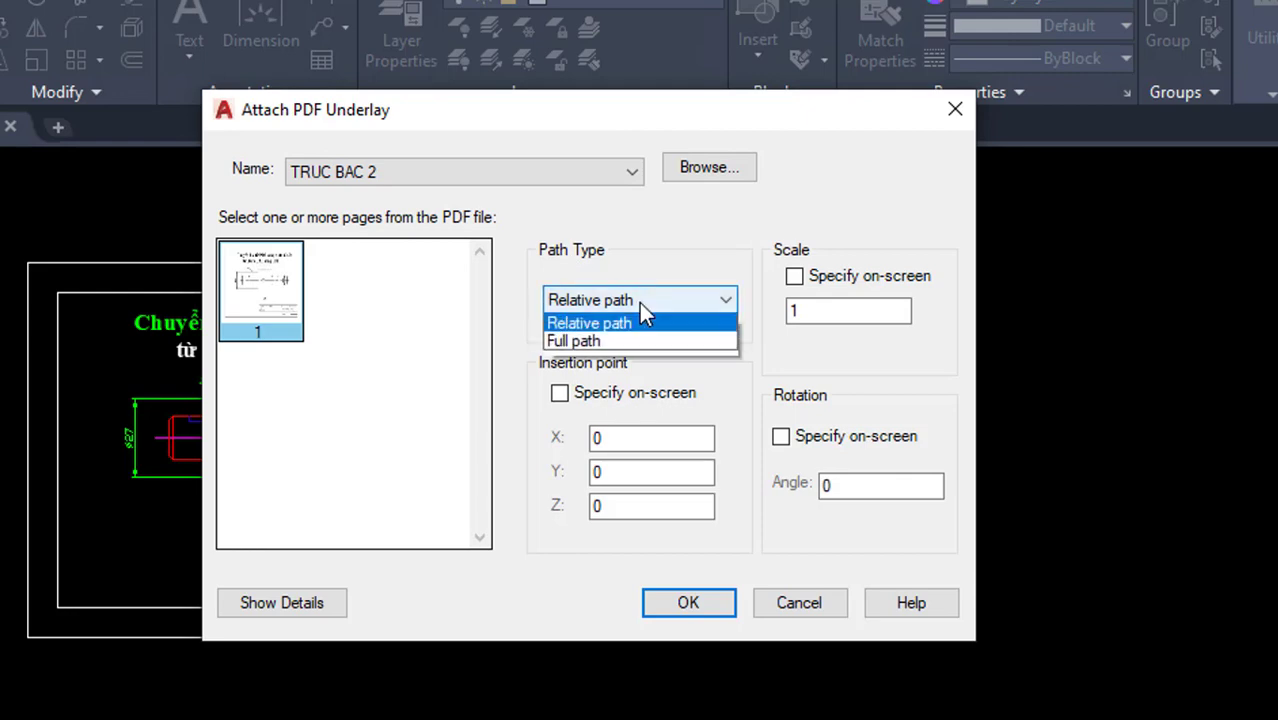
left_click(616, 341)
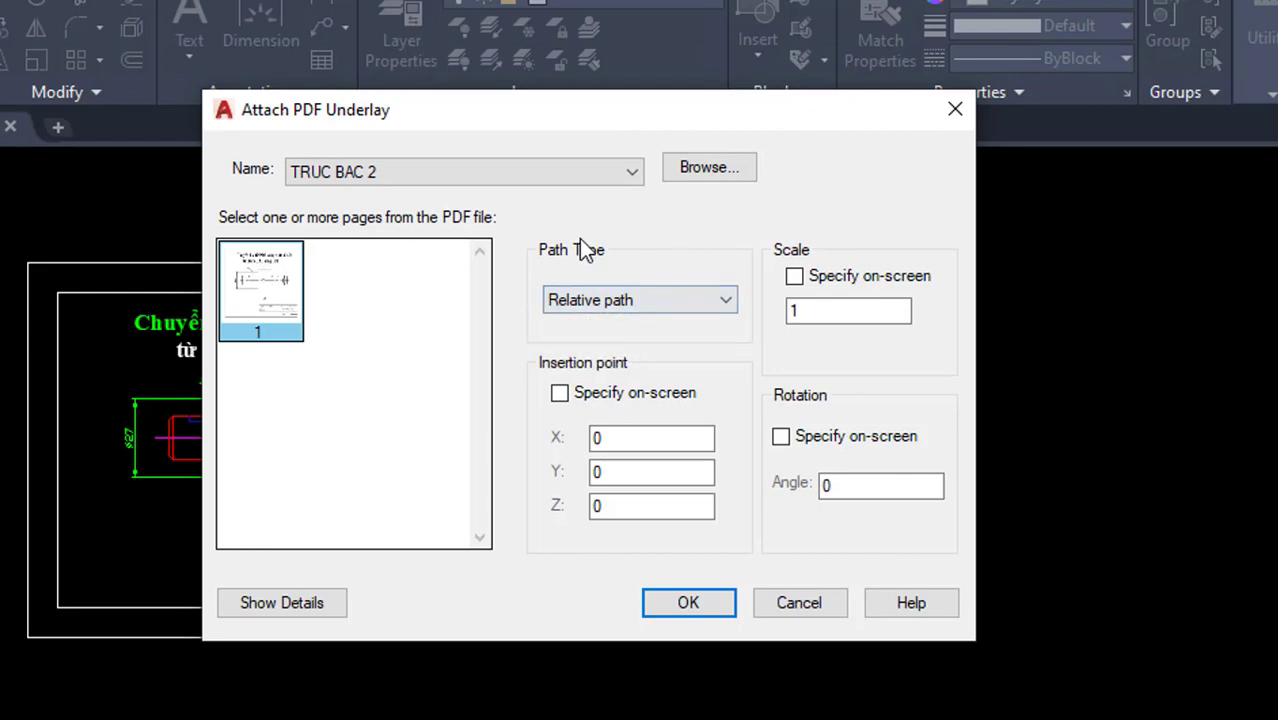
left_click(603, 310)
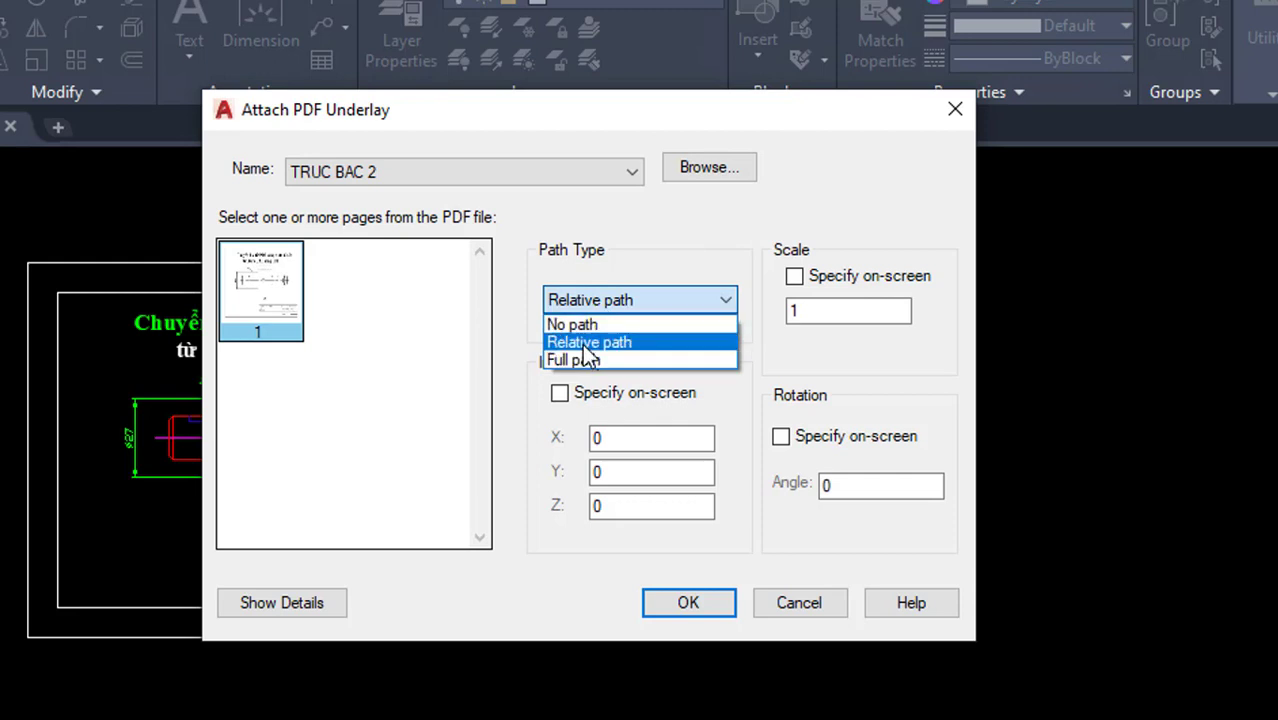
left_click(582, 344)
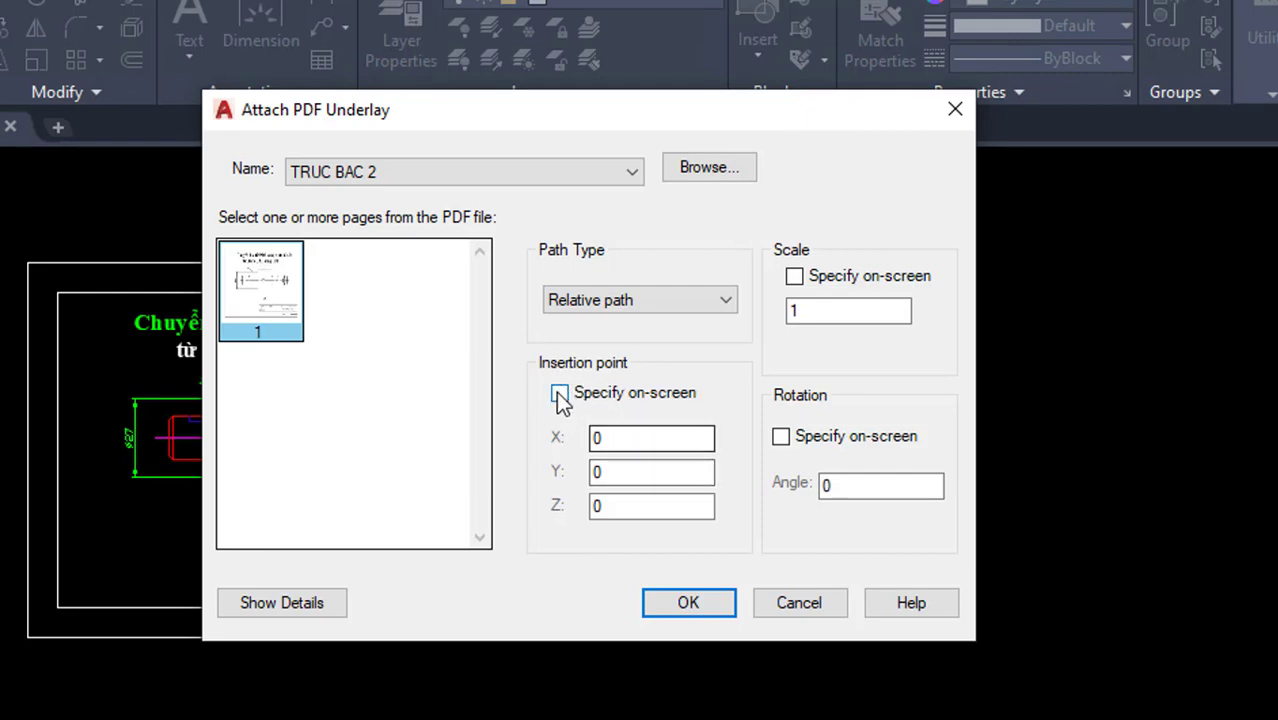
left_click(624, 478)
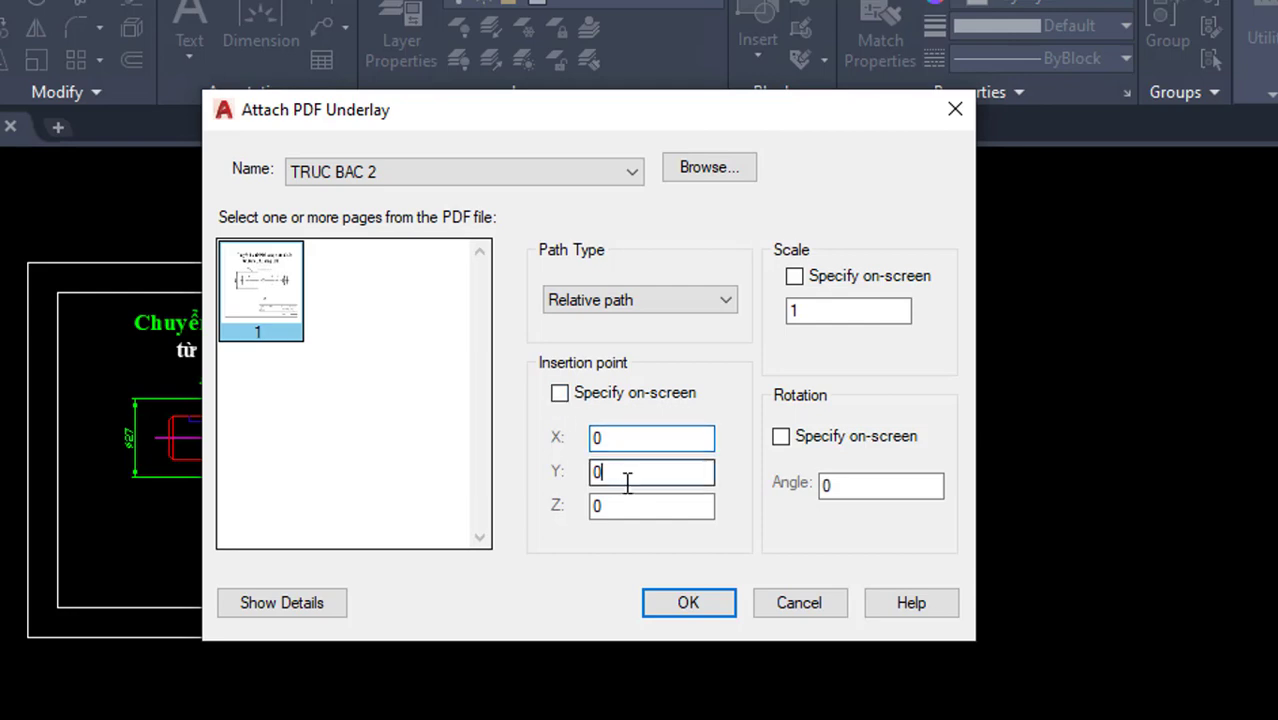
left_click(617, 508)
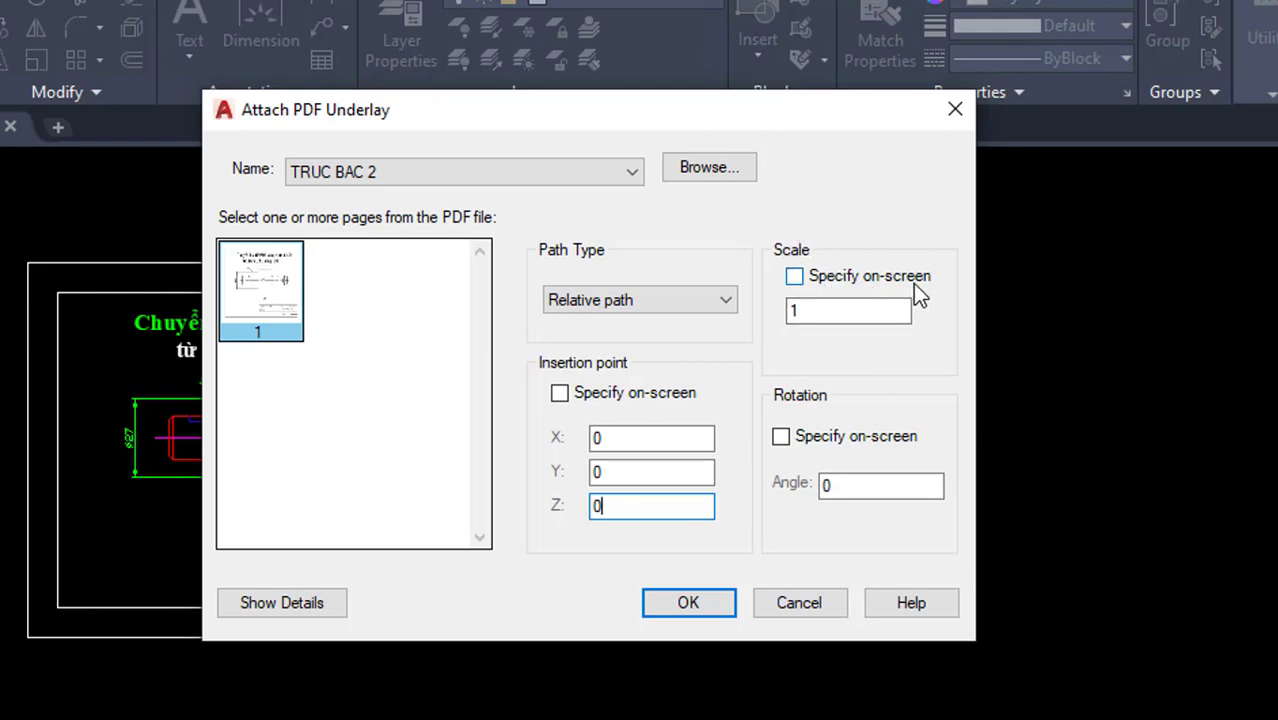
Set insertion point, scale and rotation to Specify on-screen and confirm the attachment
left_click(795, 278)
left_click(795, 278)
left_click(794, 277)
left_click(796, 276)
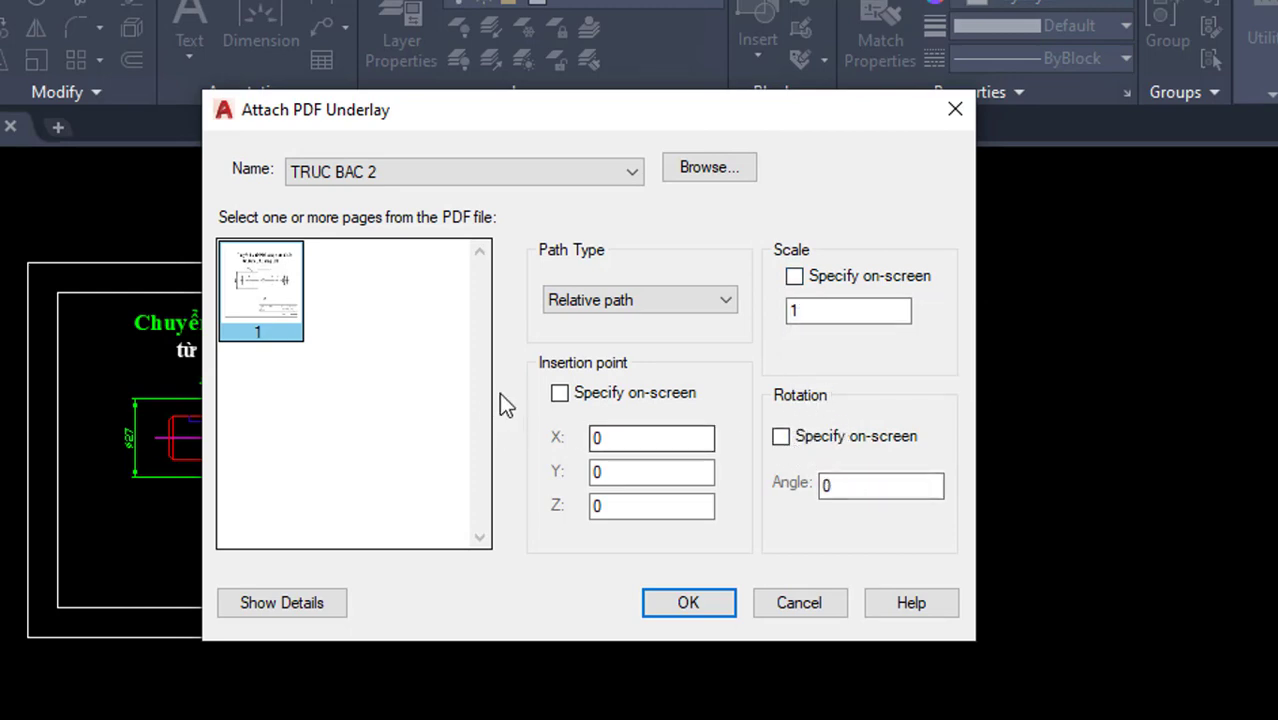
double_click(863, 487)
left_click(779, 437)
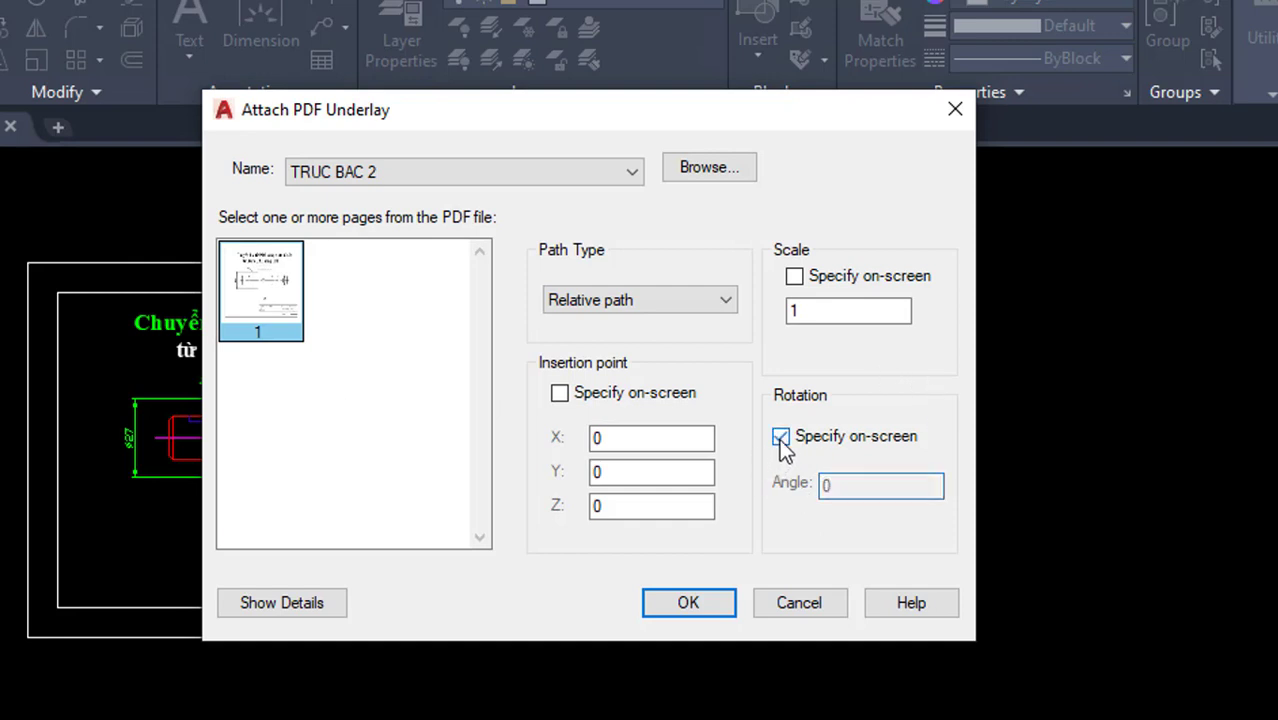
left_click(793, 278)
left_click(559, 396)
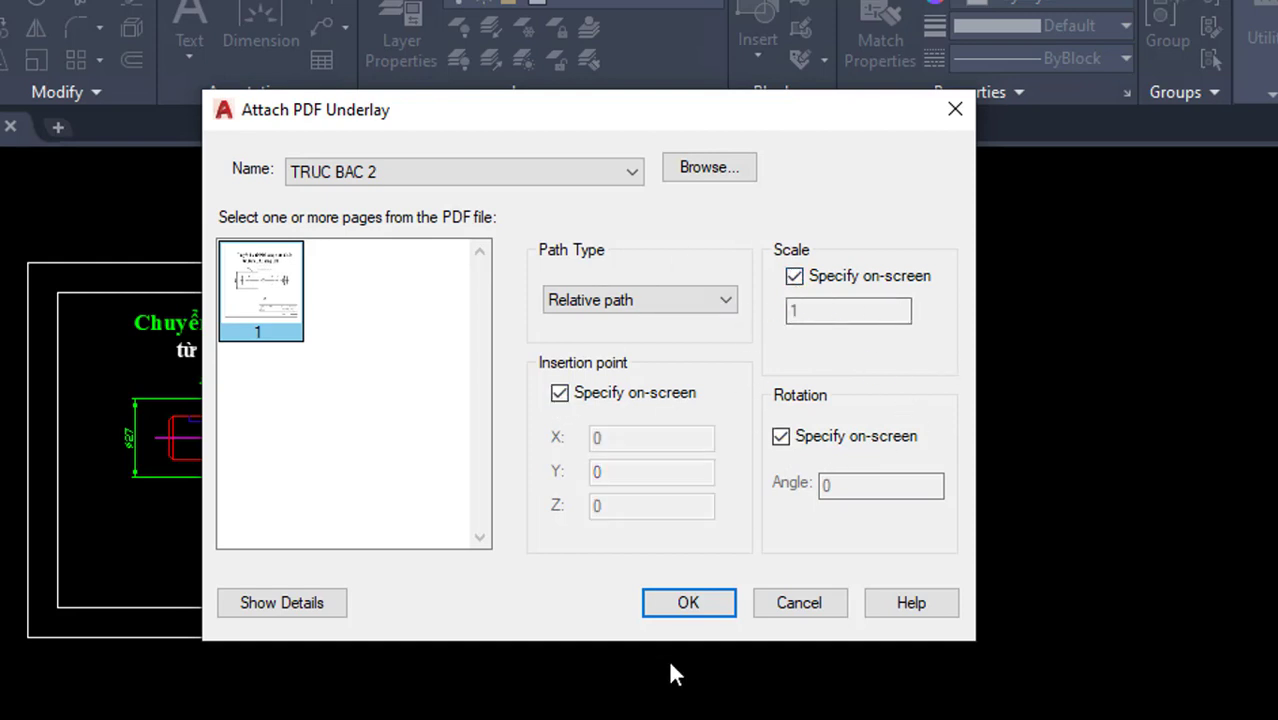
left_click(560, 392)
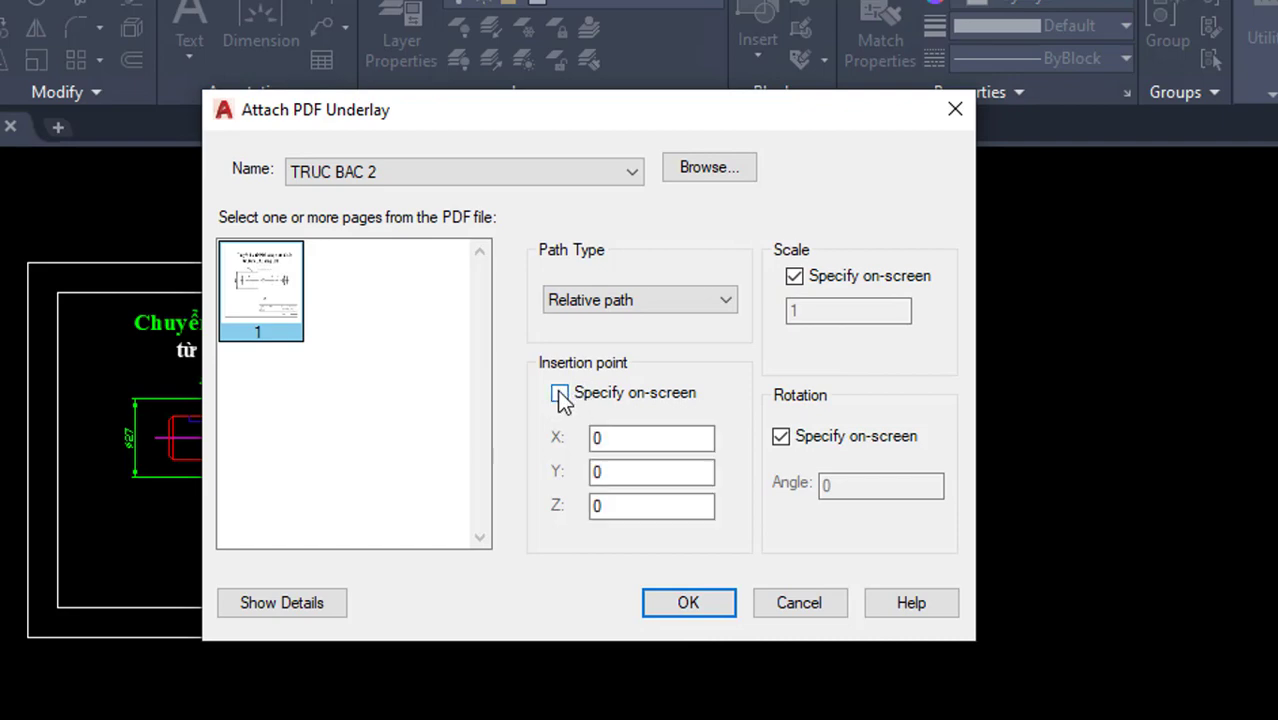
left_click(560, 393)
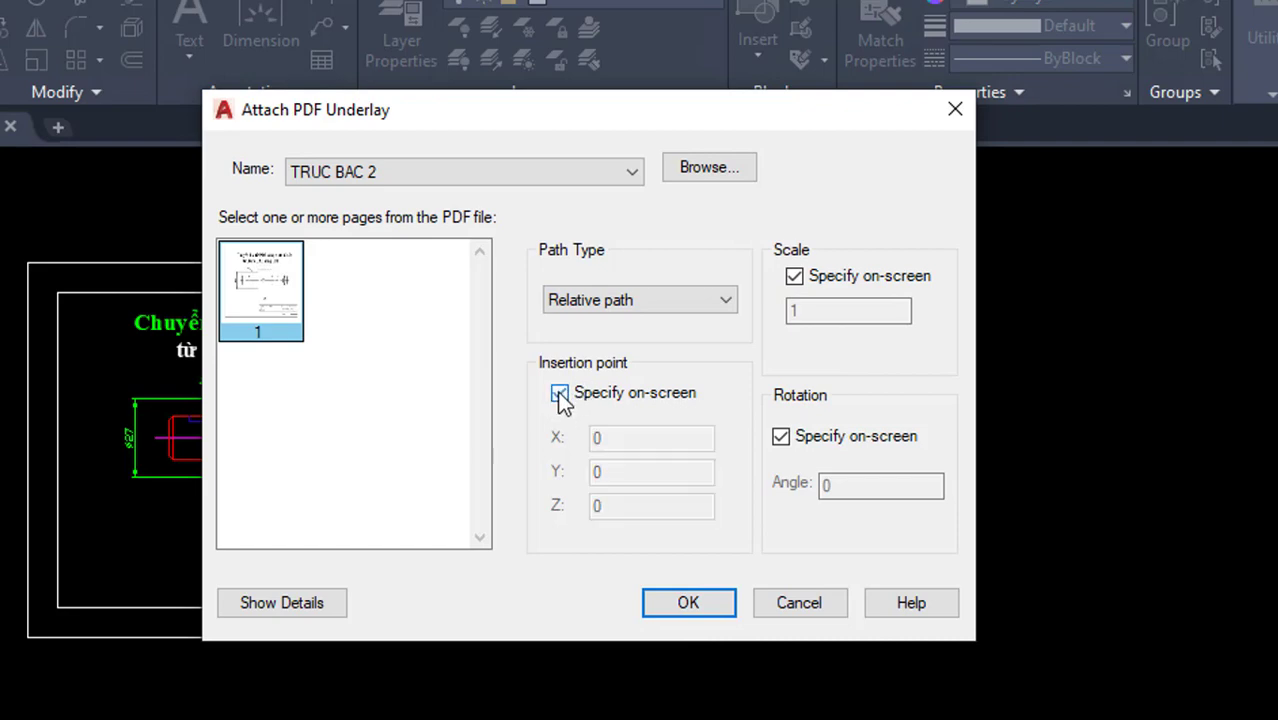
left_click(688, 605)
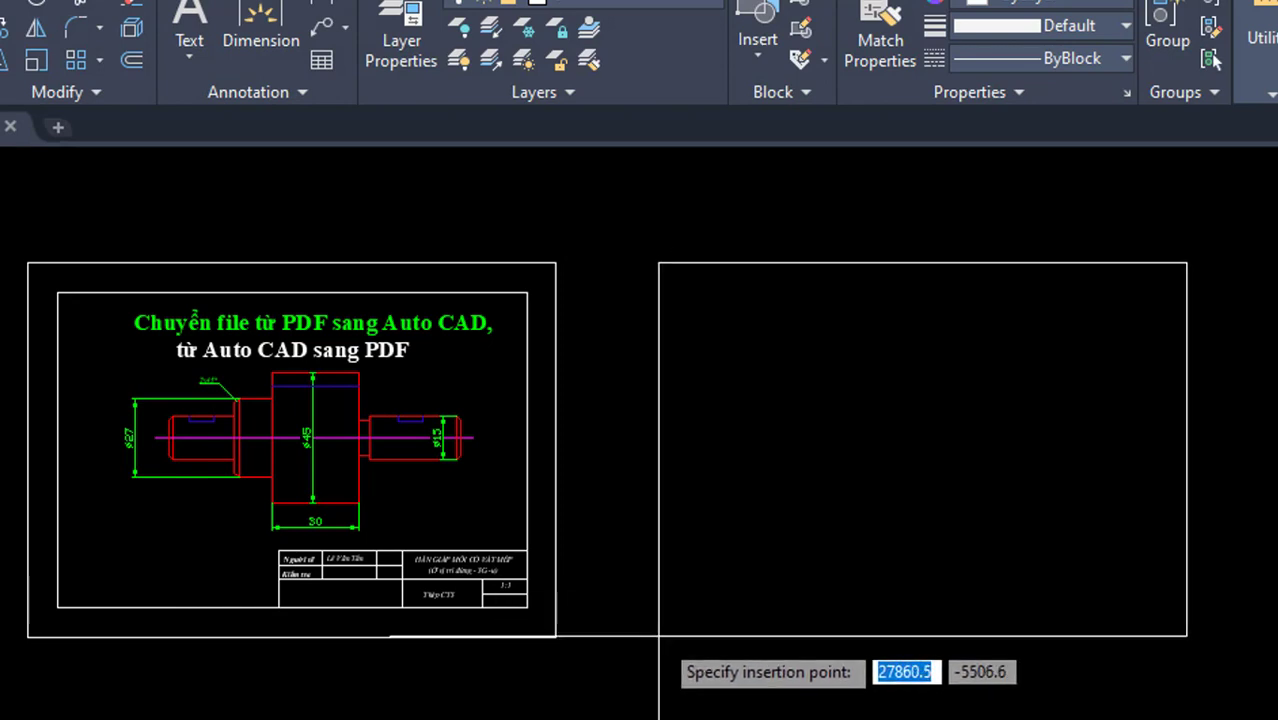
Place the TRUC BAC 2 underlay right of the original at scale 1 and rotation 0
left_click(659, 635)
scroll(762, 612, "down", 4)
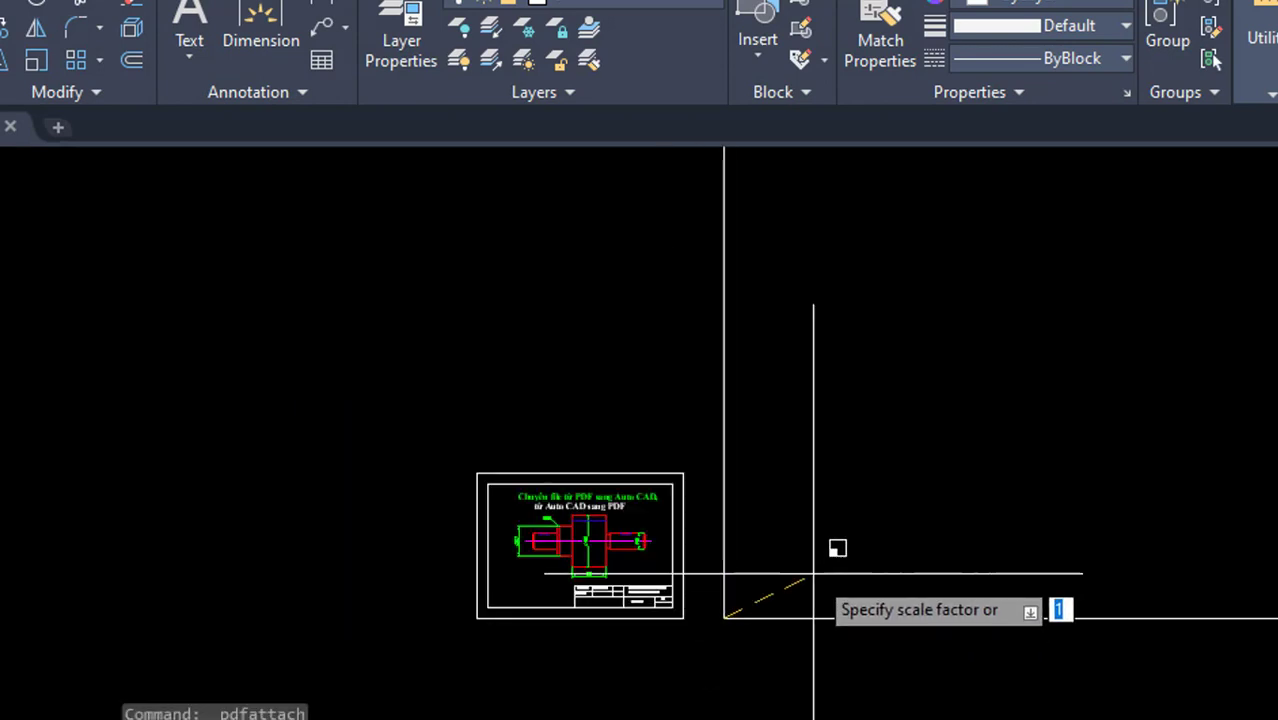
key("Return")
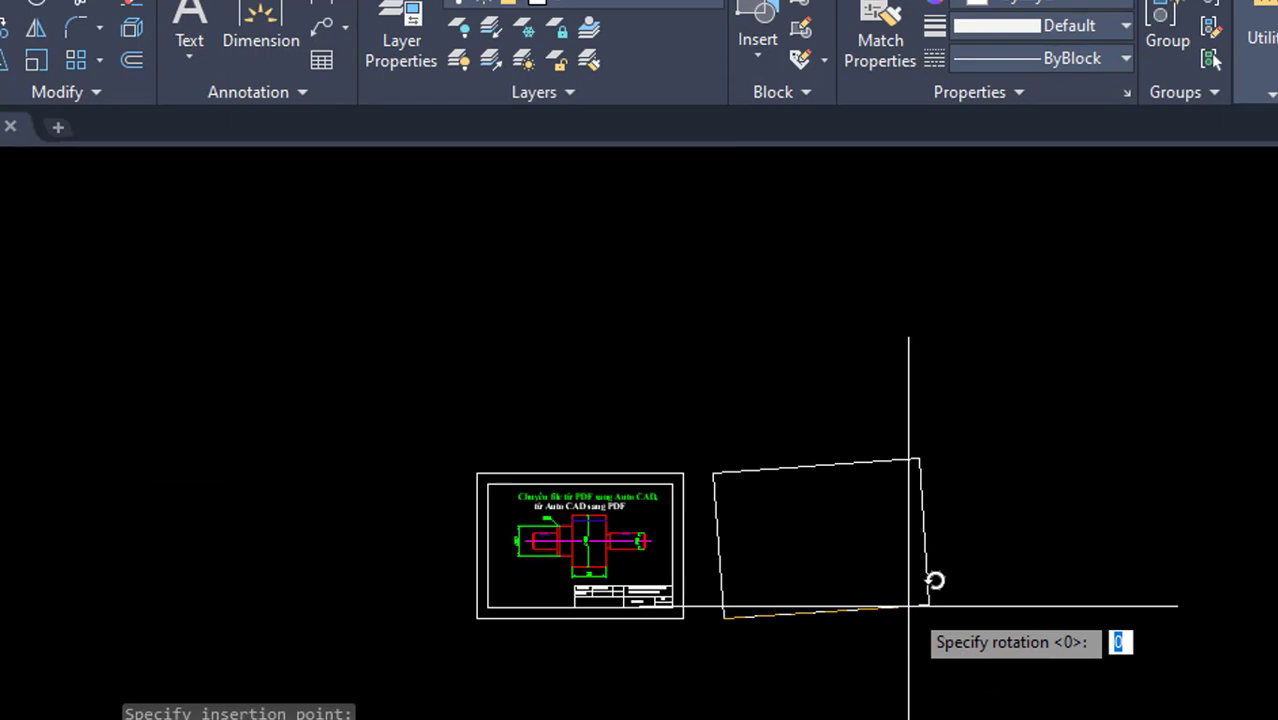
key("Return")
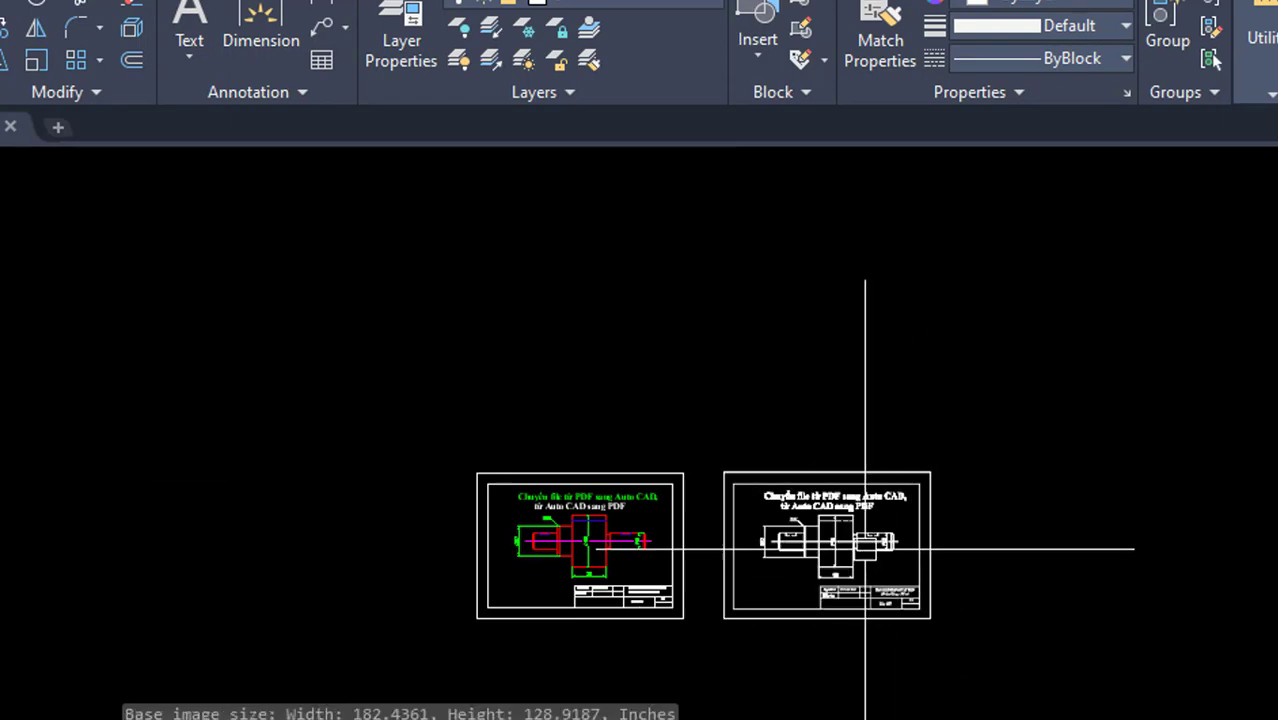
scroll(862, 548, "up", 2)
scroll(801, 503, "up", 3)
Start a selection window in the drawing, then cancel the pending command
left_click(746, 334)
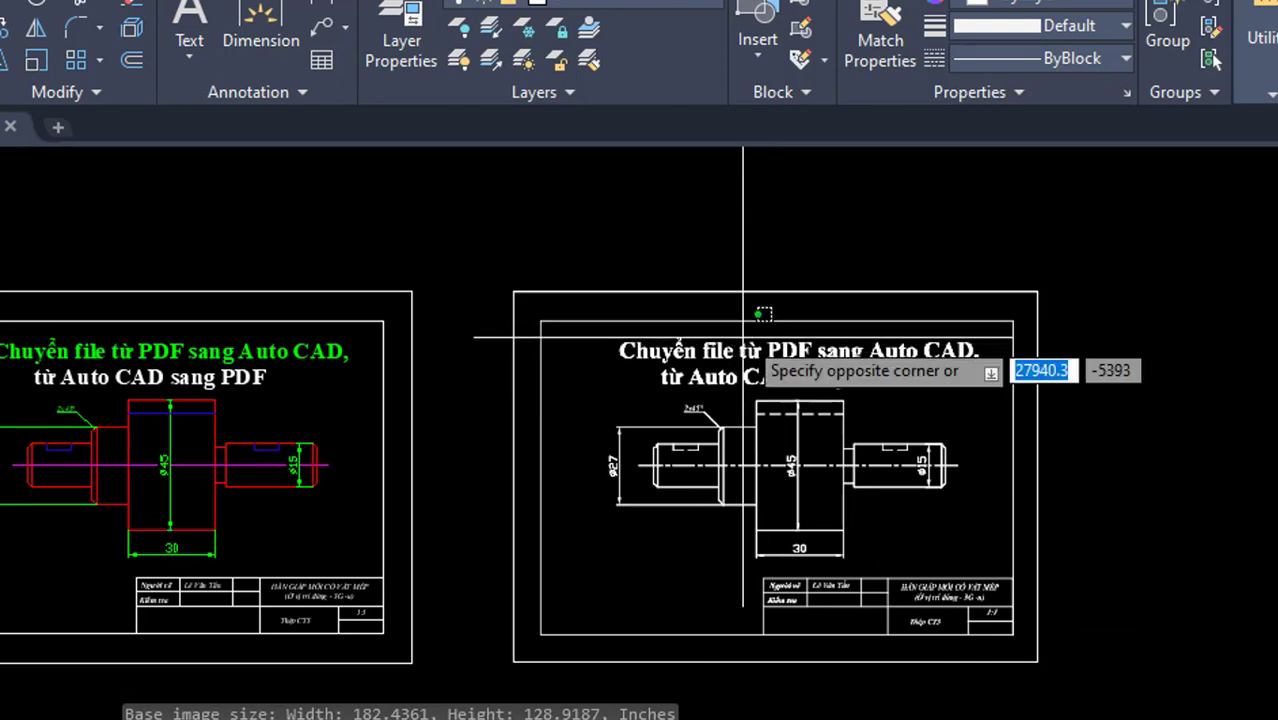
left_click(685, 340)
scroll(545, 380, "up", 4)
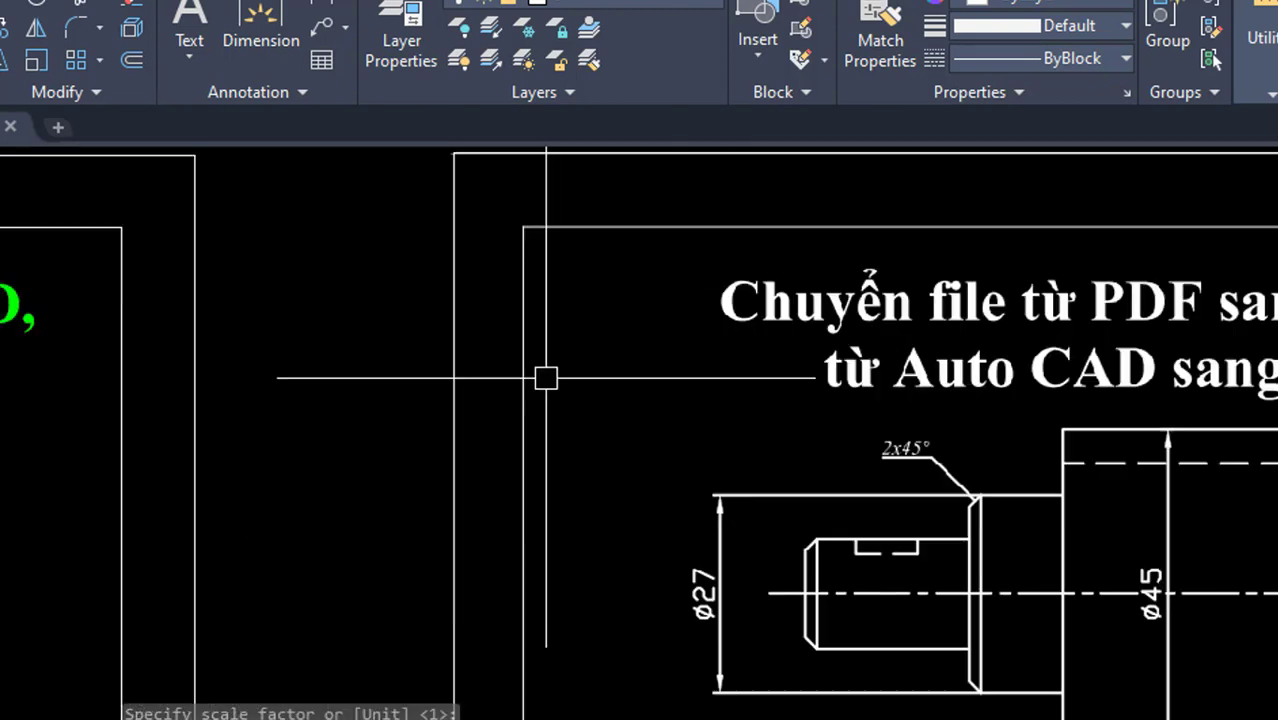
key("Return")
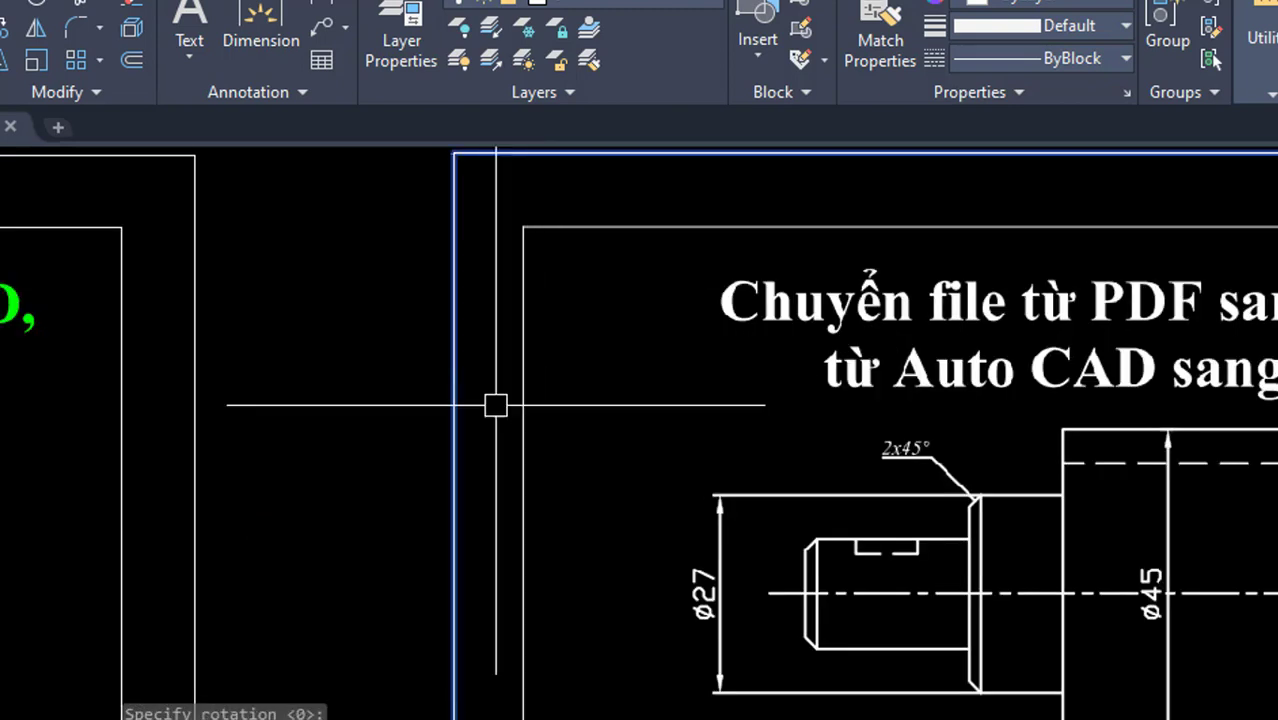
scroll(546, 411, "down", 4)
key("Escape")
scroll(542, 419, "up", 2)
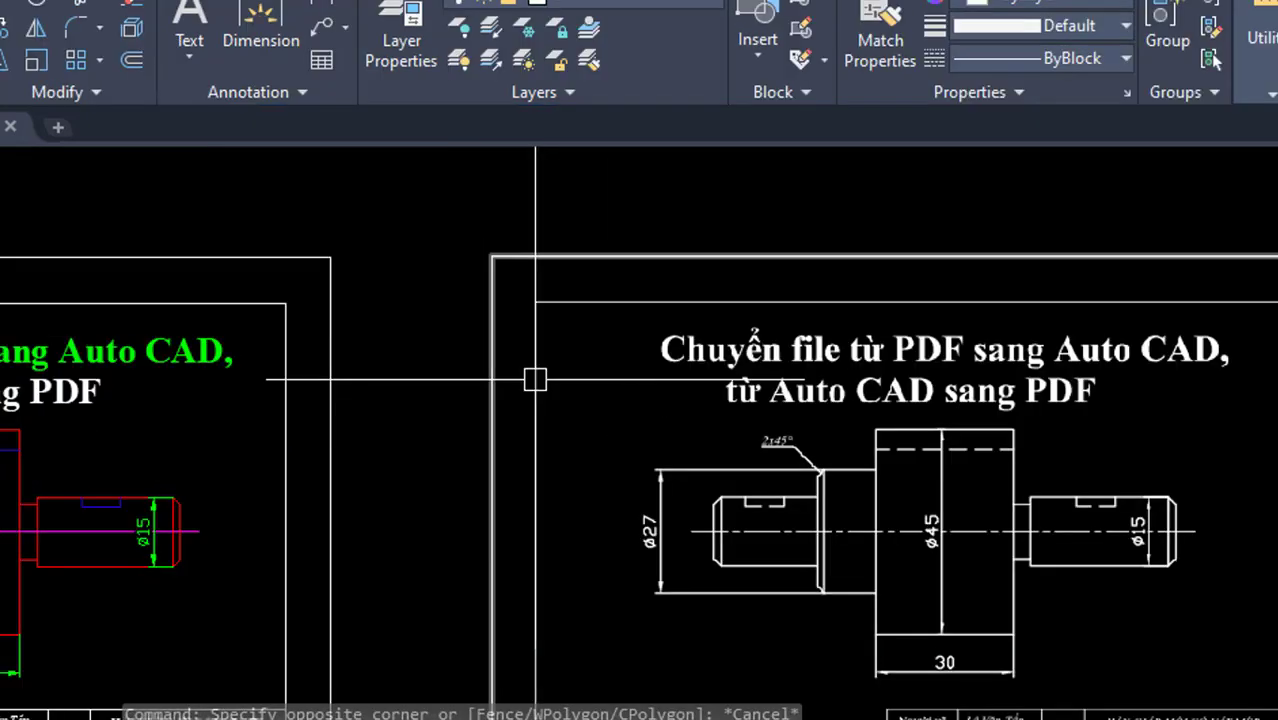
left_click(497, 352)
scroll(600, 395, "down", 4)
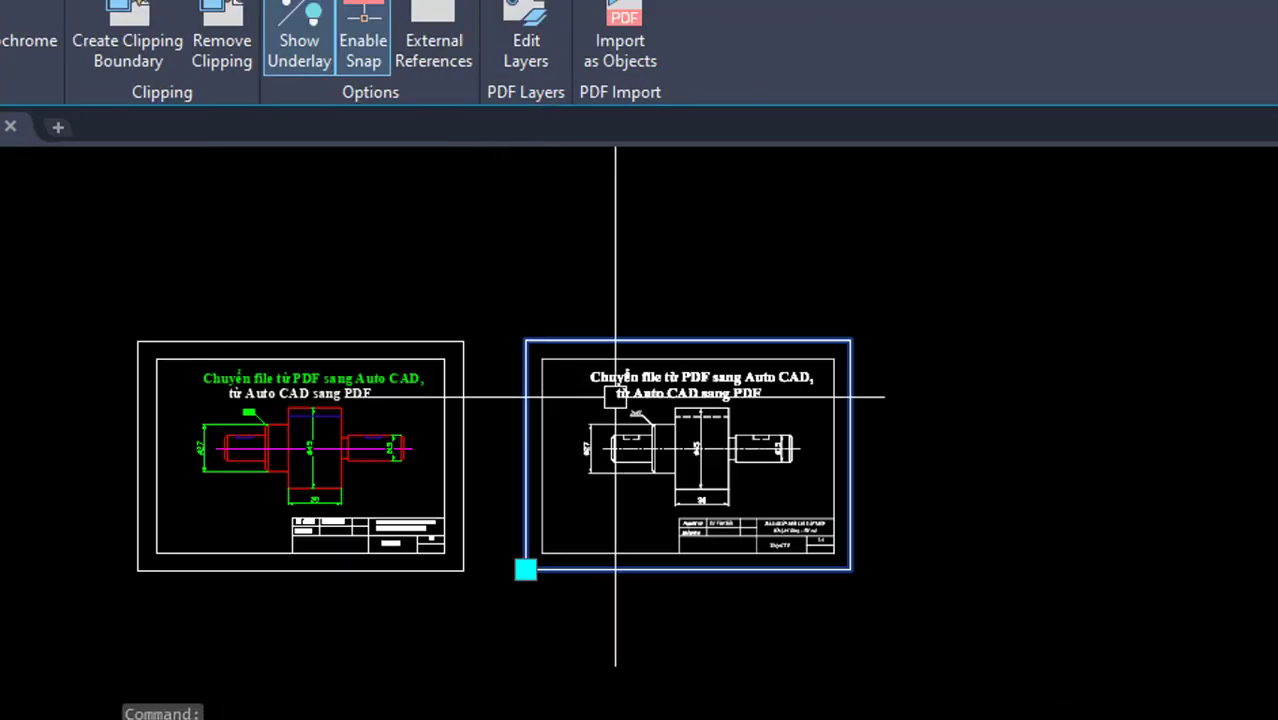
key("Escape")
scroll(730, 443, "up", 4)
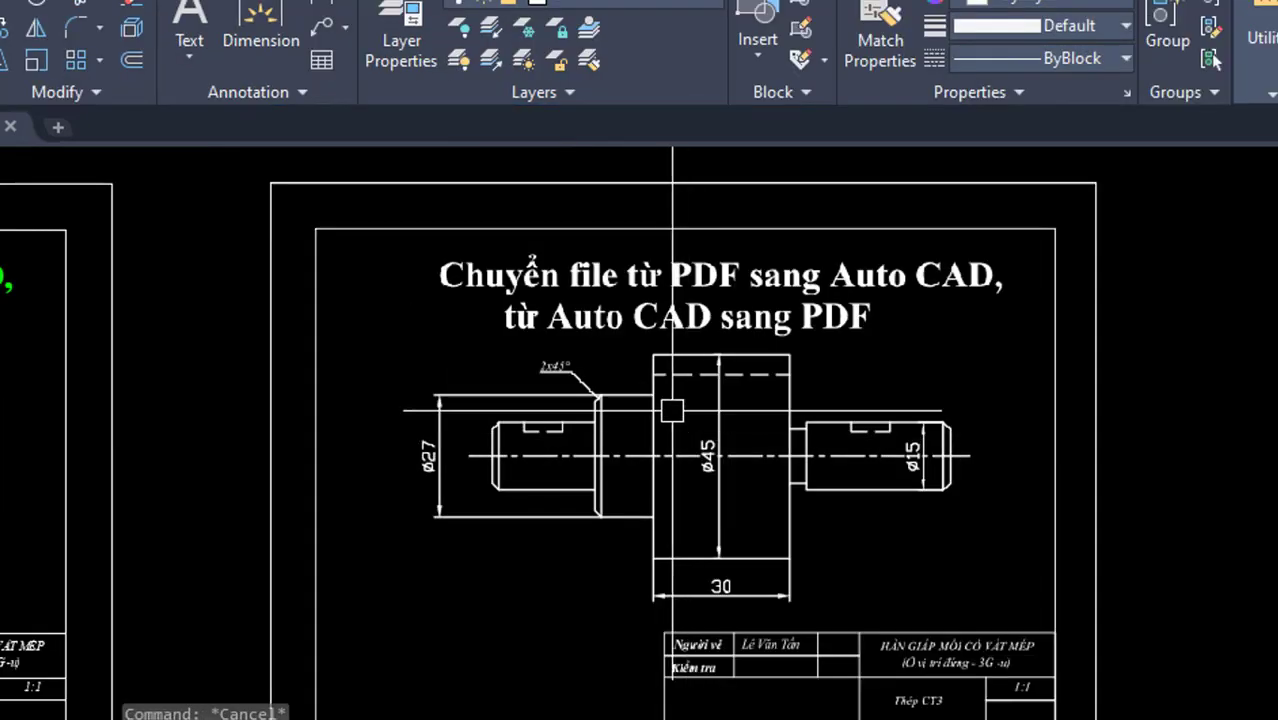
scroll(668, 403, "down", 4)
scroll(668, 403, "up", 3)
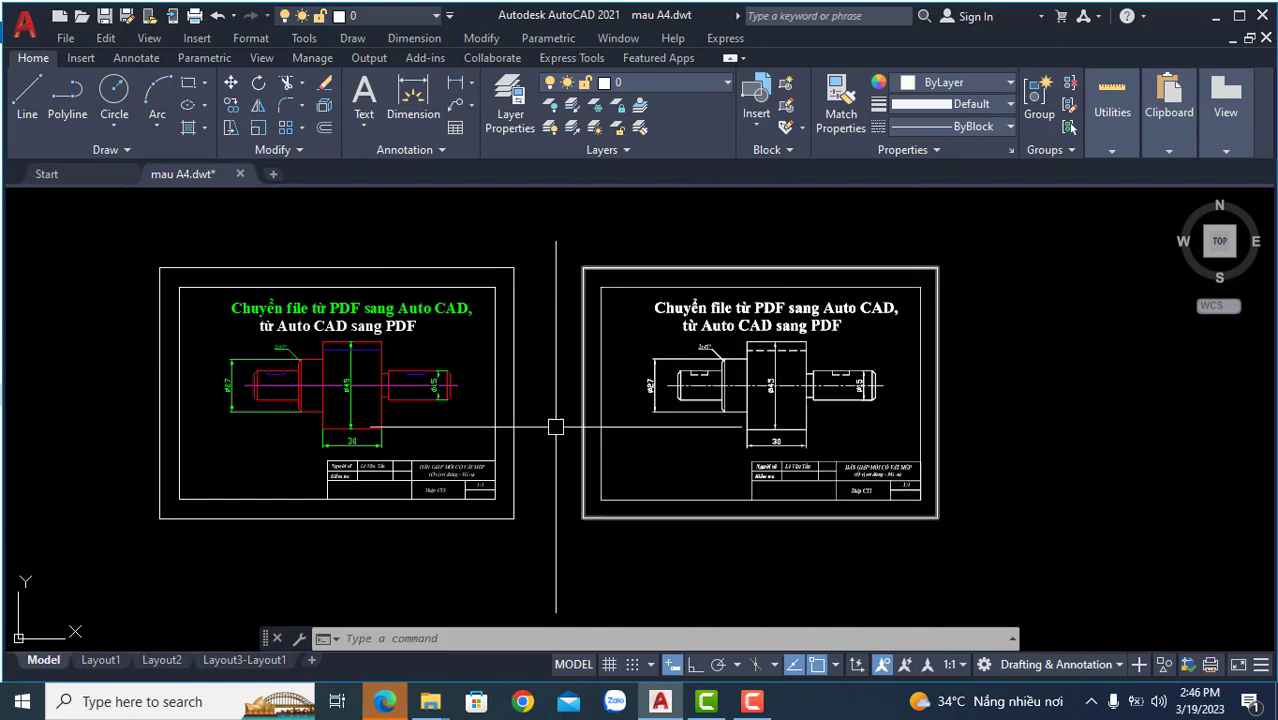
middle_click_drag(546, 419, 613, 415)
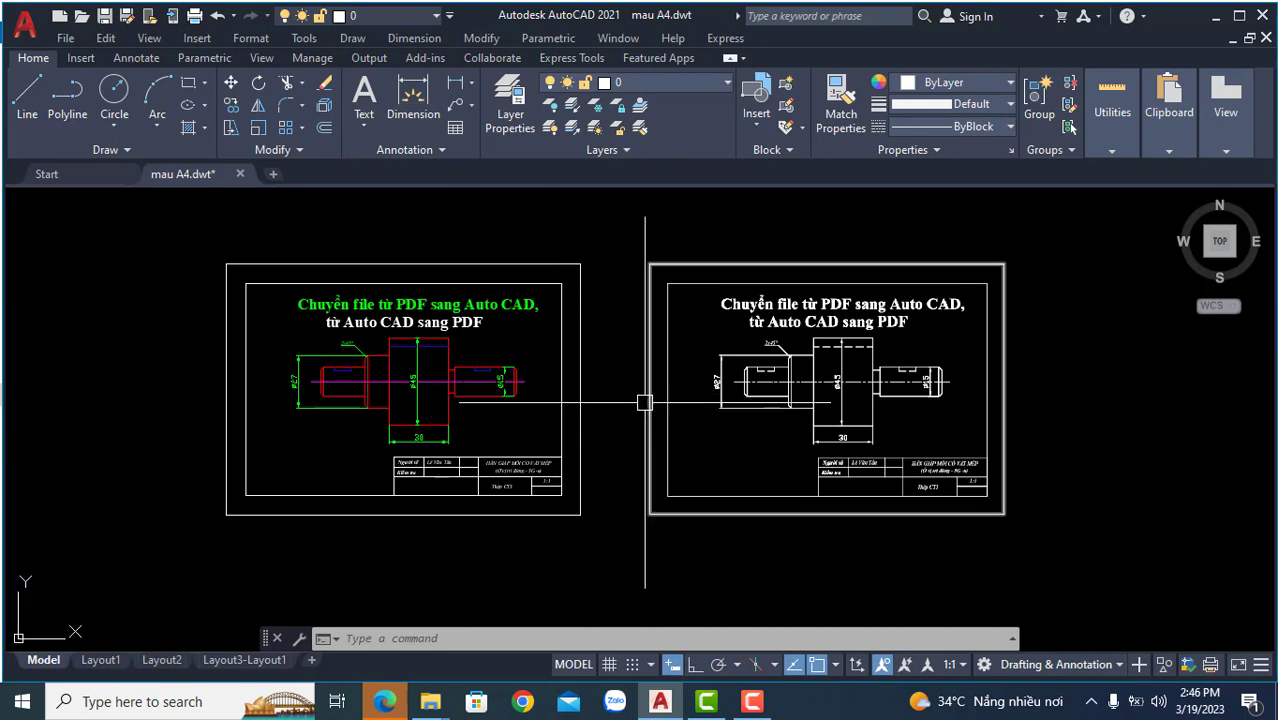
mouse_move(645, 402)
middle_mouse_down()
mouse_move(596, 407)
mouse_move(616, 401)
middle_mouse_up()
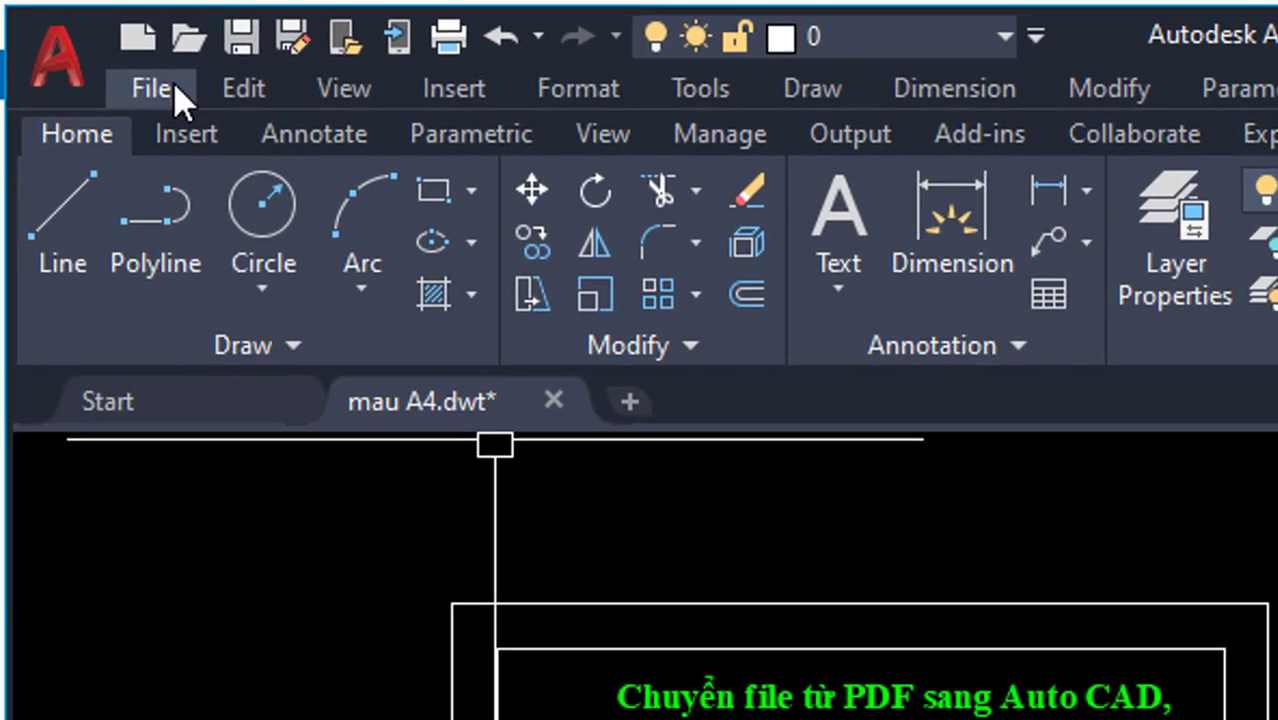
Import TRUC BAC 2.pdf through File > Import to reach its PDF import options
left_click(175, 86)
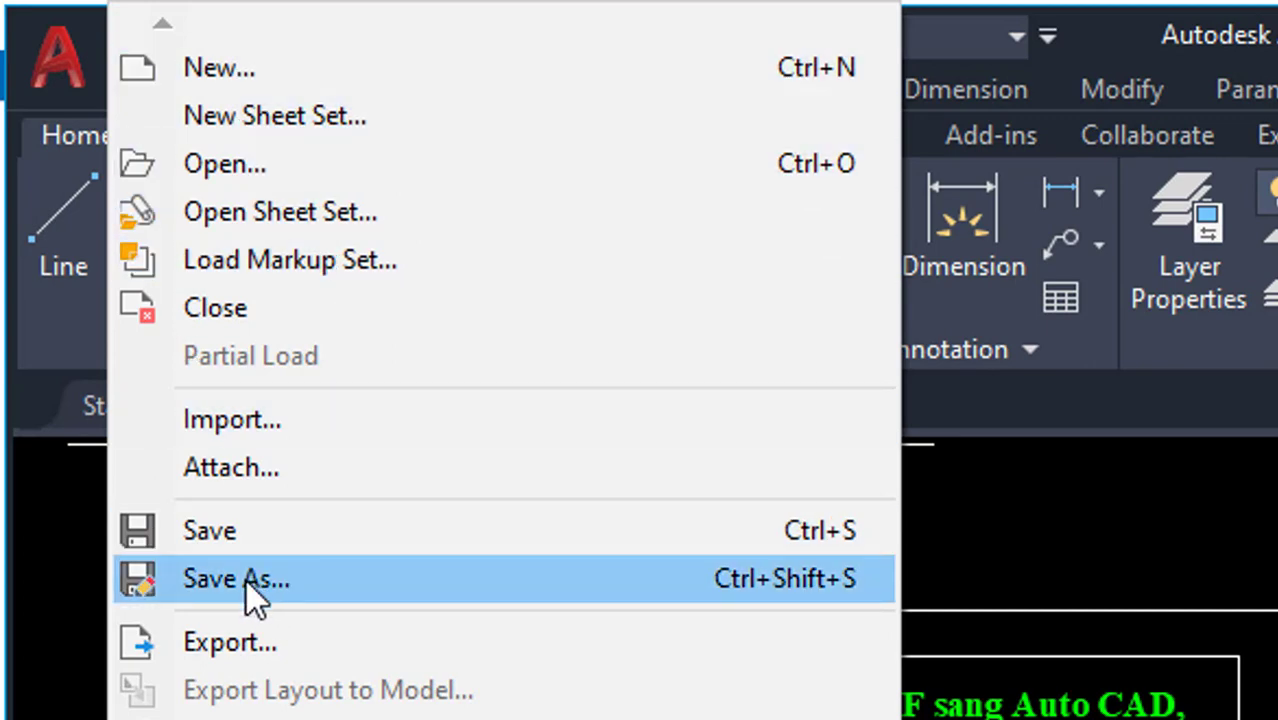
left_click(243, 423)
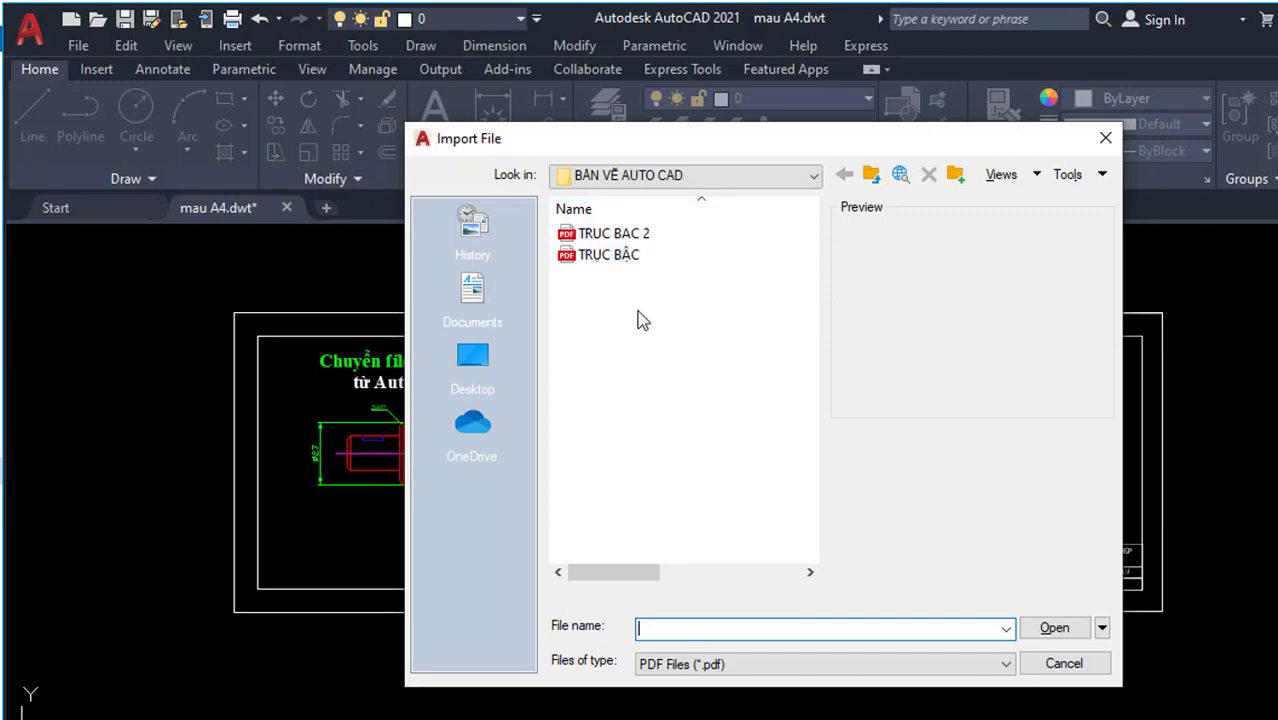
left_click(628, 236)
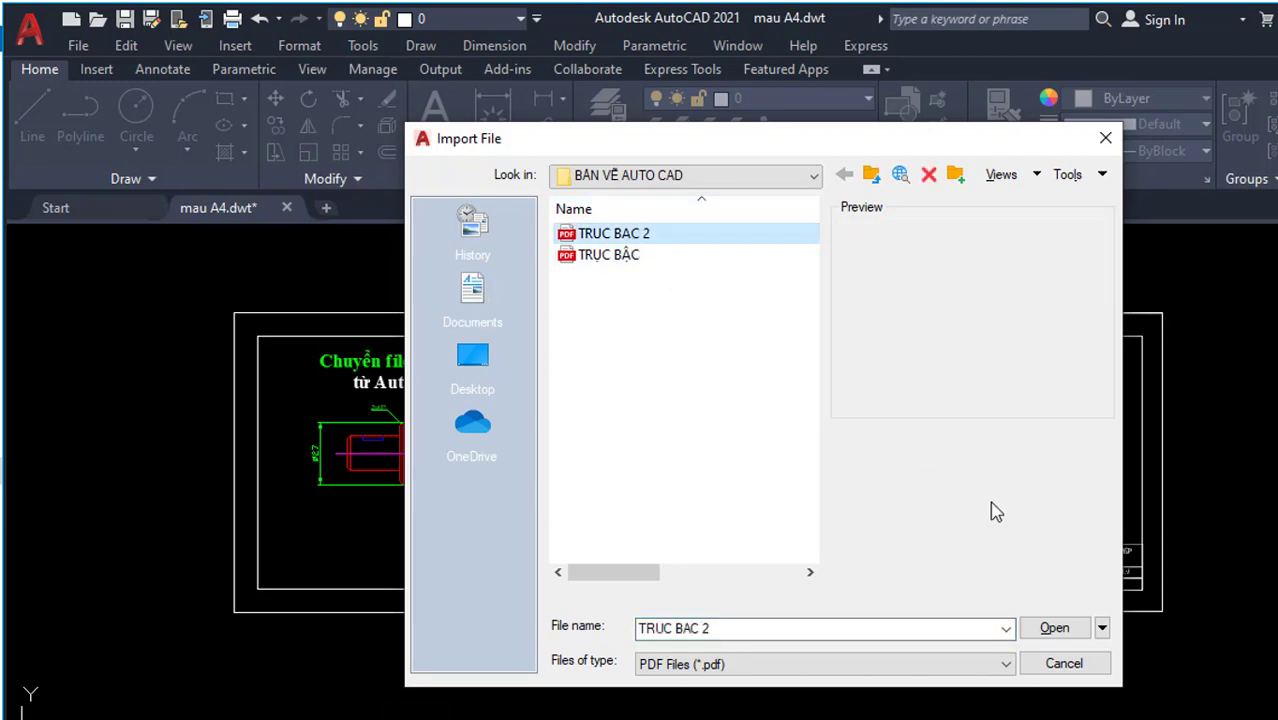
left_click(1052, 630)
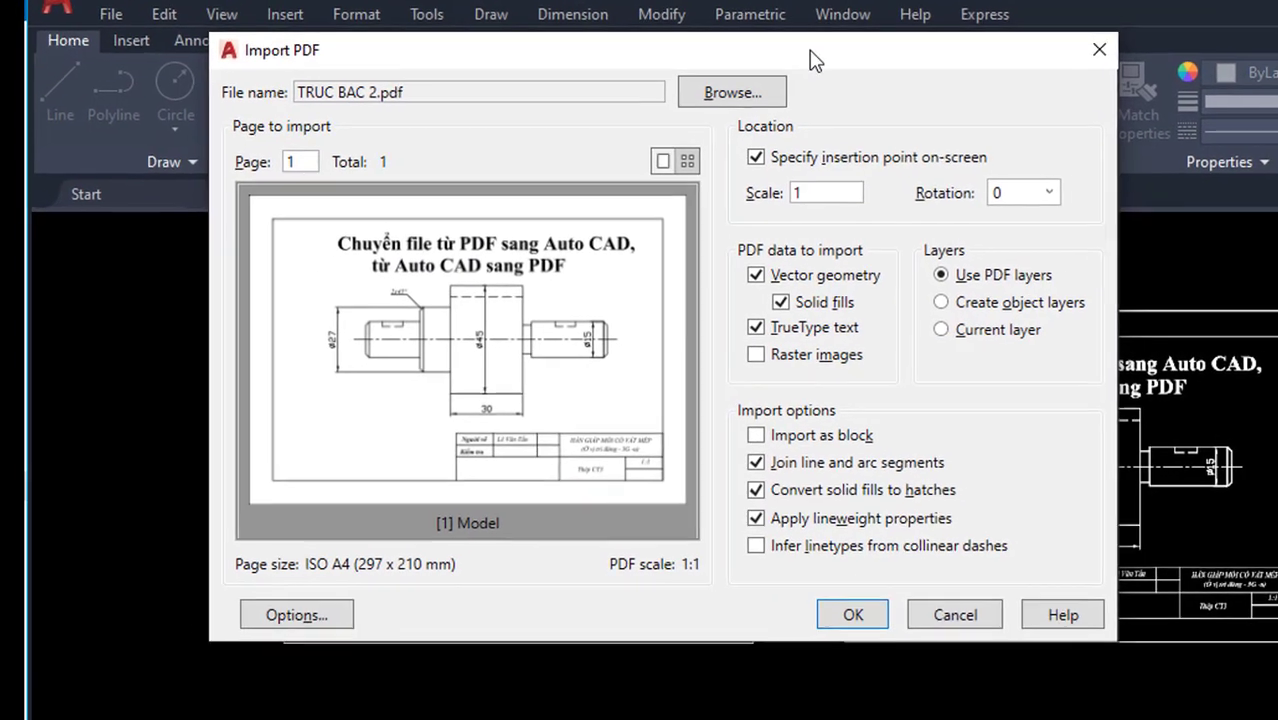
Keep vector geometry and solid fills importing, and import onto the PDF's own layers
left_click(794, 302)
left_click(768, 275)
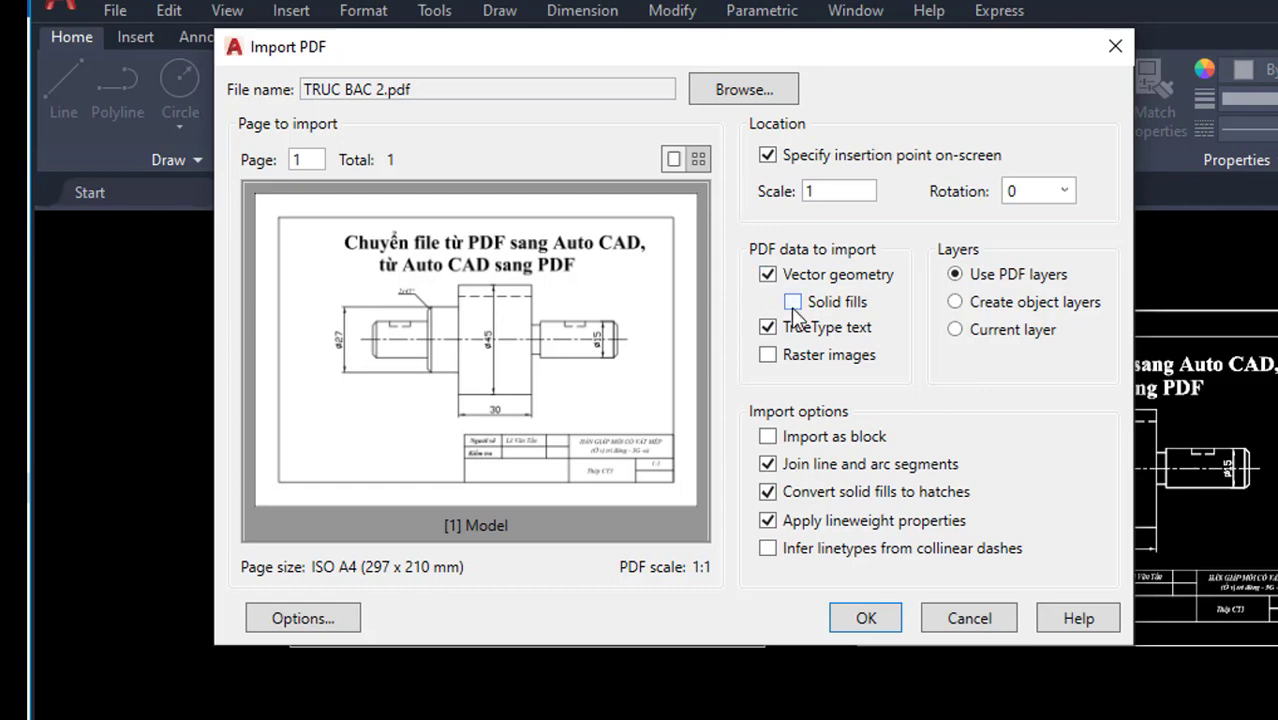
left_click(793, 302)
left_click(956, 275)
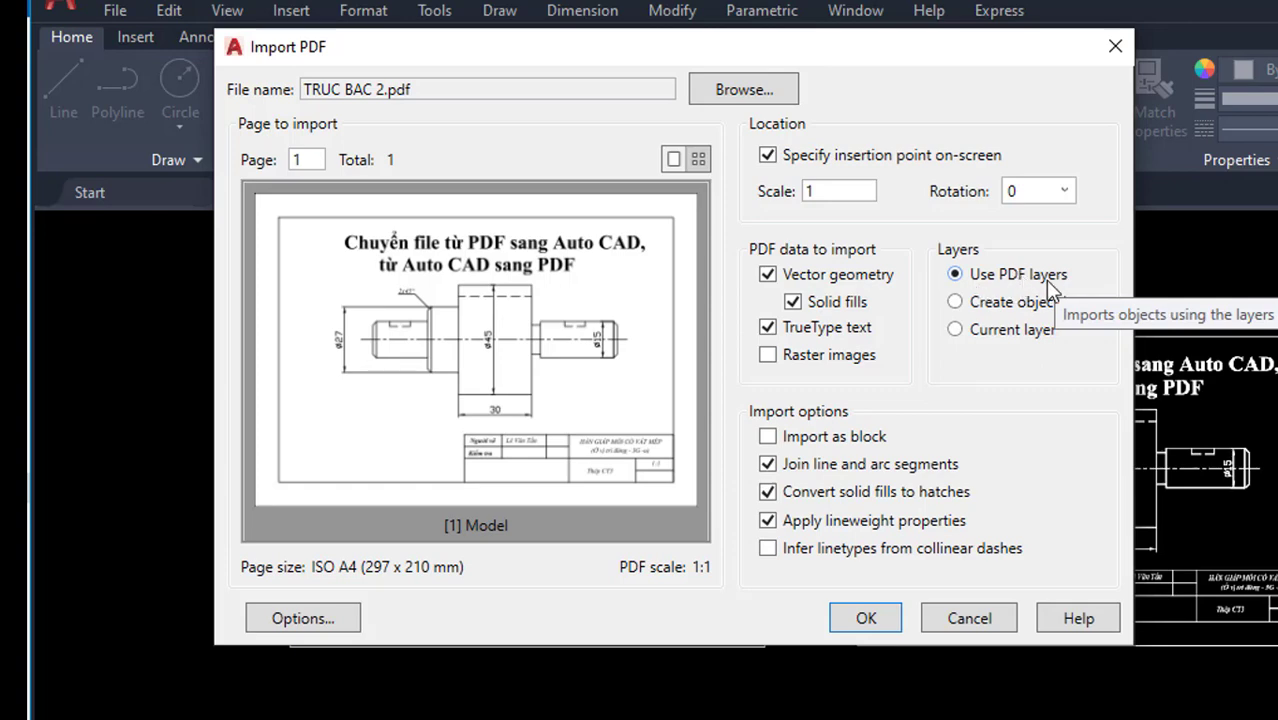
Leave the import scale at 1 and rotation at 0, then confirm the settings
left_click(834, 193)
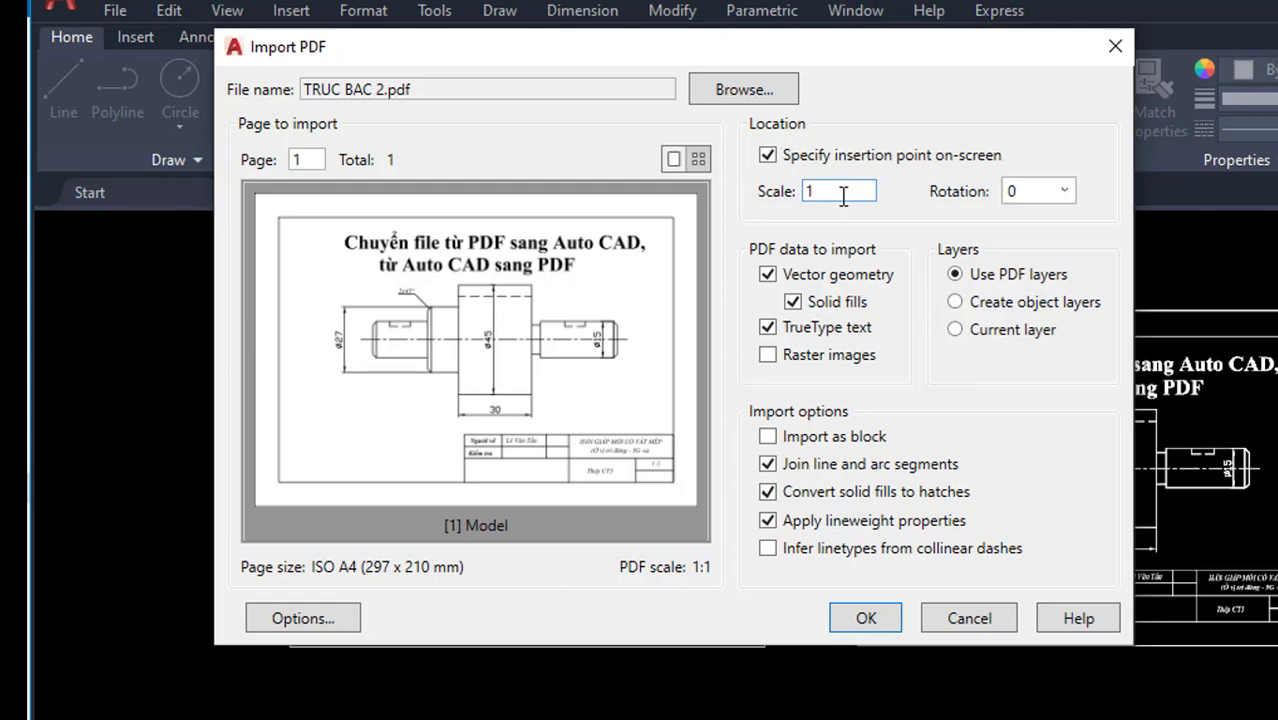
key("Tab")
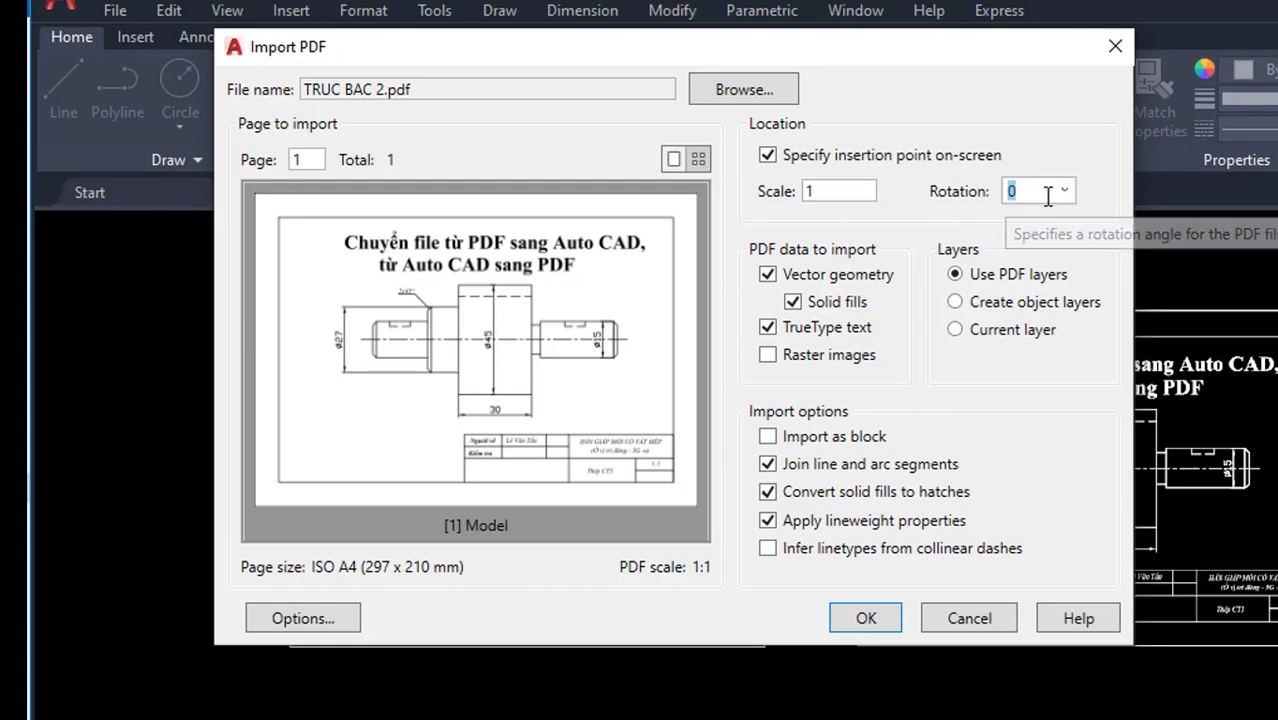
left_click(1070, 192)
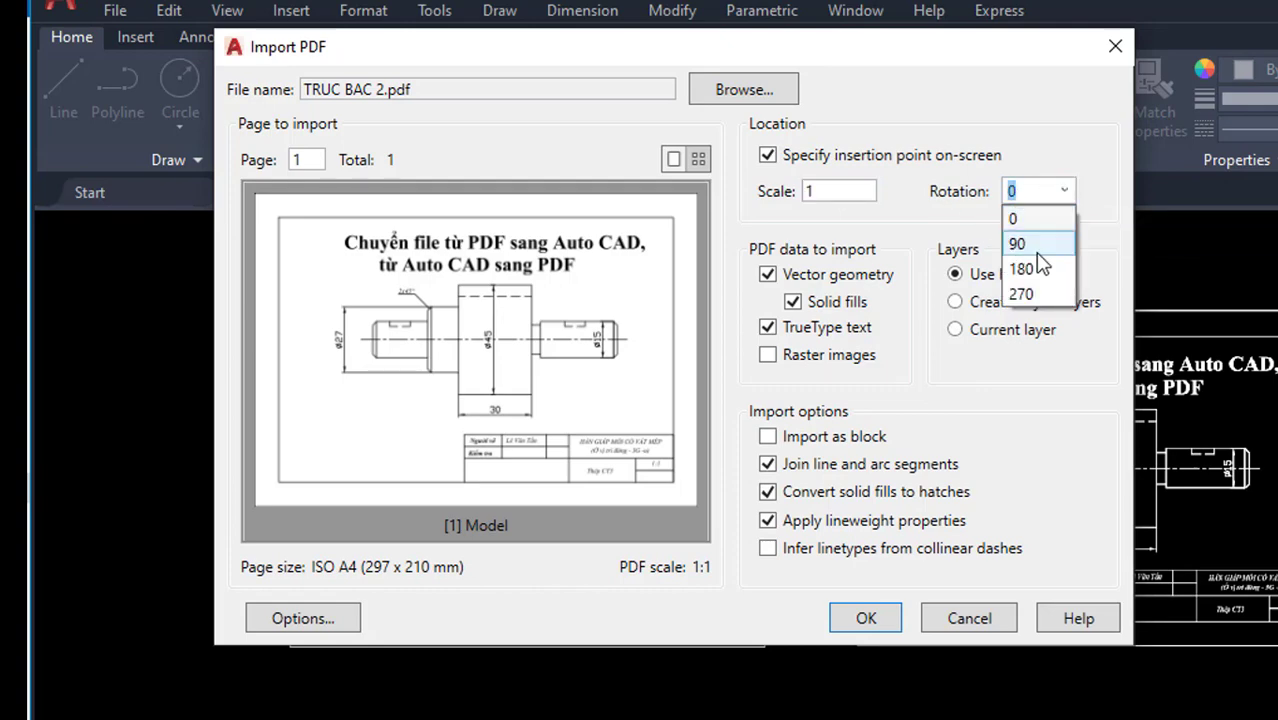
left_click(1033, 191)
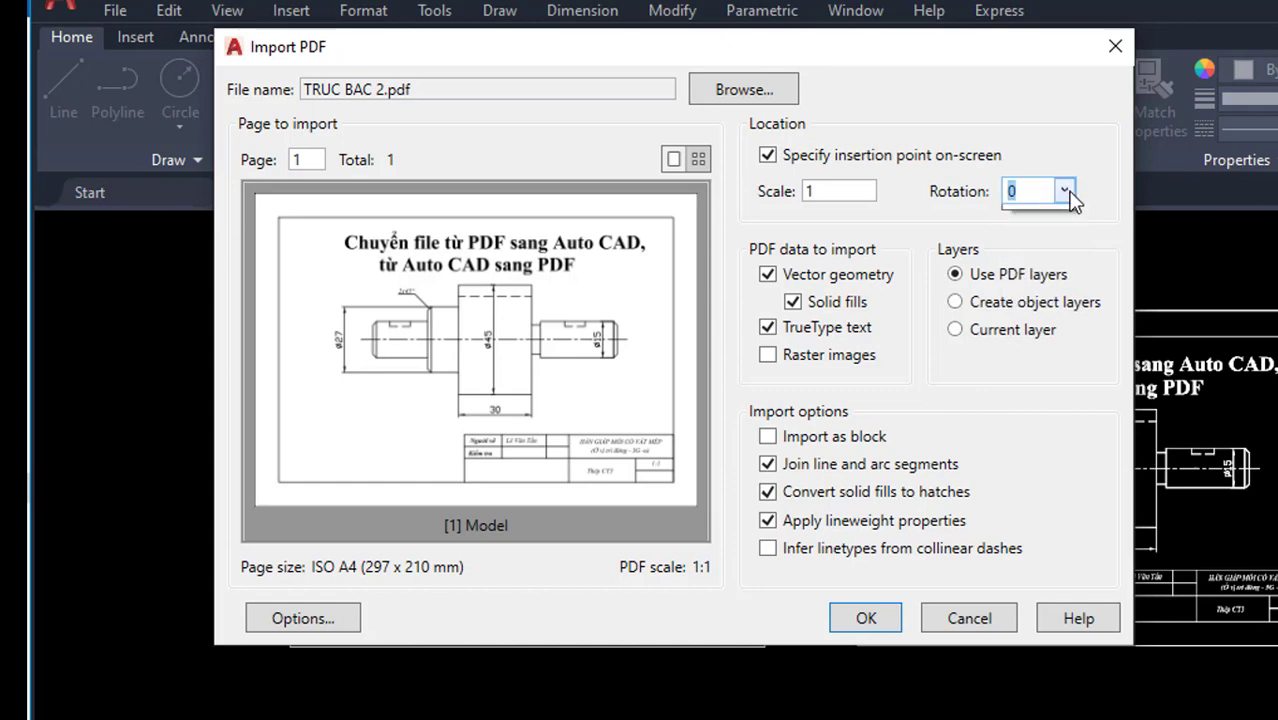
left_click(1065, 191)
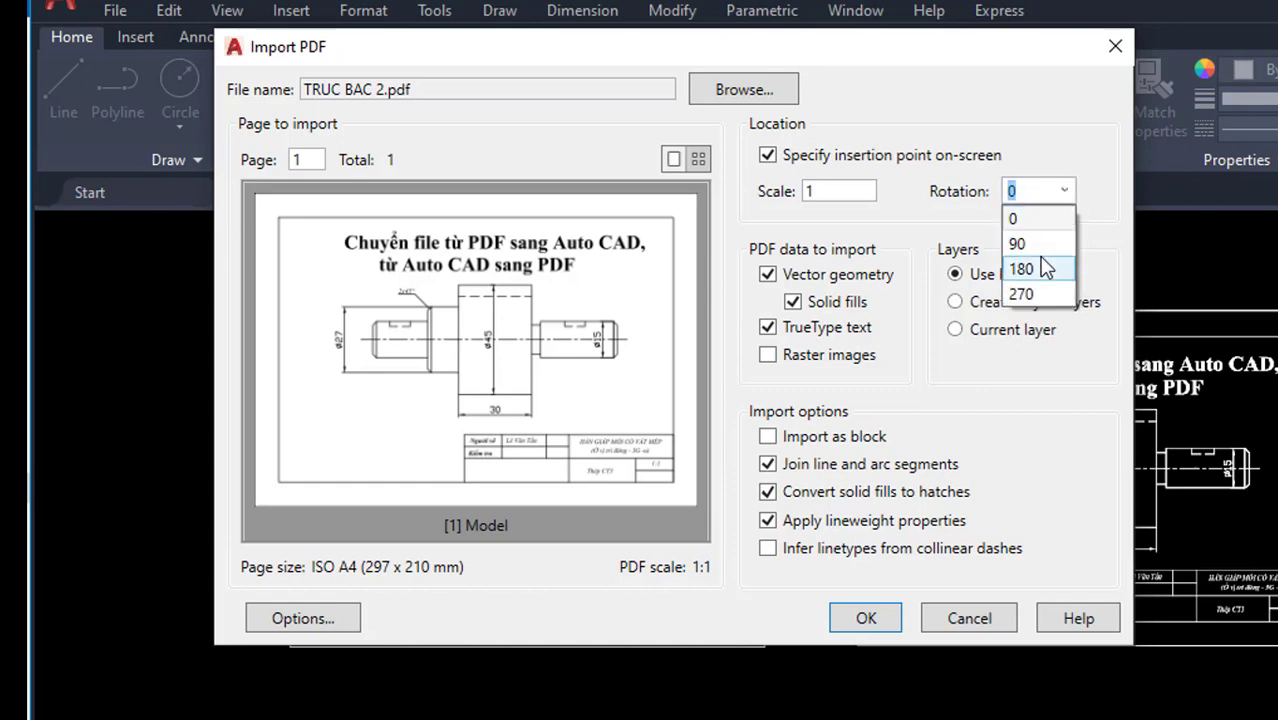
left_click(1033, 191)
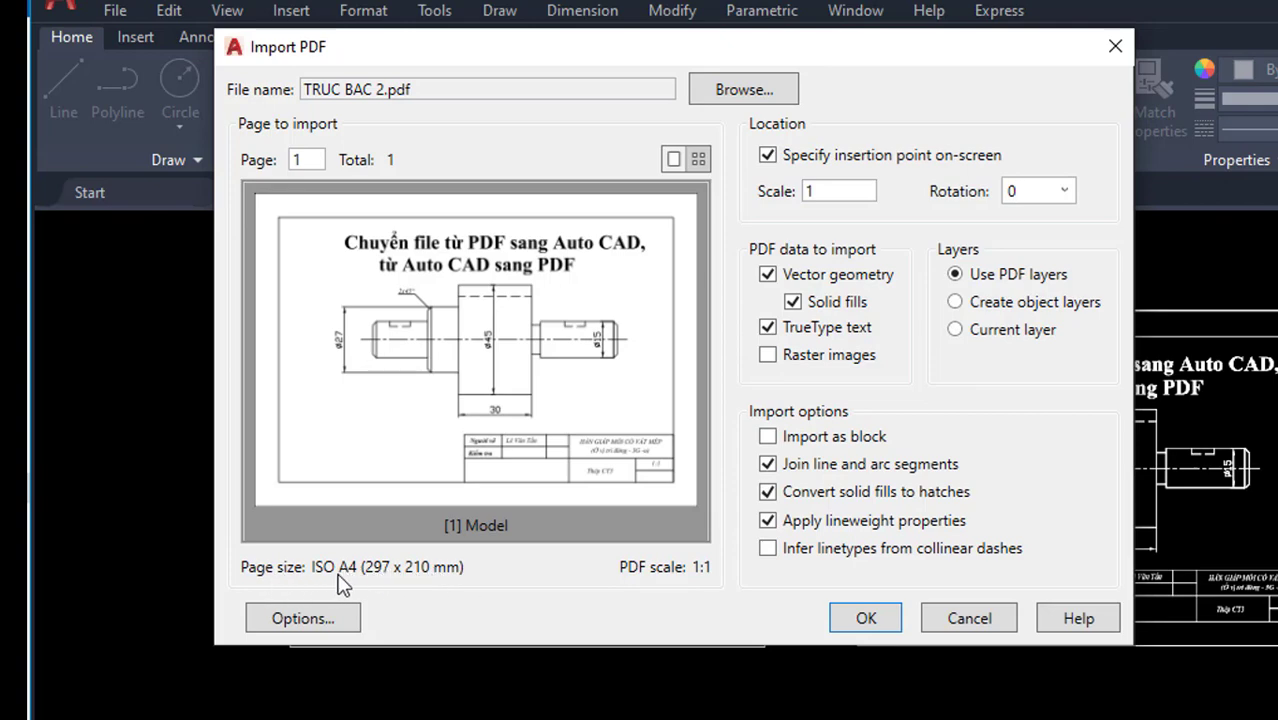
left_click(858, 619)
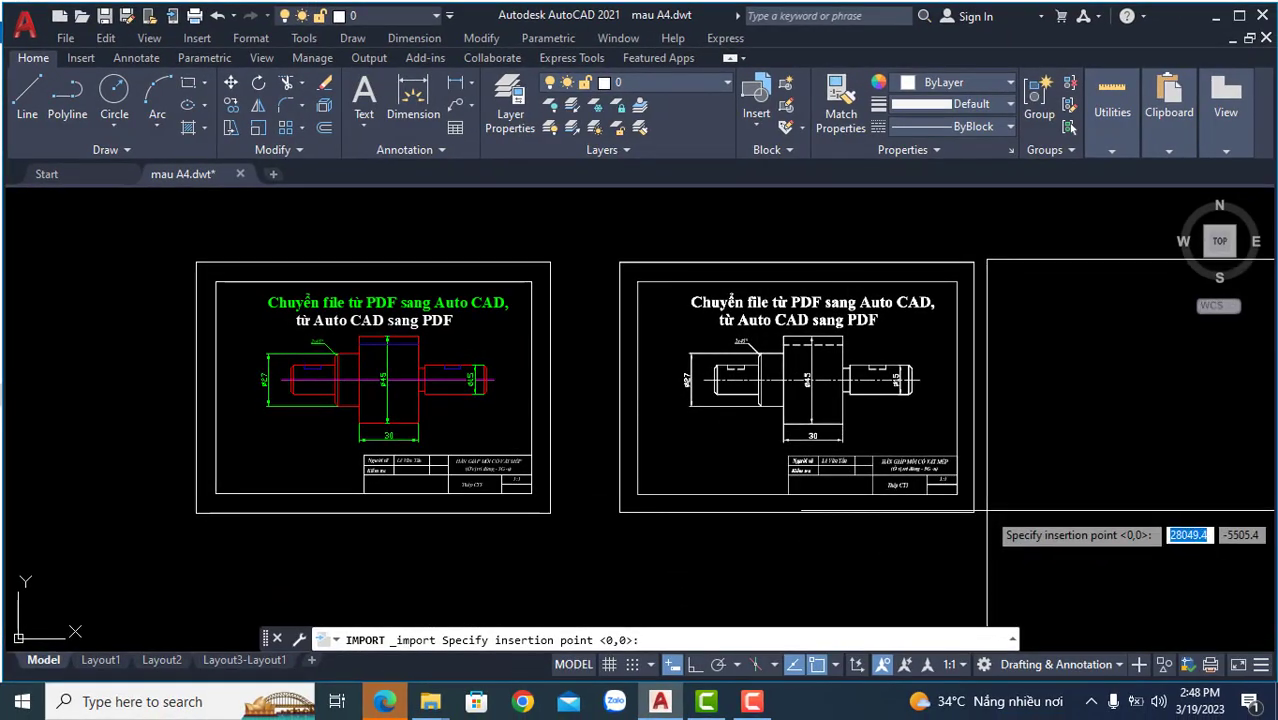
Insert the imported geometry at the existing sheet's bottom-right corner, viewing both drawings side by side
left_click(974, 511)
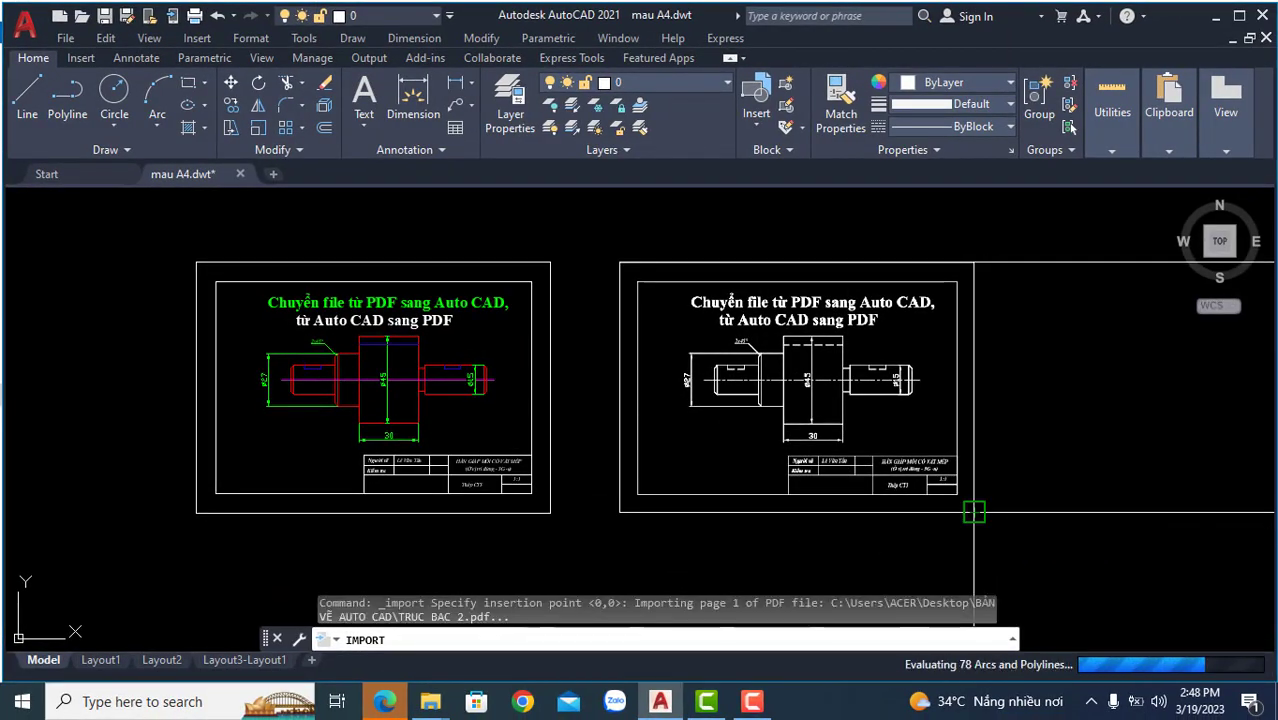
scroll(980, 511, "up", 3)
scroll(984, 511, "down", 1)
scroll(764, 428, "up", 3)
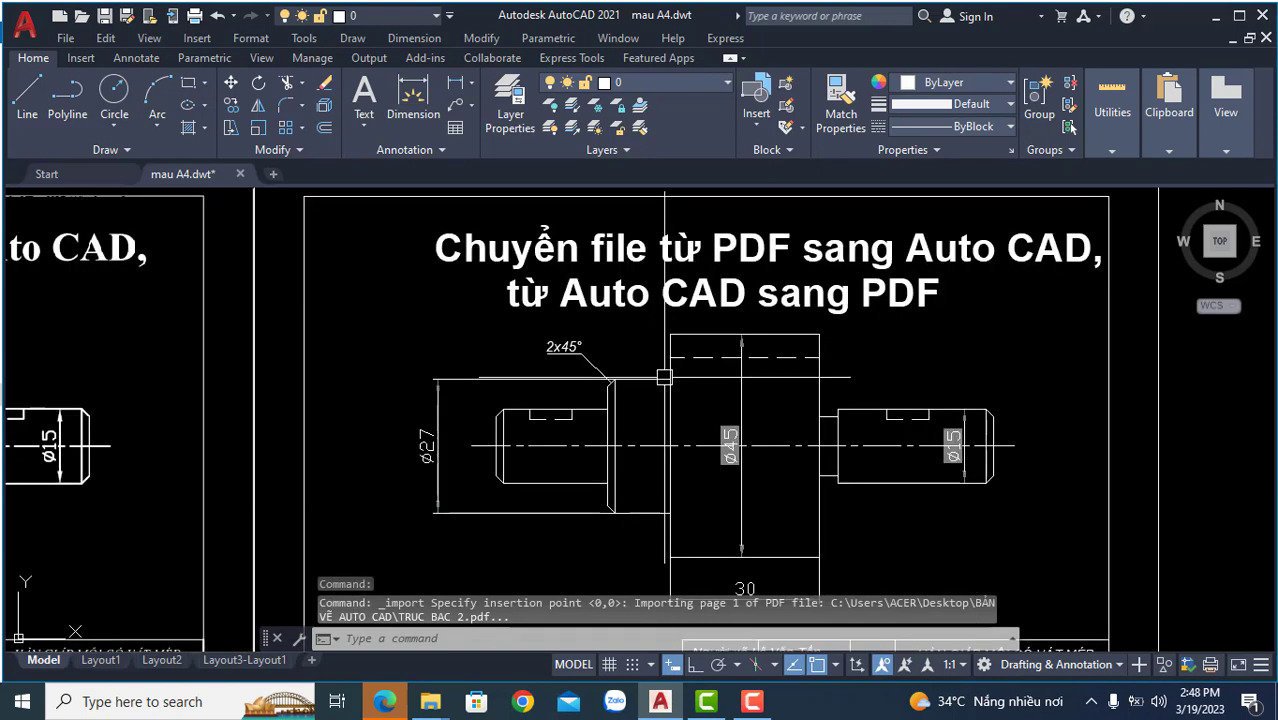
scroll(664, 377, "down", 3)
middle_click_drag(414, 319, 424, 271)
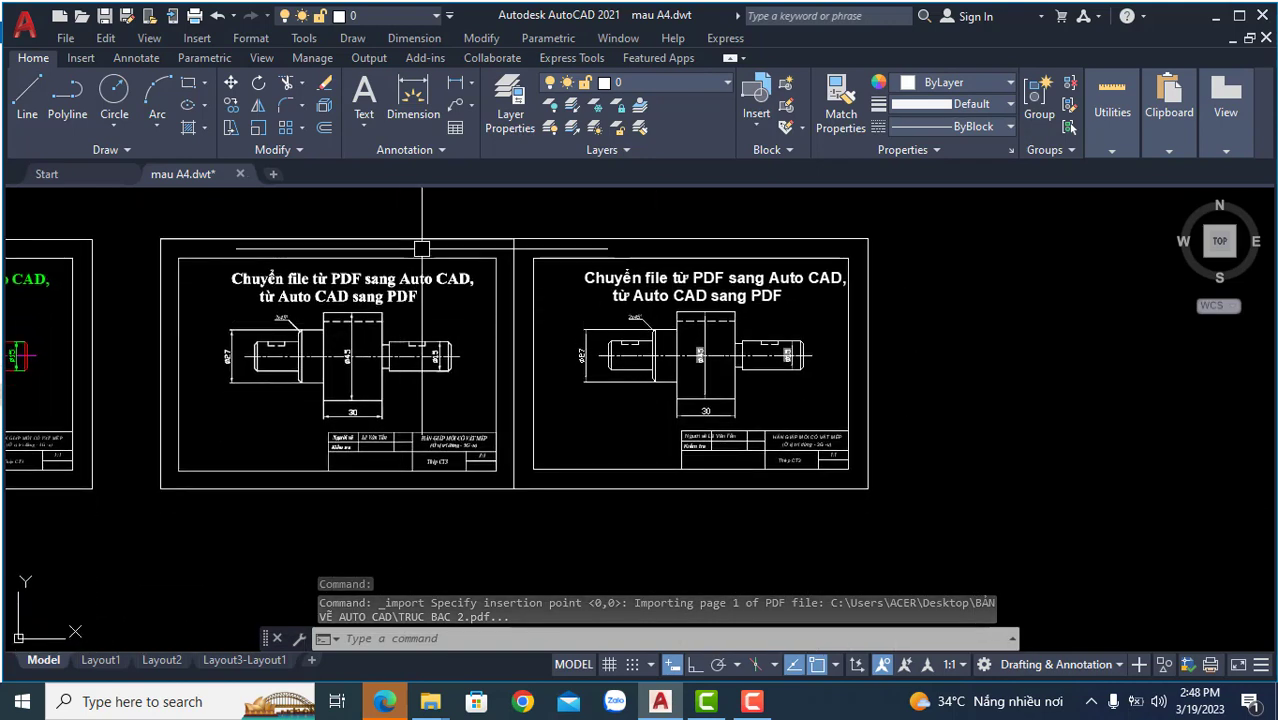
scroll(617, 332, "up", 2)
Select an imported chamfer line to confirm it is editable, then view the 30 dimension
left_click(608, 327)
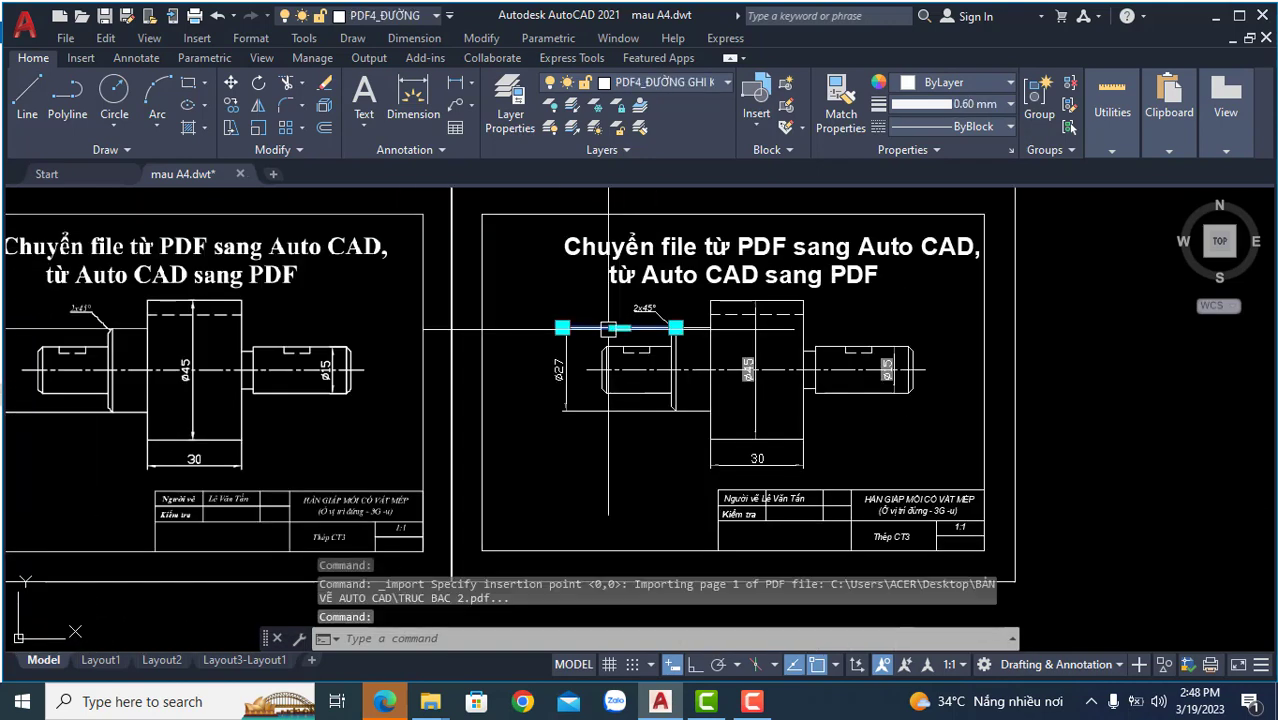
key("Escape")
middle_click_drag(639, 345, 612, 343)
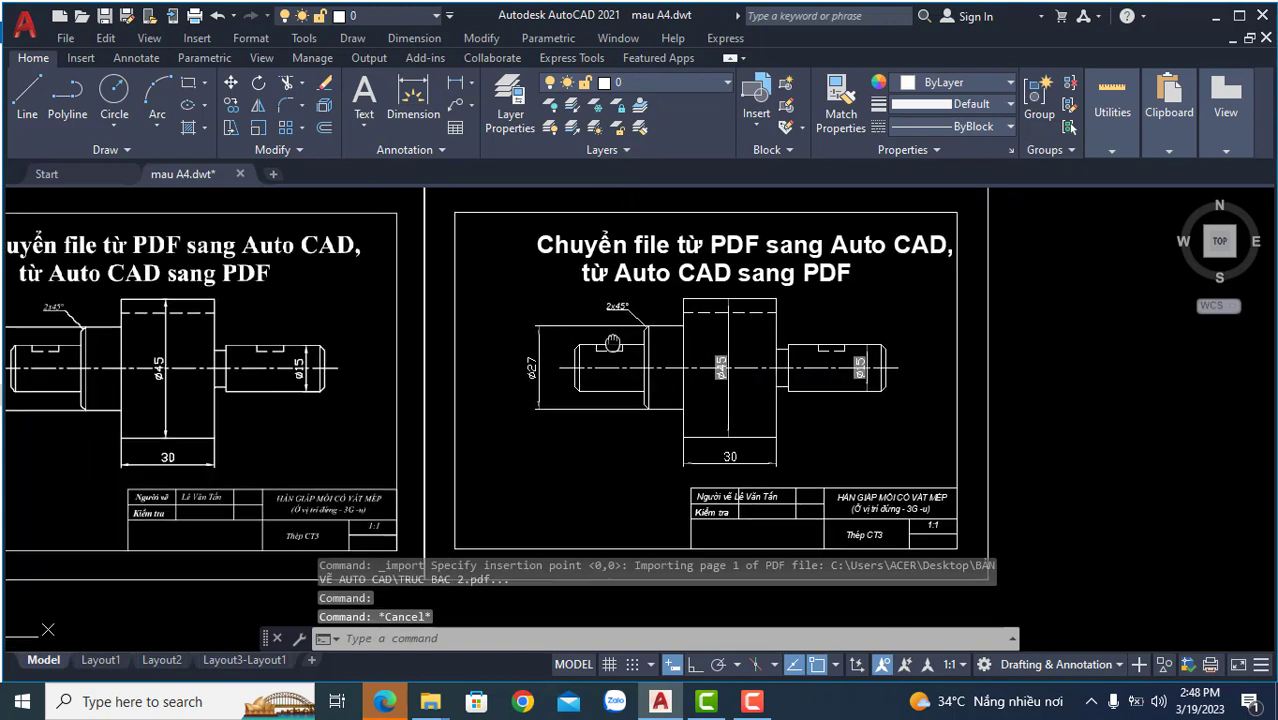
scroll(632, 396, "up", 4)
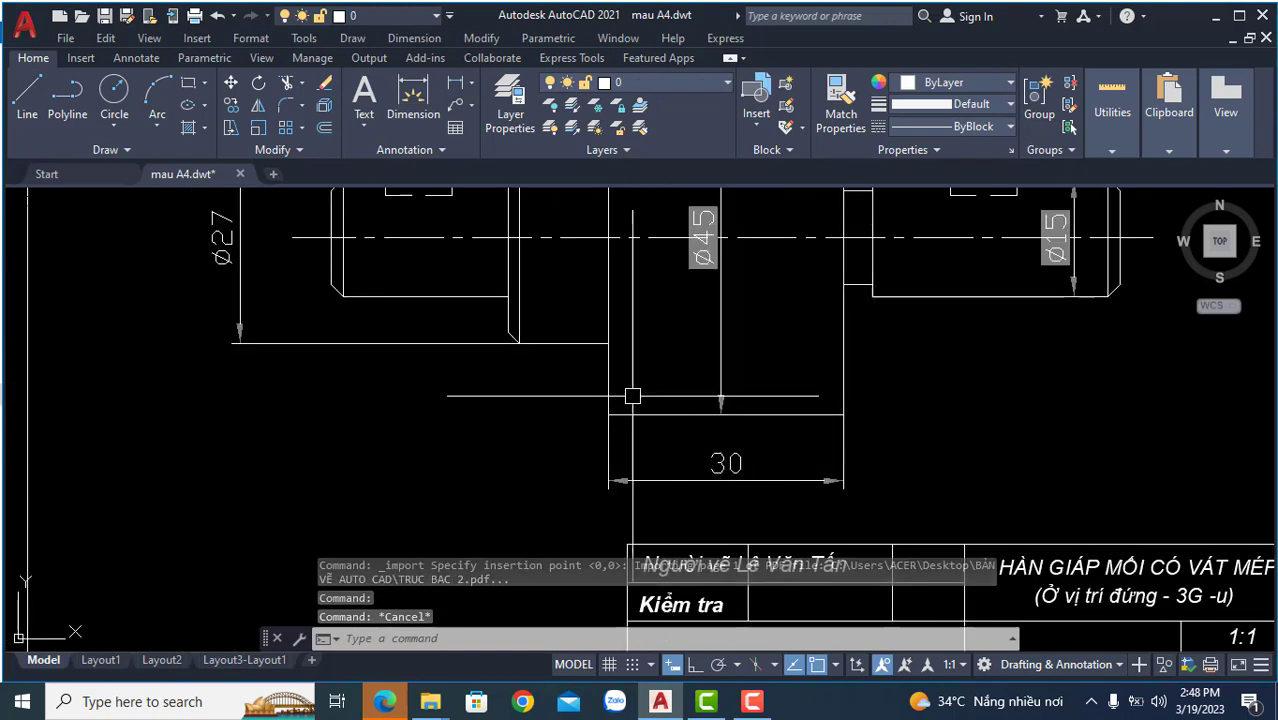
scroll(605, 378, "down", 2)
scroll(575, 355, "down", 3)
scroll(575, 355, "up", 2)
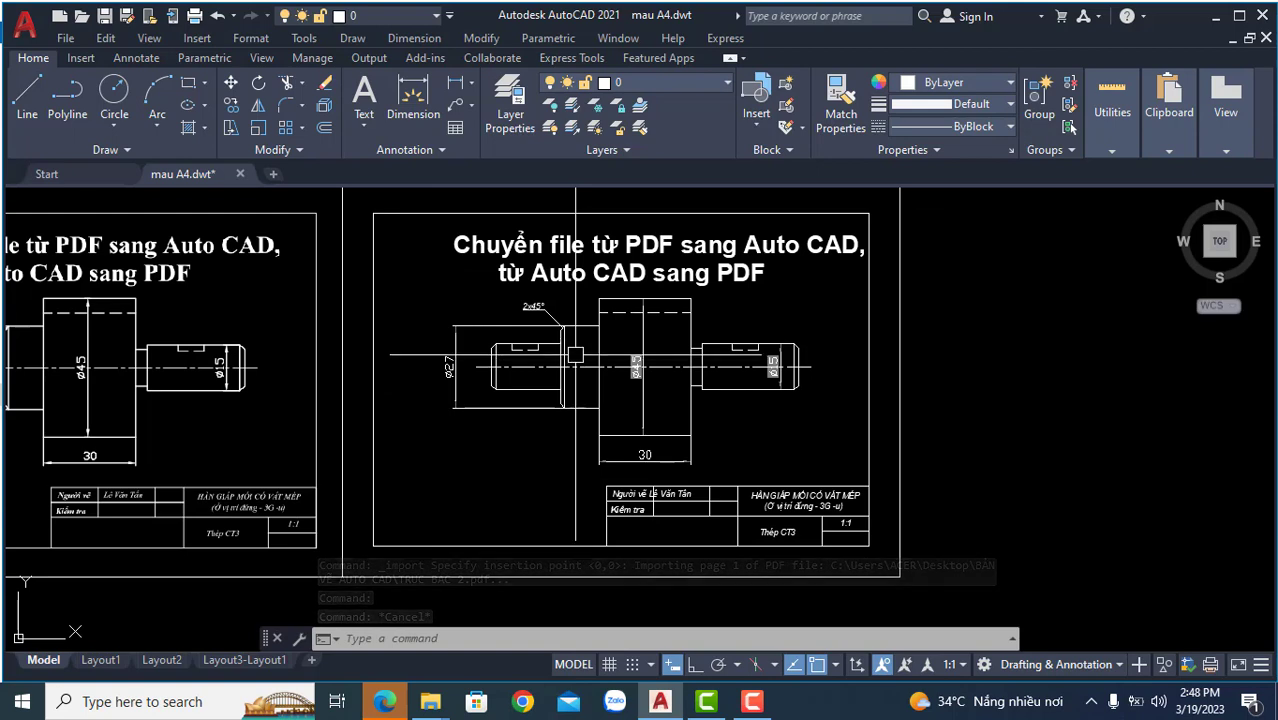
scroll(575, 355, "up", 2)
mouse_move(637, 472)
middle_mouse_down()
mouse_move(637, 392)
mouse_move(621, 373)
middle_mouse_up()
scroll(637, 392, "up", 2)
left_click(455, 84)
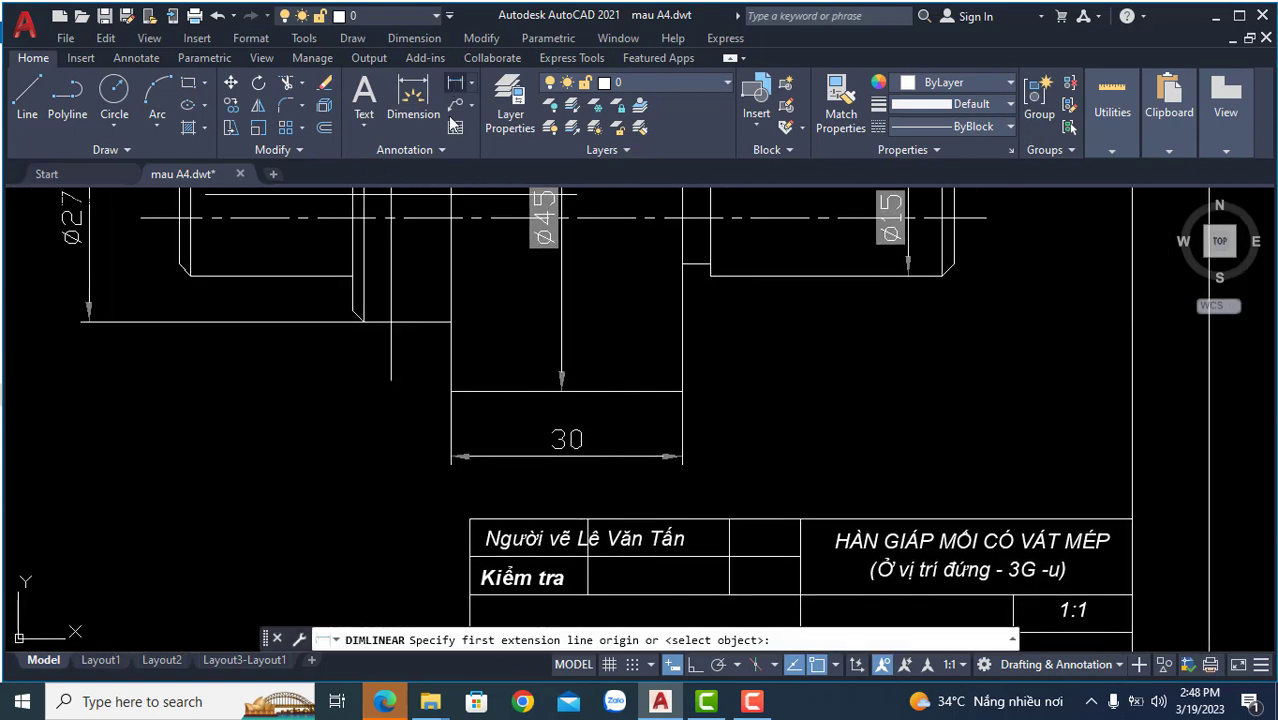
left_click(451, 391)
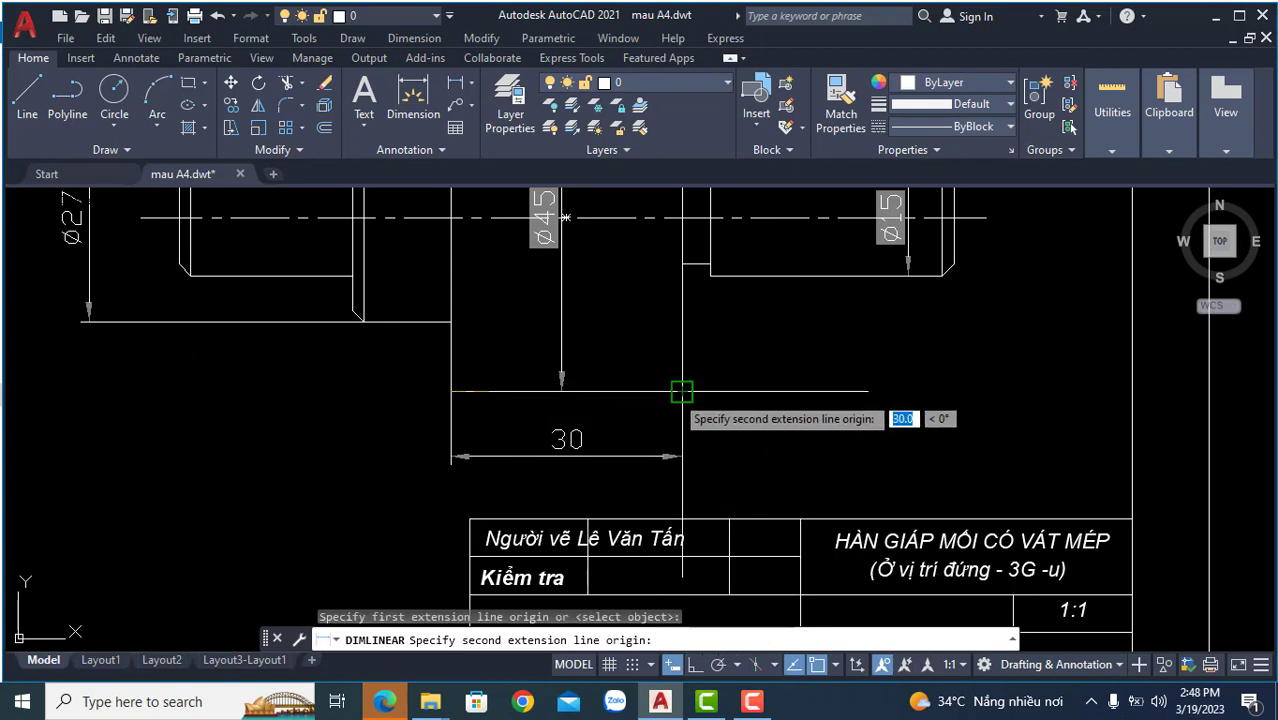
left_click(681, 391)
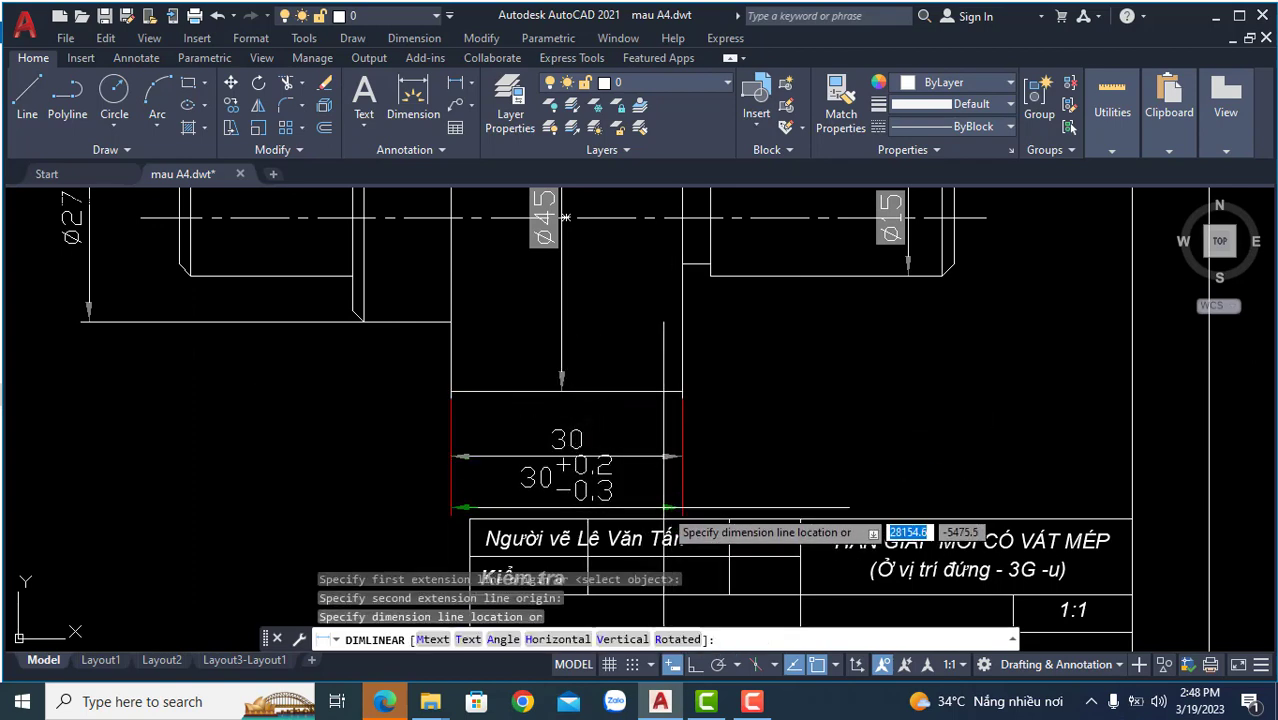
left_click(640, 340)
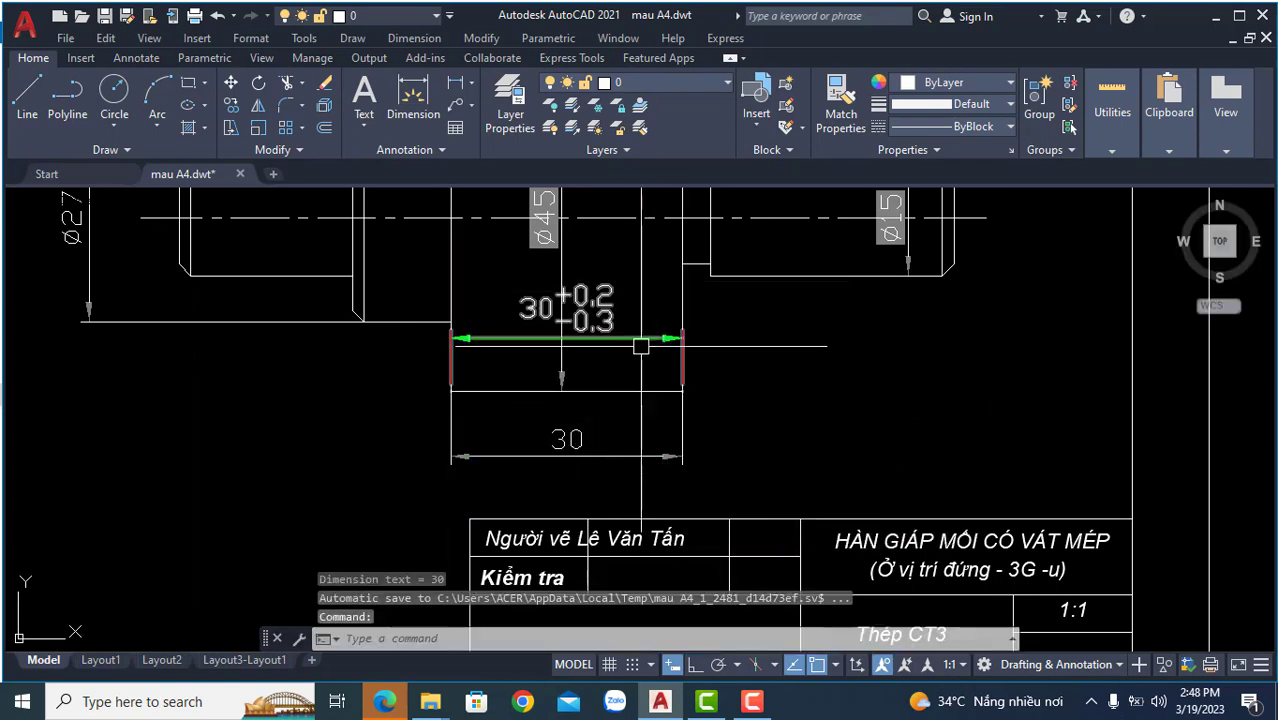
left_click(610, 314)
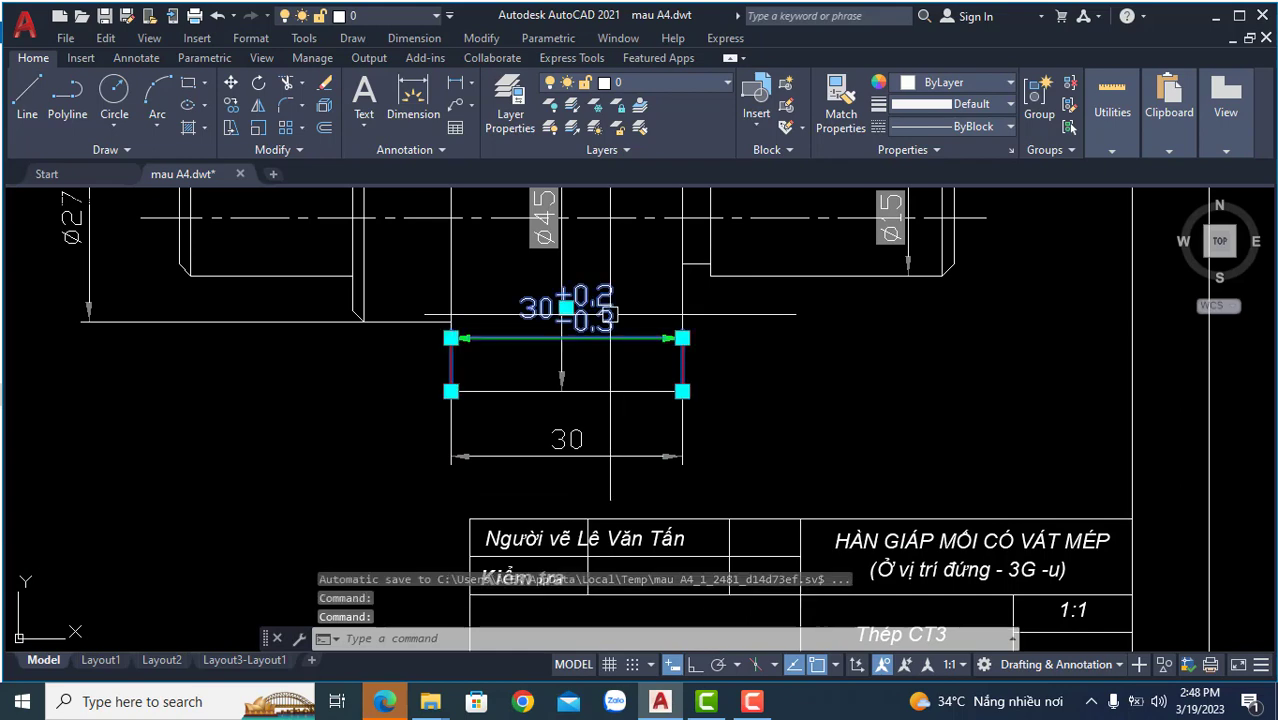
key("Delete")
scroll(627, 350, "down", 10)
middle_click_drag(584, 356, 849, 367)
scroll(713, 365, "down", 2)
scroll(713, 365, "up", 1)
scroll(765, 363, "up", 2)
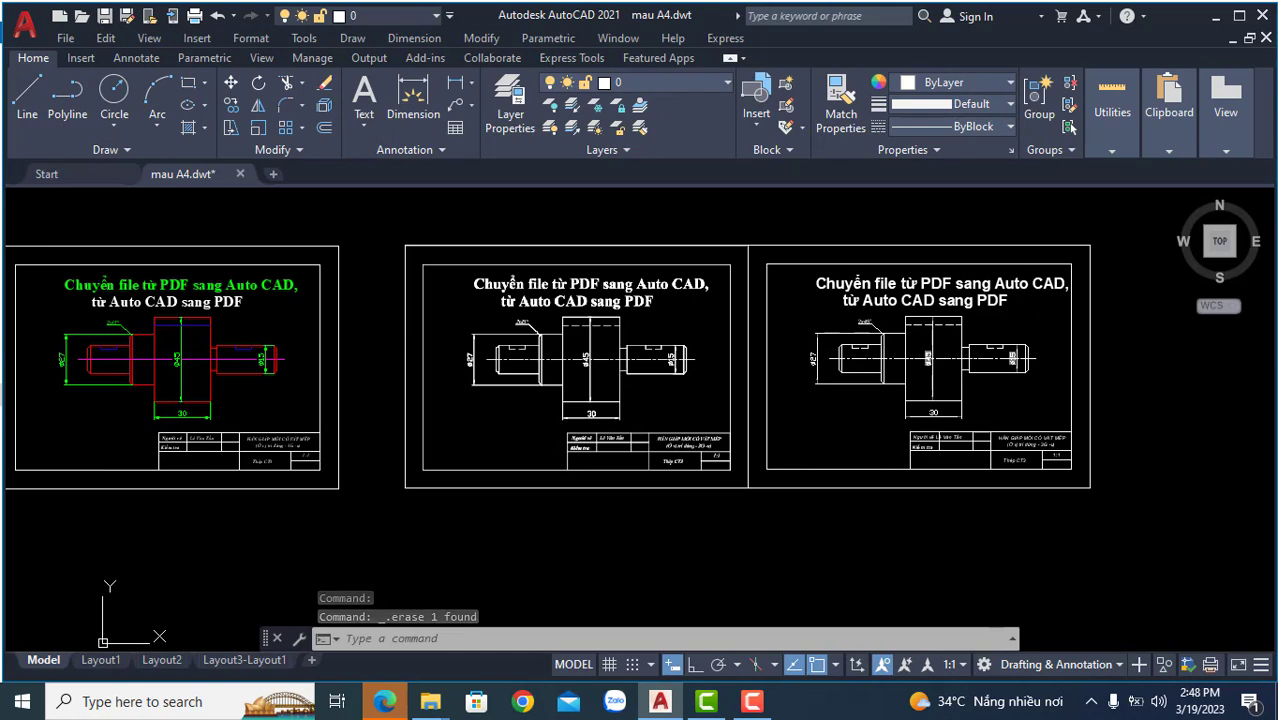
scroll(812, 362, "down", 2)
scroll(812, 362, "up", 2)
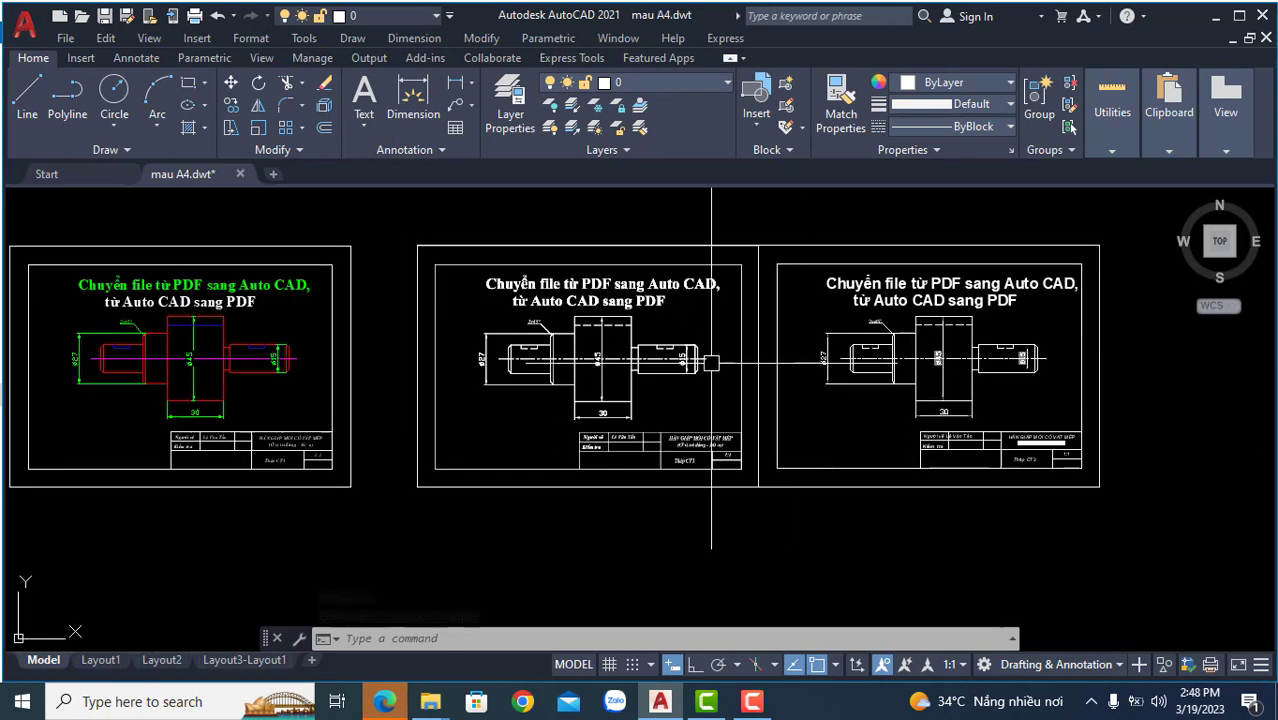
middle_click_drag(558, 365, 557, 365)
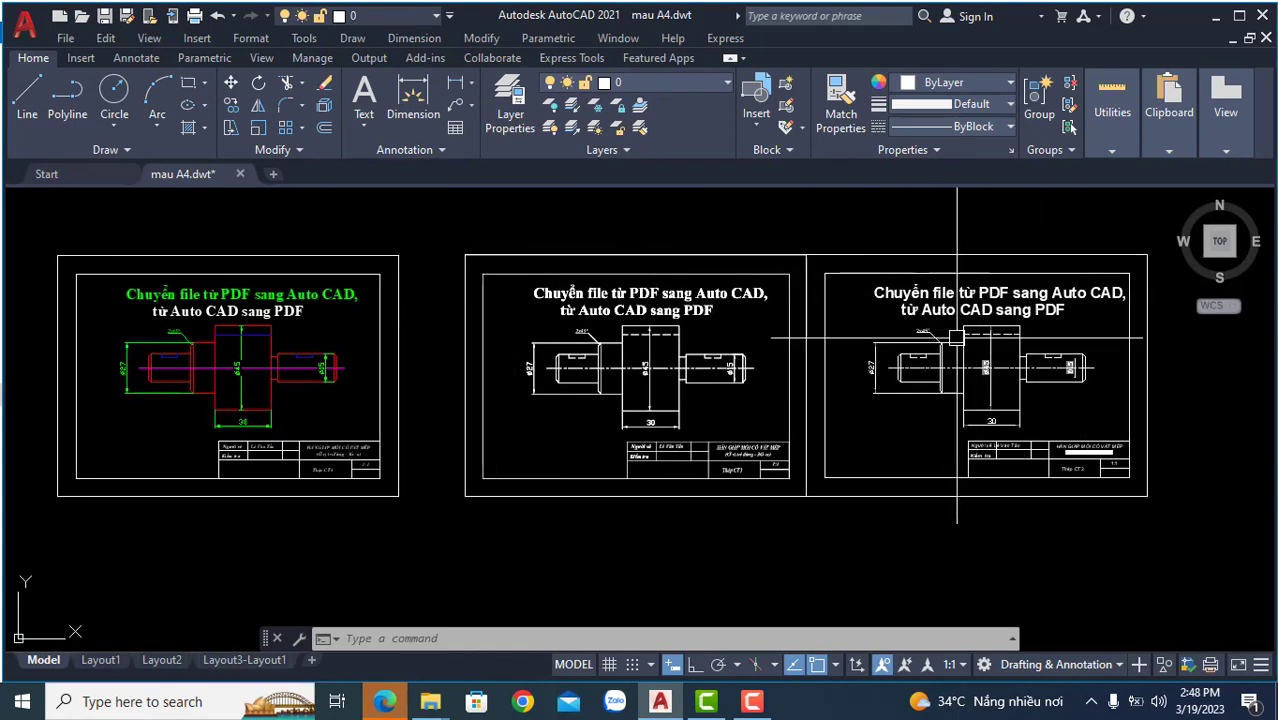
left_click(895, 343)
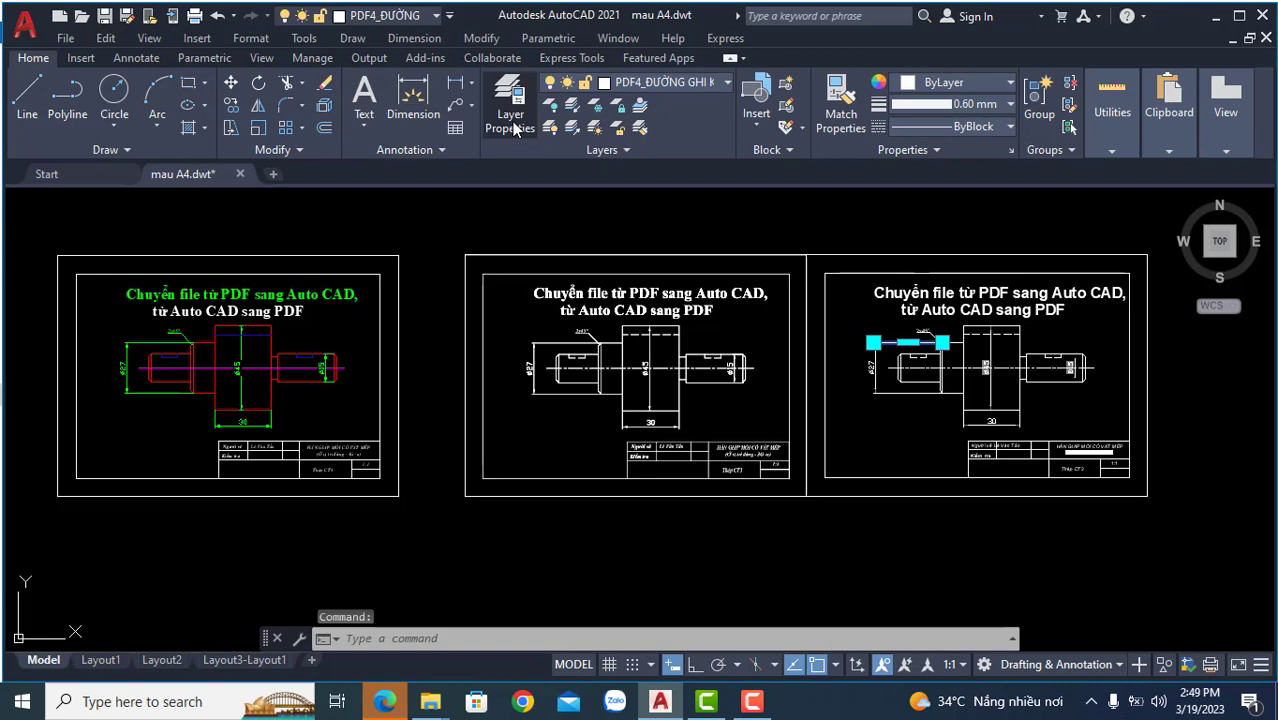
left_click(512, 121)
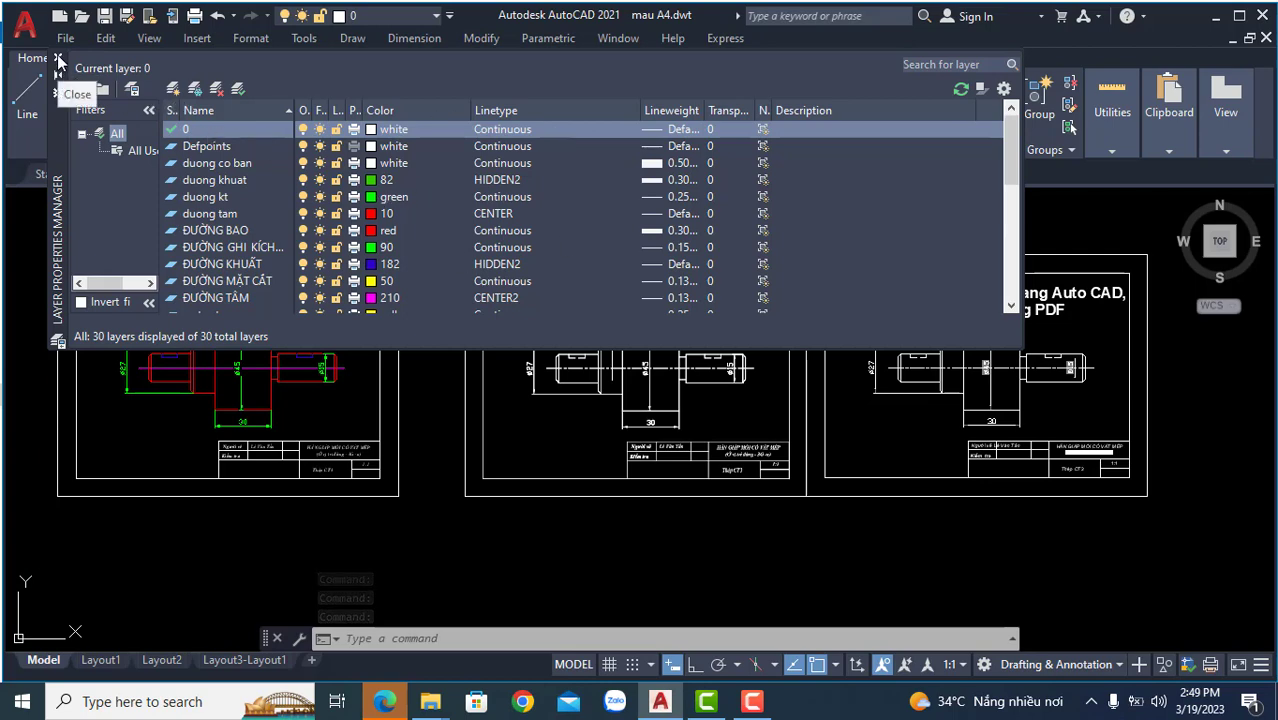
left_click(57, 57)
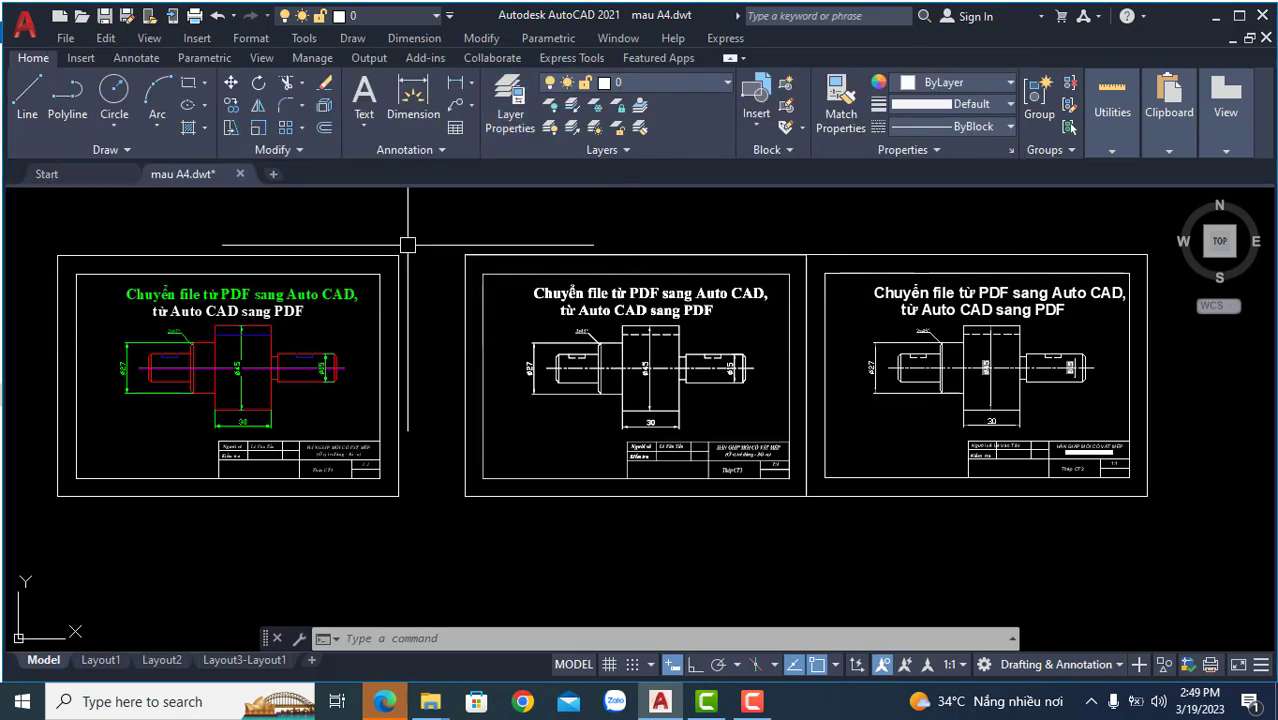
middle_click_drag(699, 372, 754, 372)
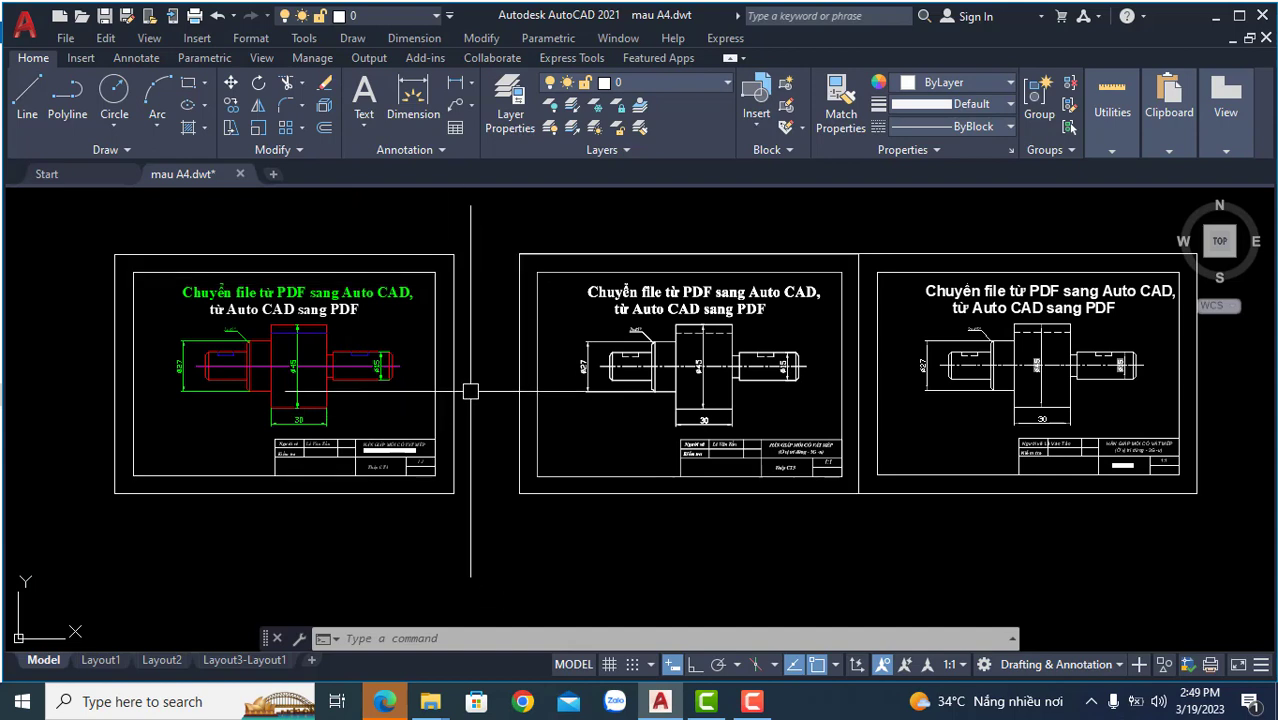
middle_click_drag(465, 385, 750, 418)
scroll(463, 388, "up", 2)
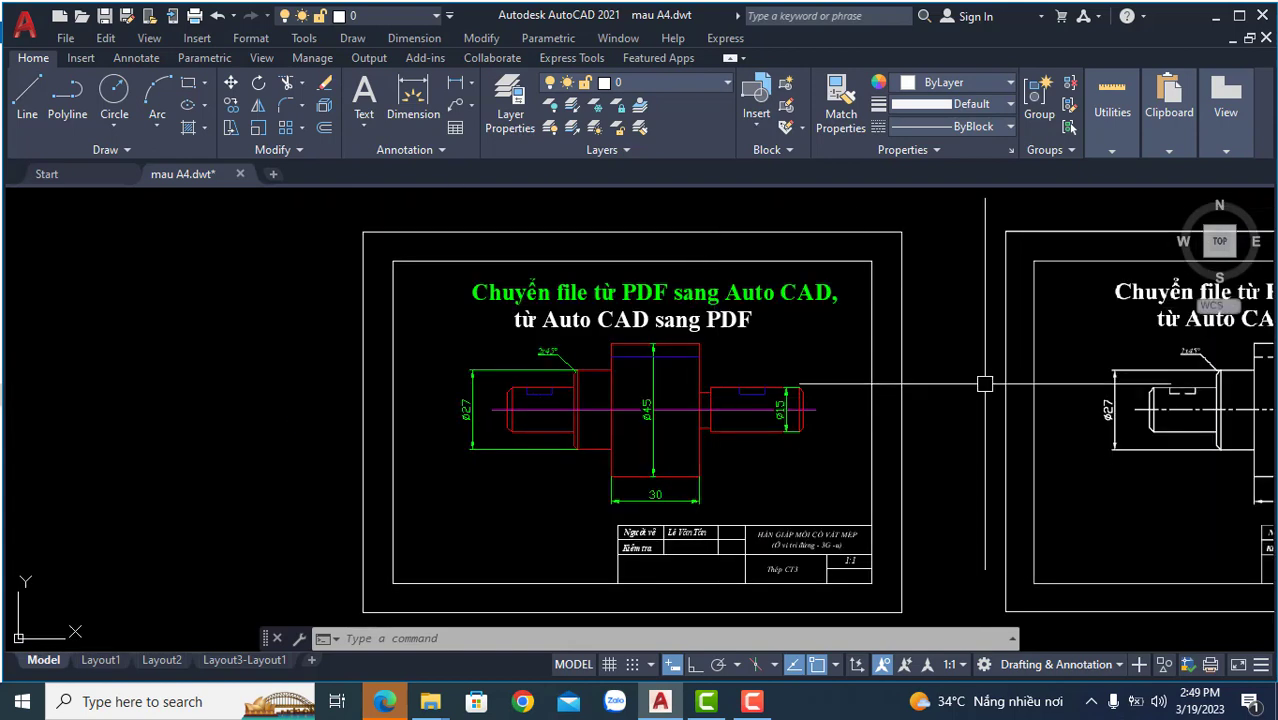
middle_click_drag(960, 379, 702, 375)
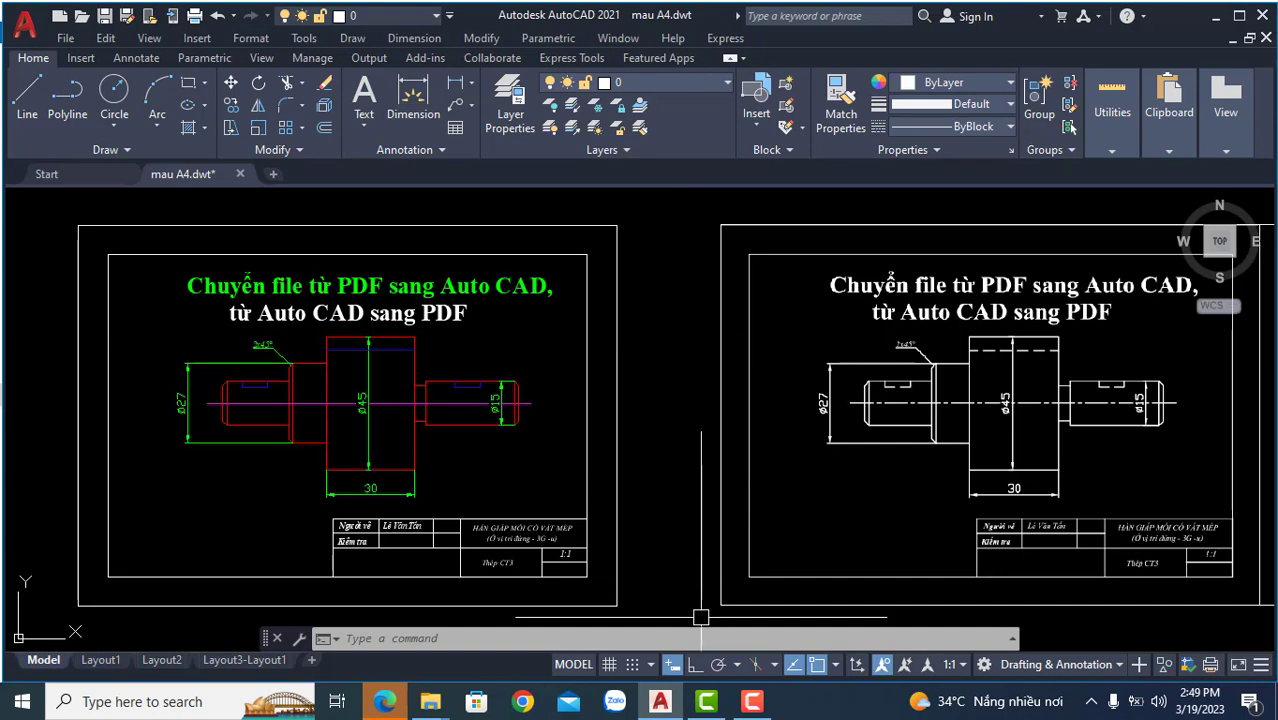
left_click(749, 703)
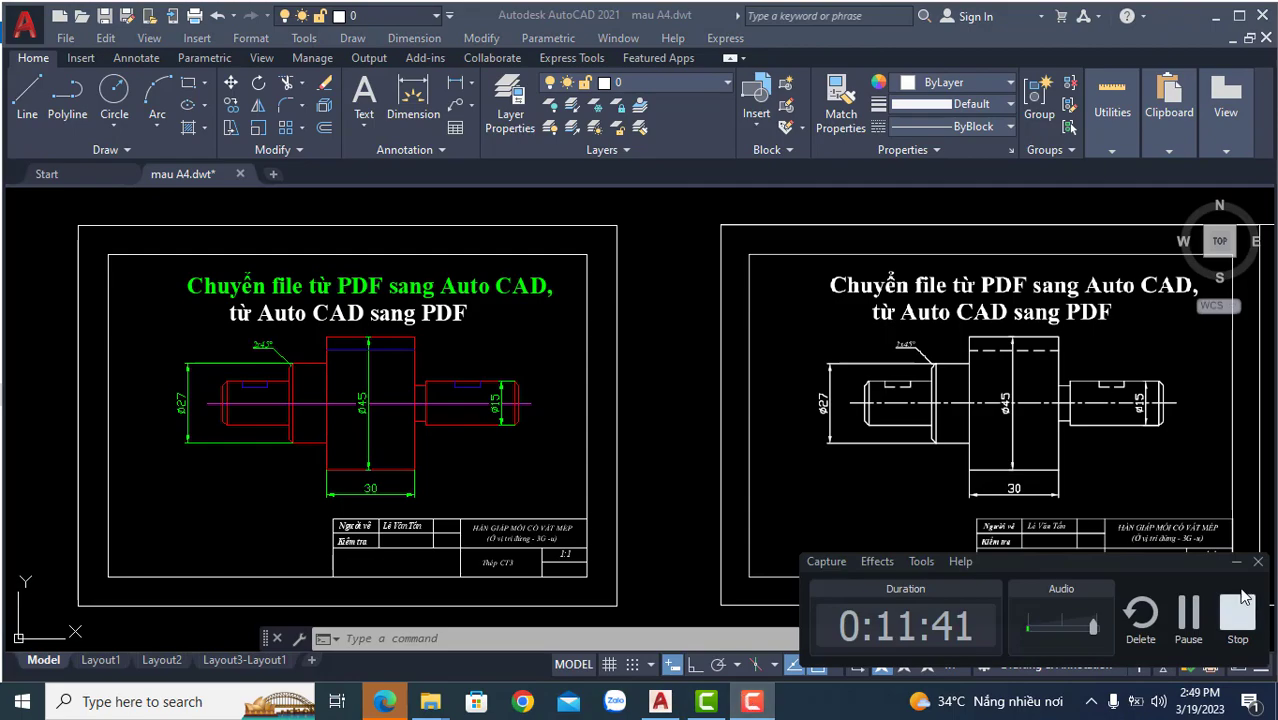